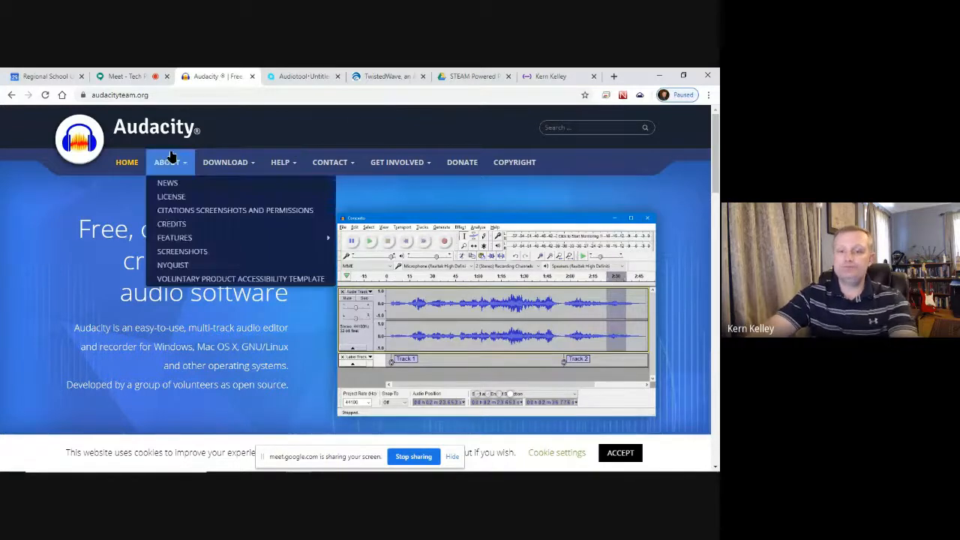
# Close the Audacity page and add a Space synthesizer to the Audiotool desktop next to the existing devices.
pyautogui.click(252, 76)
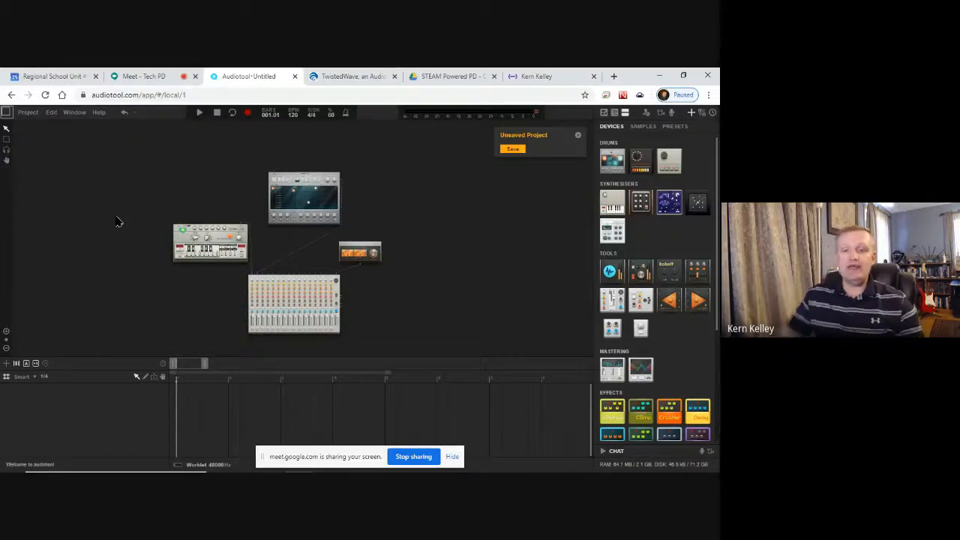
pyautogui.click(6, 331)
pyautogui.moveTo(139, 259); pyautogui.dragTo(104, 308)
pyautogui.click(6, 331)
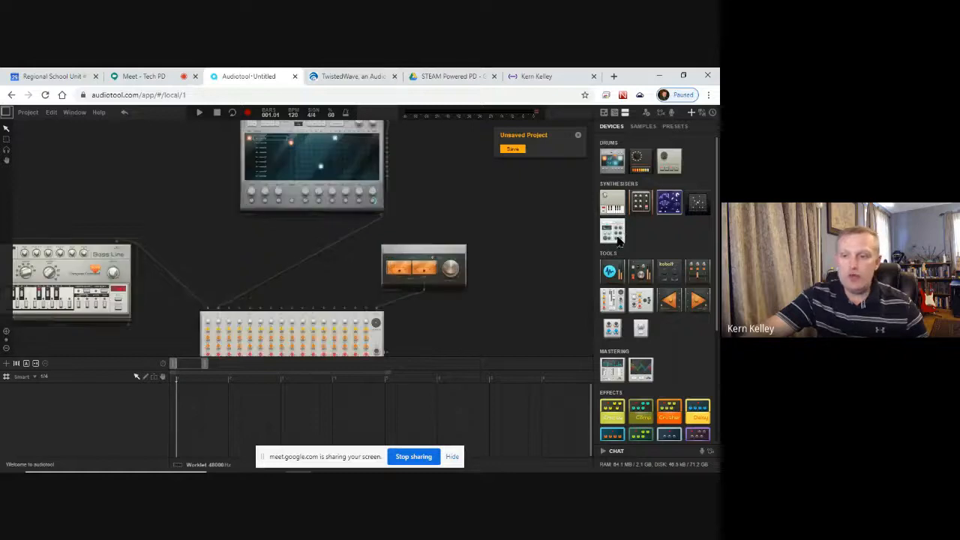
pyautogui.moveTo(618, 233); pyautogui.dragTo(457, 249)
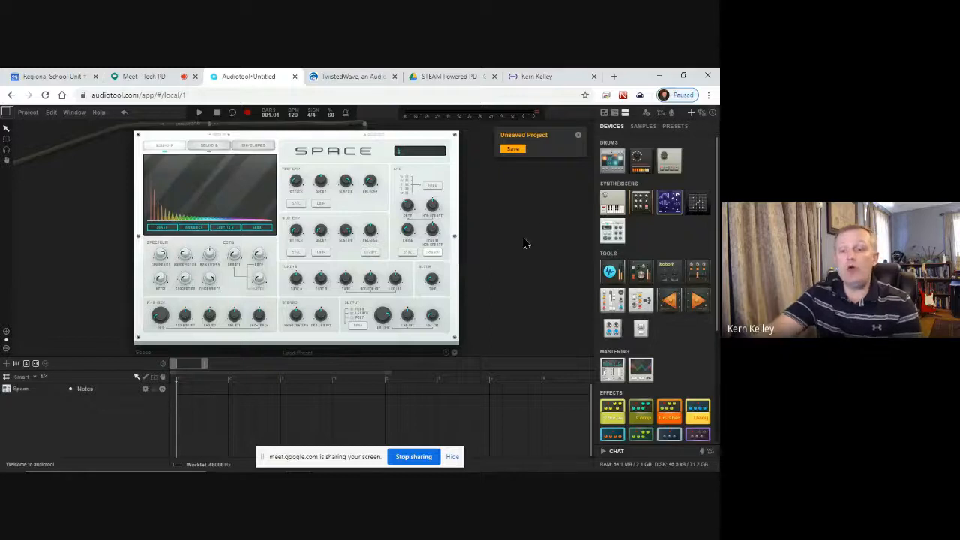
pyautogui.click(6, 347)
pyautogui.click(6, 347)
pyautogui.click(6, 348)
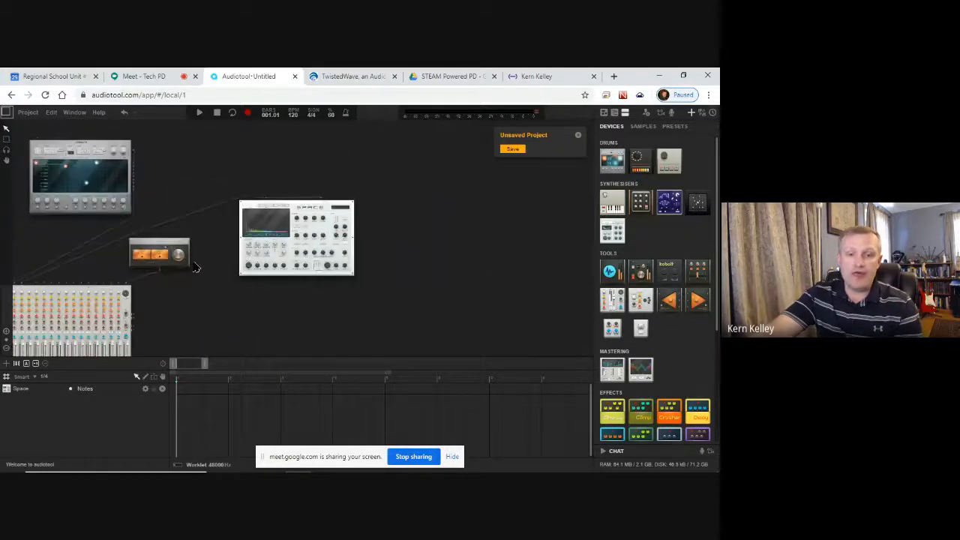
pyautogui.click(6, 347)
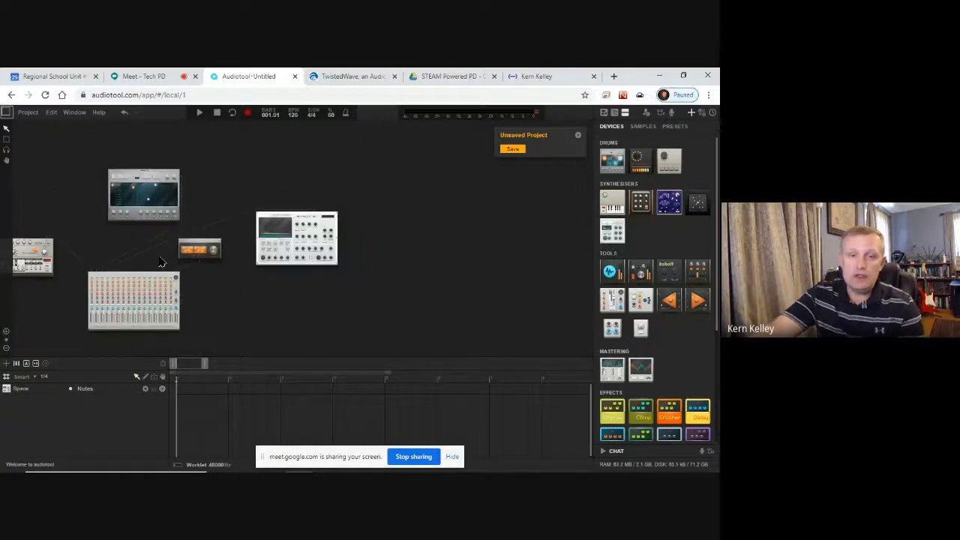
pyautogui.moveTo(83, 177); pyautogui.dragTo(175, 184)
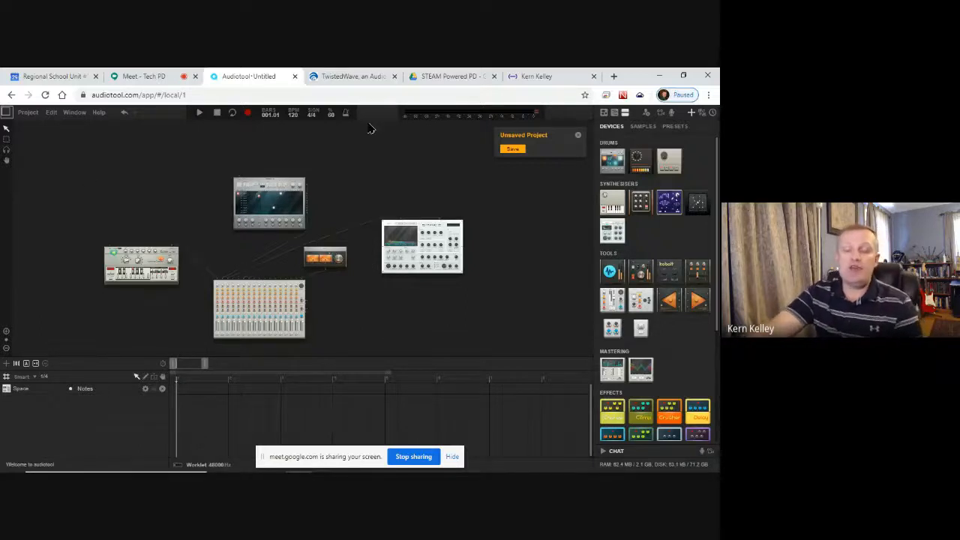
# Close Audiotool and open the Online edition of the TwistedWave audio editor.
pyautogui.click(296, 78)
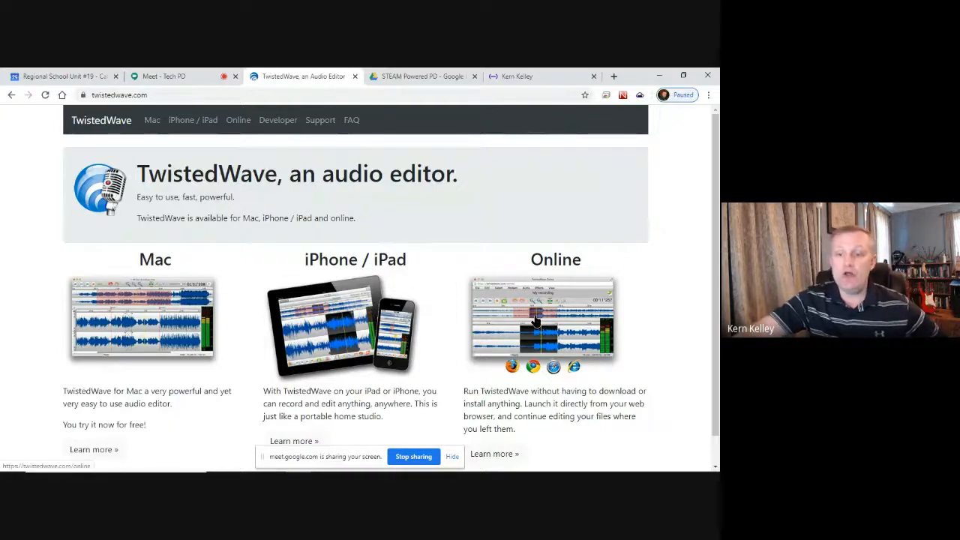
pyautogui.click(552, 321)
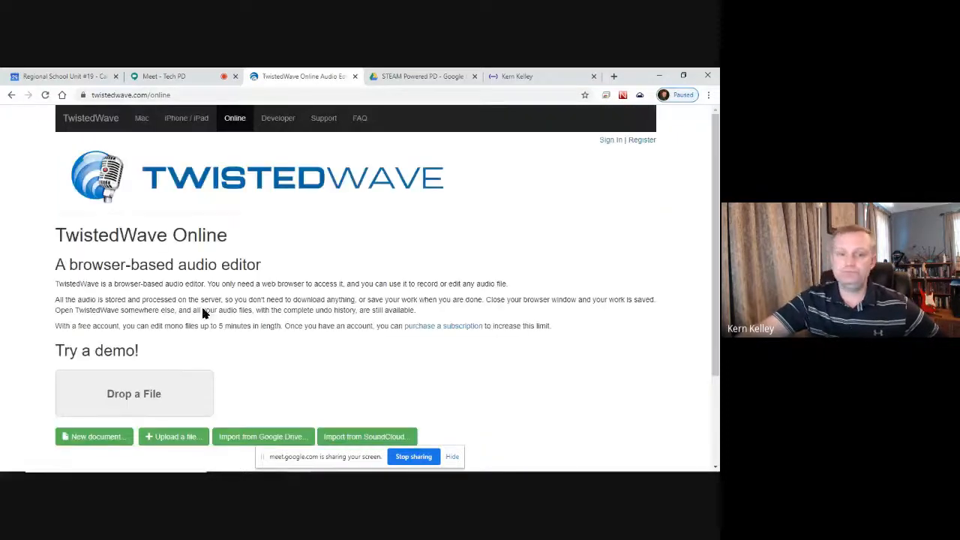
pyautogui.scroll(-2, 439, 292)
pyautogui.scroll(1, 495, 294)
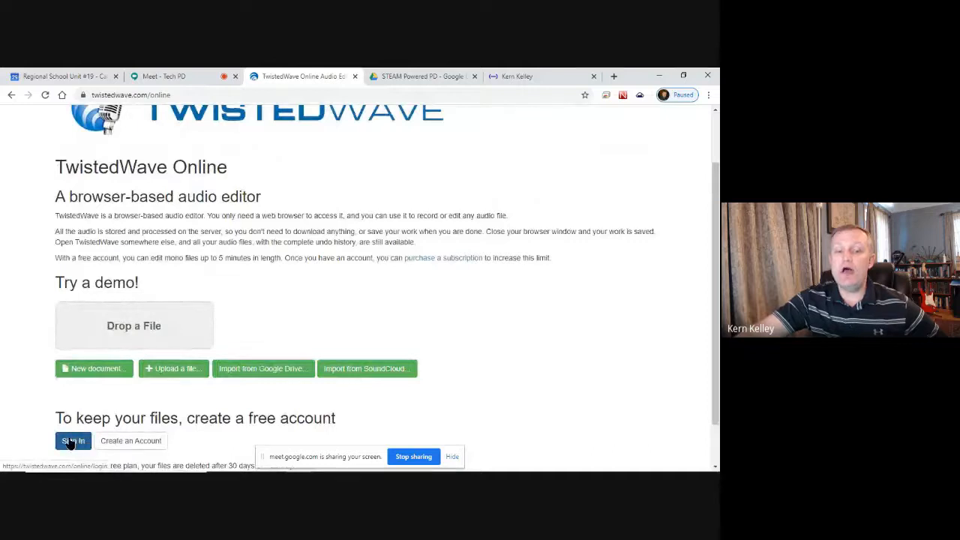
# Sign in to TwistedWave Online with a Google account.
pyautogui.scroll(-1, 80, 413)
pyautogui.click(72, 390)
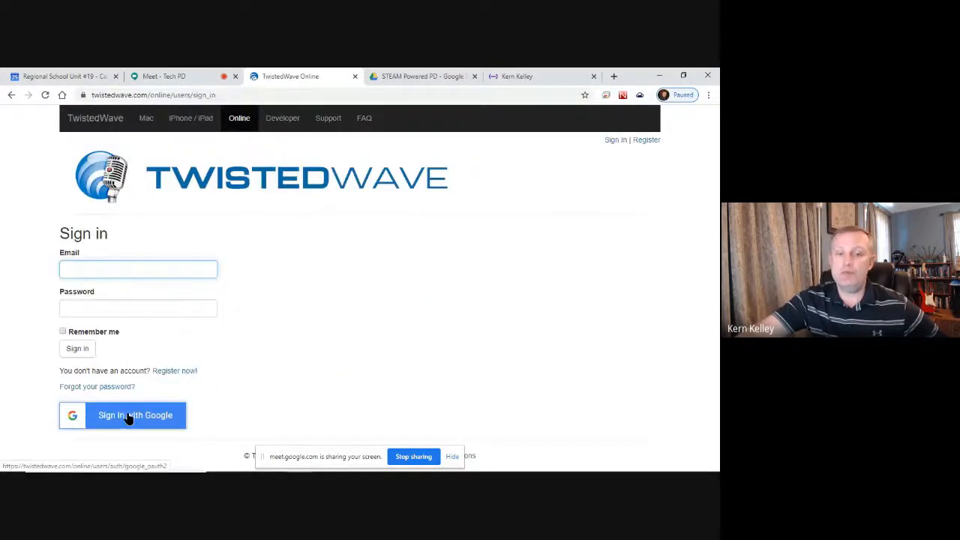
pyautogui.click(129, 417)
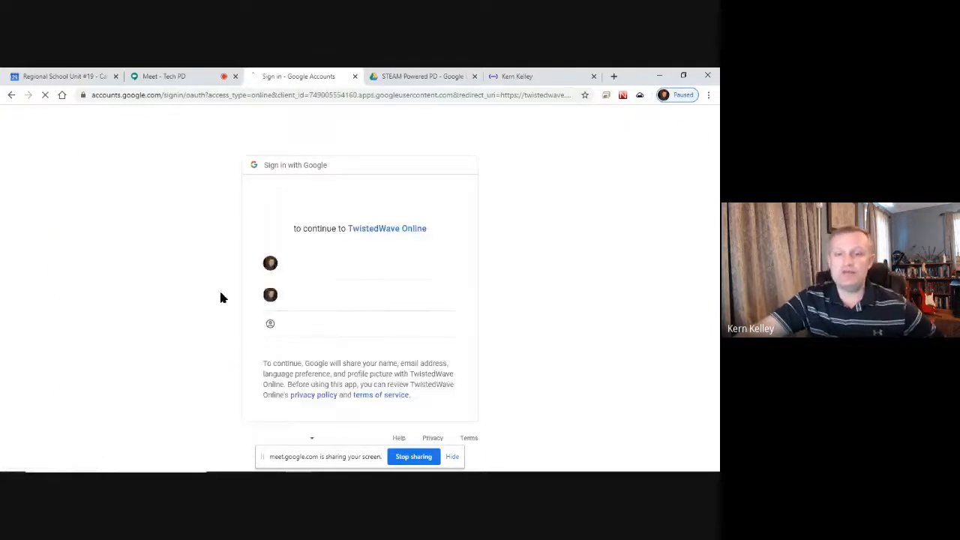
pyautogui.click(341, 298)
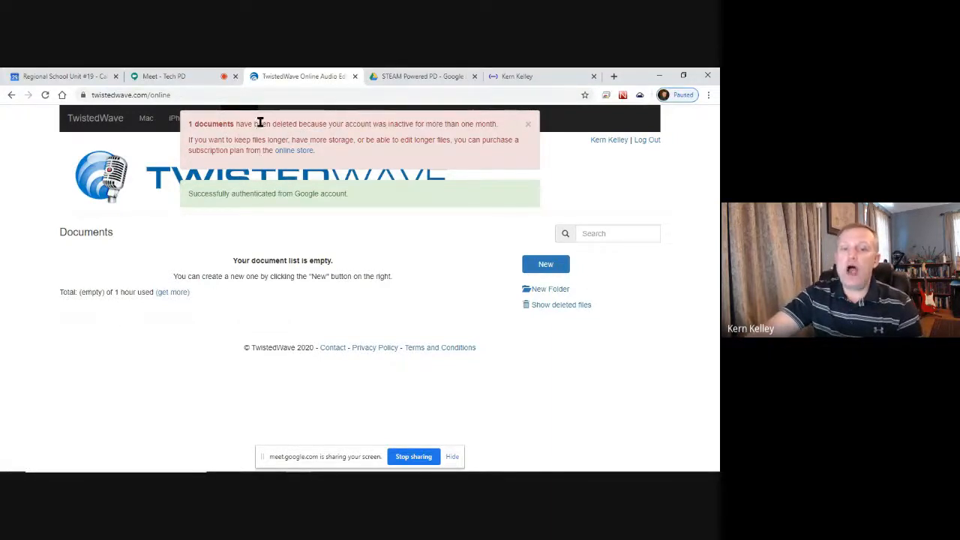
# Read the notice about deleted inactive documents and dismiss it.
pyautogui.moveTo(248, 124); pyautogui.dragTo(419, 153)
pyautogui.click(332, 272)
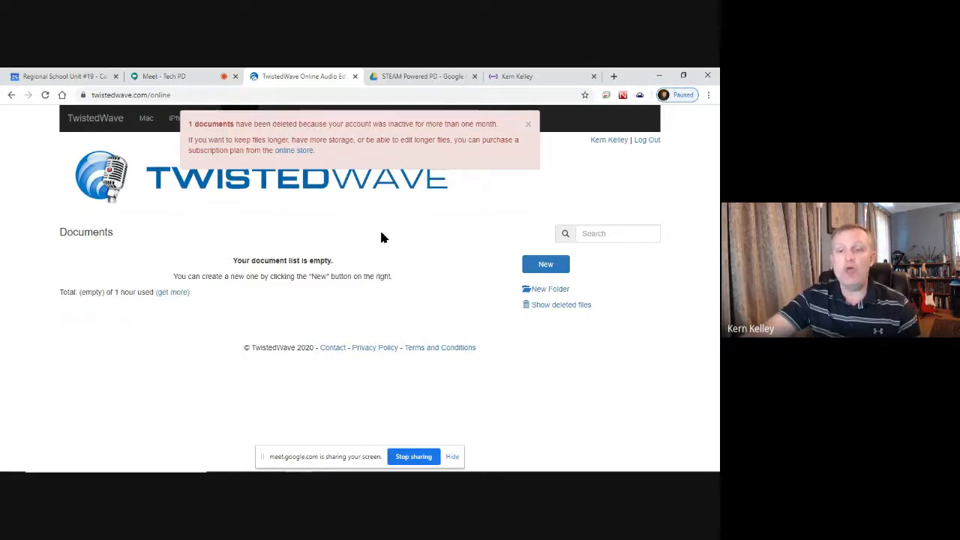
pyautogui.click(528, 124)
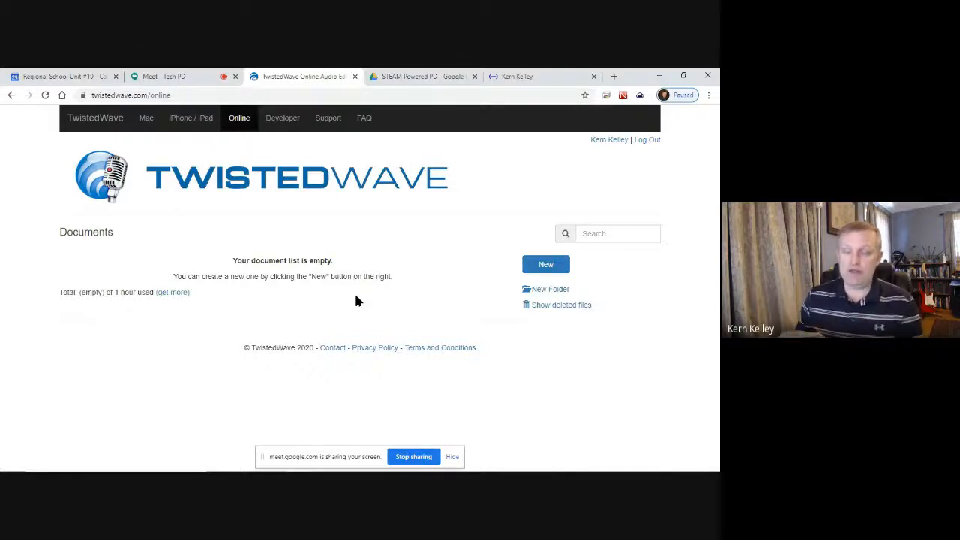
# Create a new empty audio file and maximize its editor window.
pyautogui.click(548, 267)
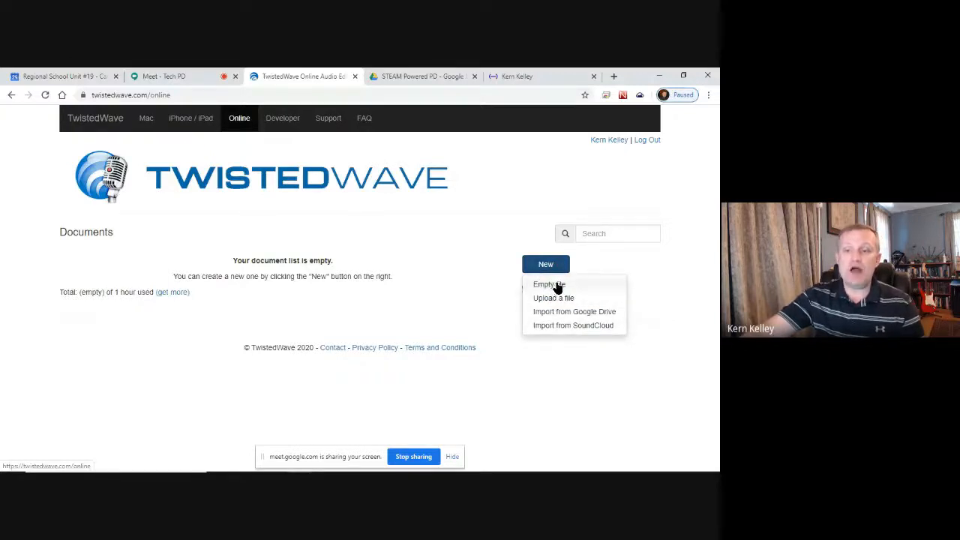
pyautogui.click(555, 285)
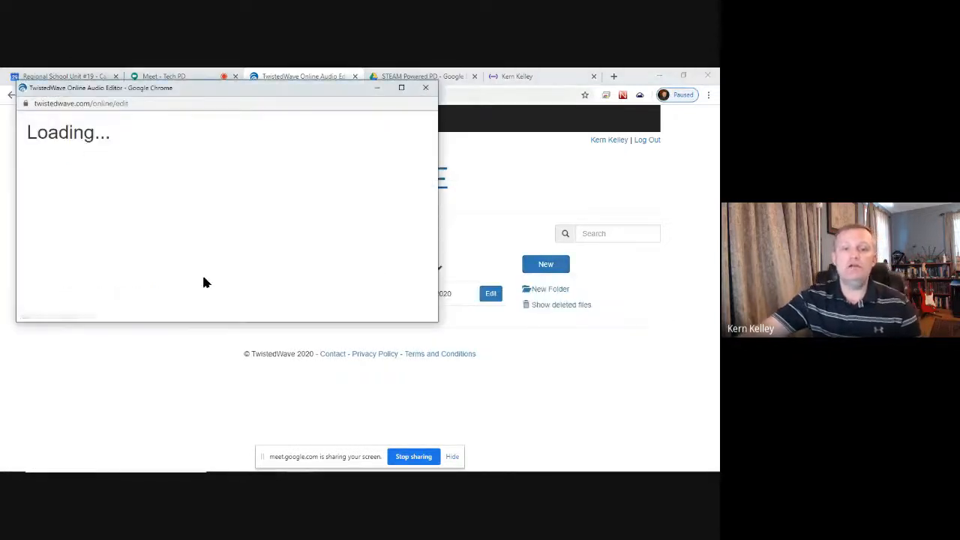
pyautogui.click(402, 88)
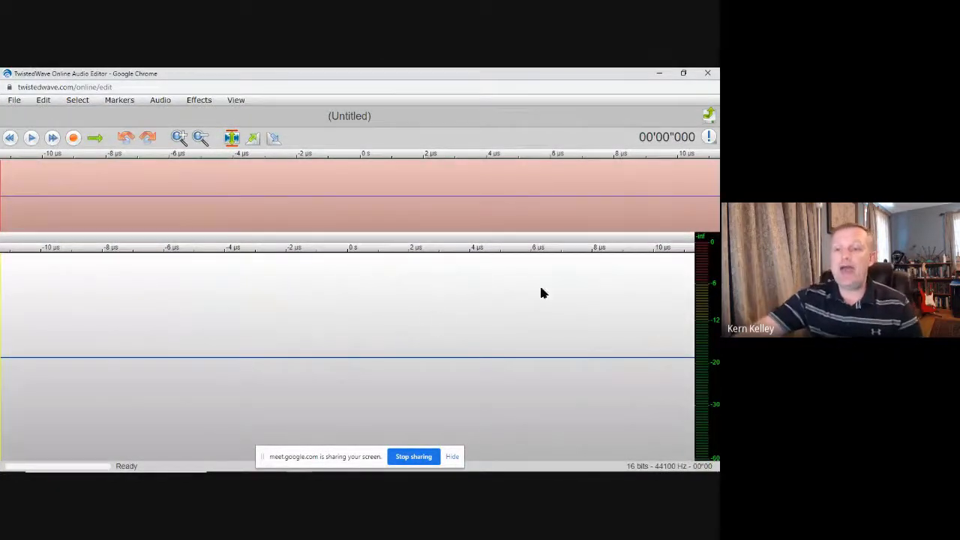
# Record about 6 seconds of speech into the empty document.
pyautogui.click(73, 138)
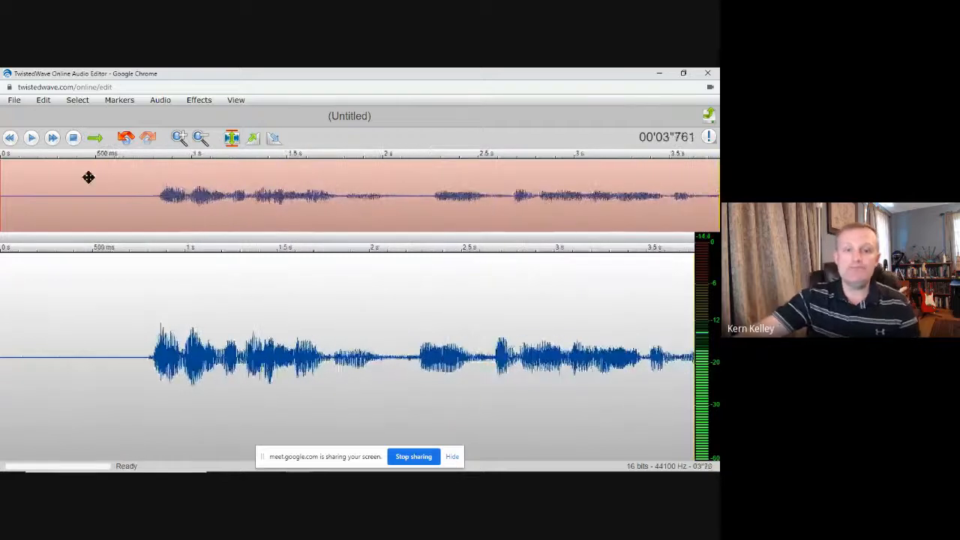
pyautogui.click(74, 138)
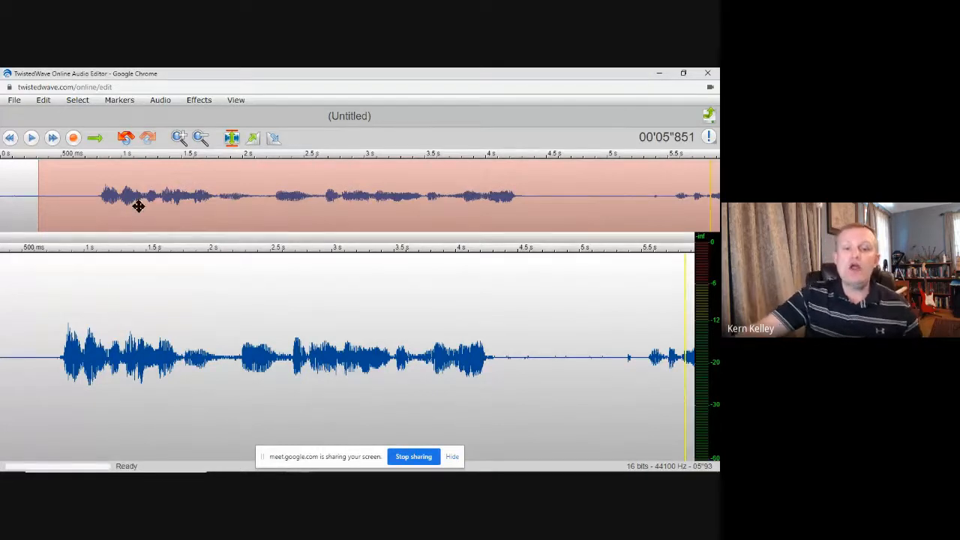
# Try selecting different passages of the recorded waveform, from single words to the whole main speech, and clear the selection.
pyautogui.click(112, 342)
pyautogui.moveTo(105, 343); pyautogui.dragTo(254, 359)
pyautogui.moveTo(318, 363); pyautogui.dragTo(412, 346)
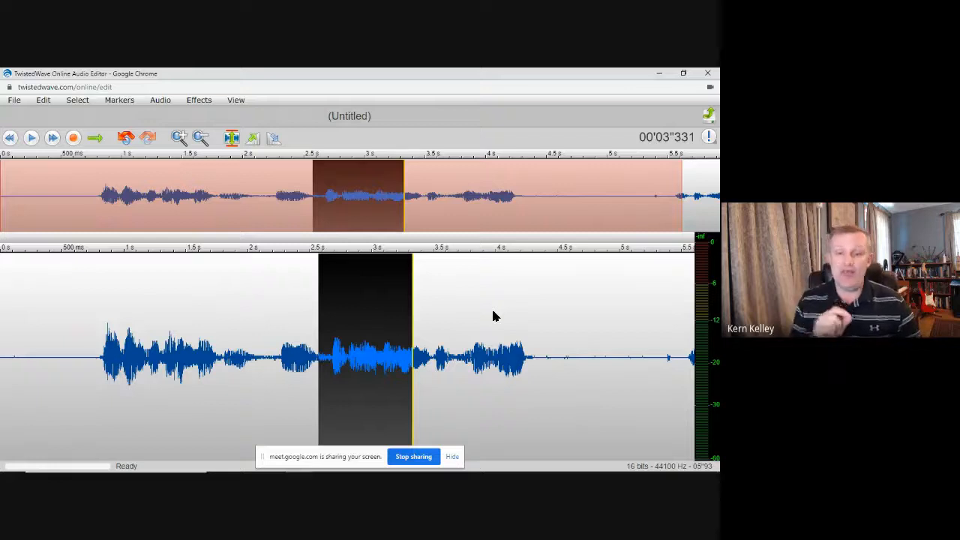
pyautogui.moveTo(272, 361); pyautogui.dragTo(322, 370)
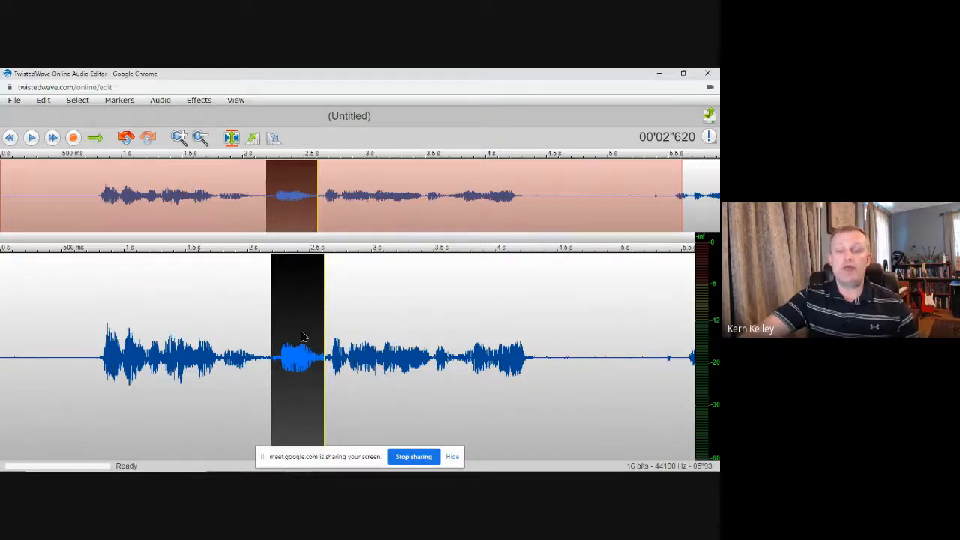
pyautogui.click(44, 100)
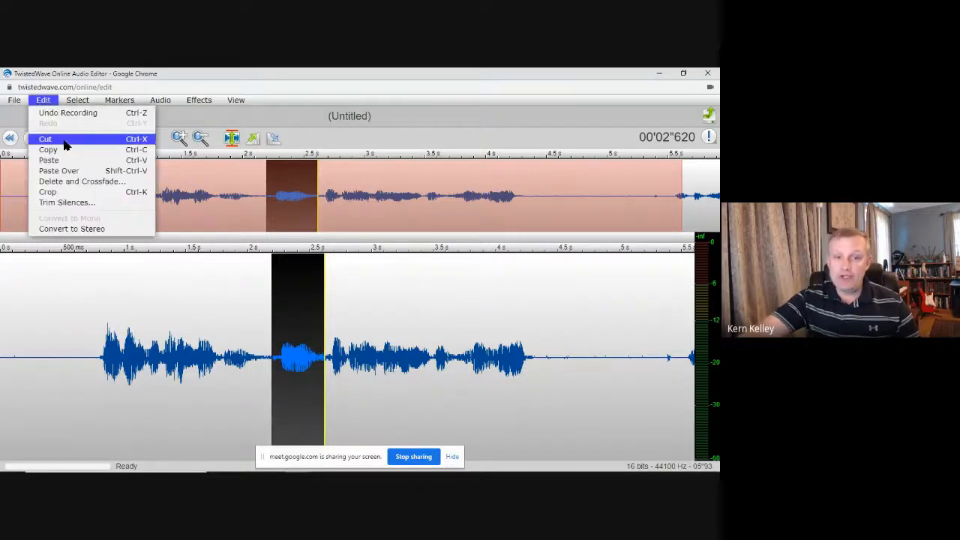
pyautogui.click(412, 354)
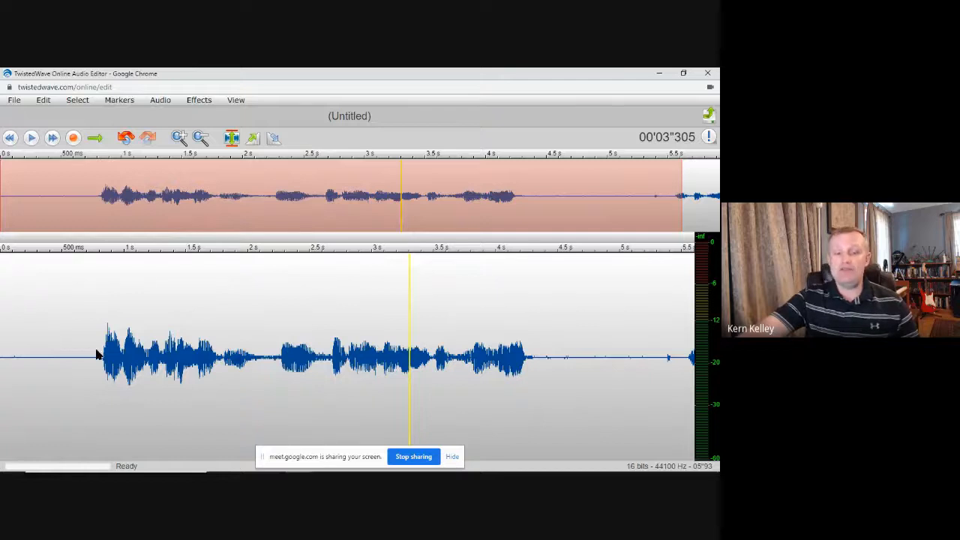
pyautogui.moveTo(97, 355); pyautogui.dragTo(528, 361)
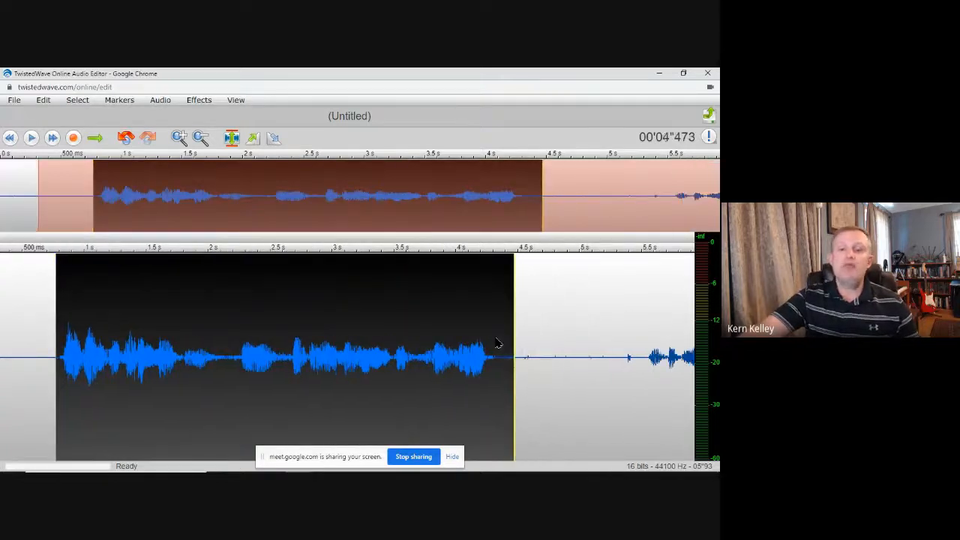
pyautogui.click(495, 343)
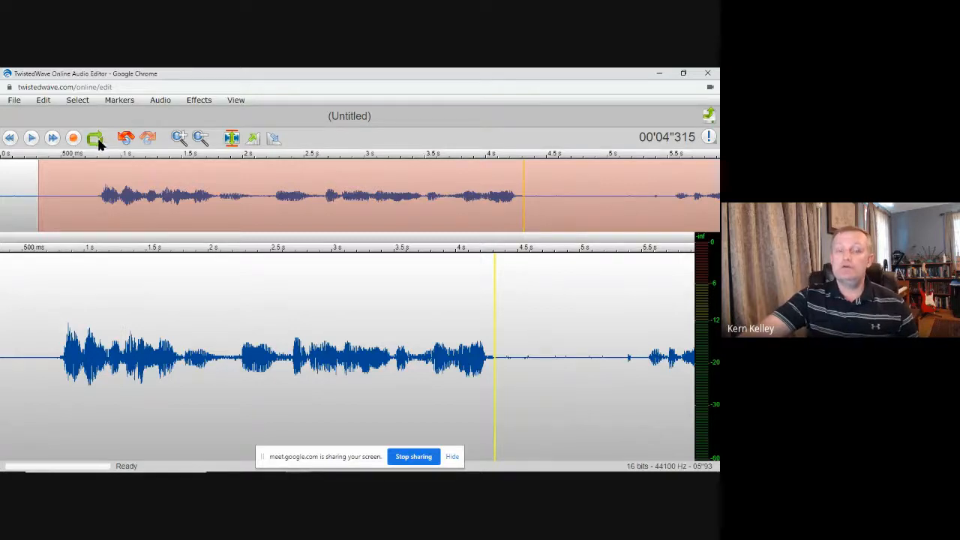
# Play back the recording with looping on and pause in the quiet stretch after the main speech.
pyautogui.click(32, 139)
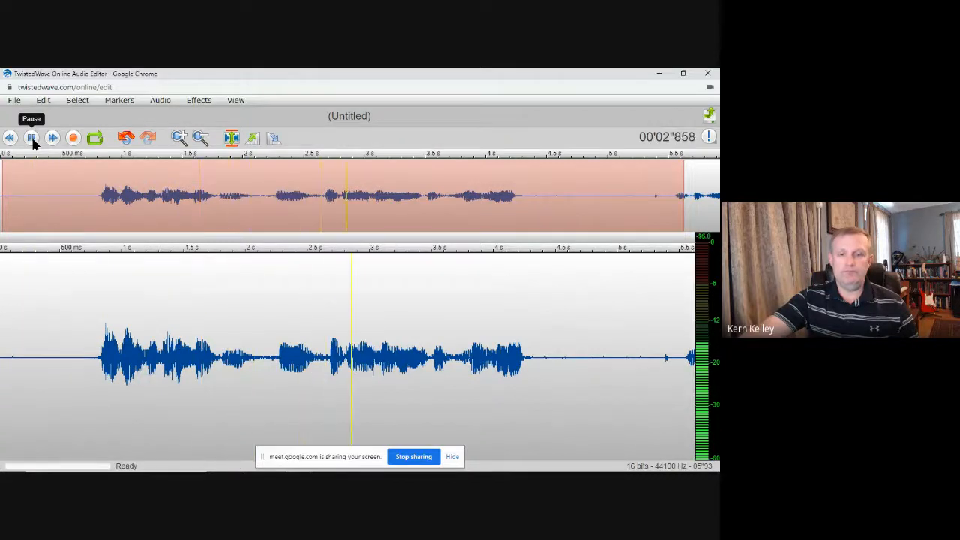
pyautogui.click(31, 138)
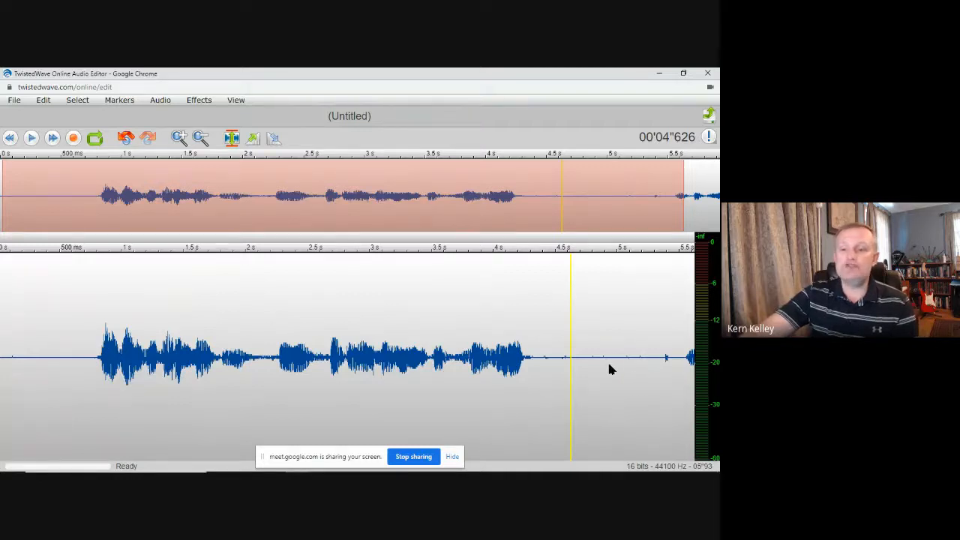
# Cut the end of the recording, from about 4.76 seconds onward.
pyautogui.moveTo(578, 367); pyautogui.dragTo(688, 366)
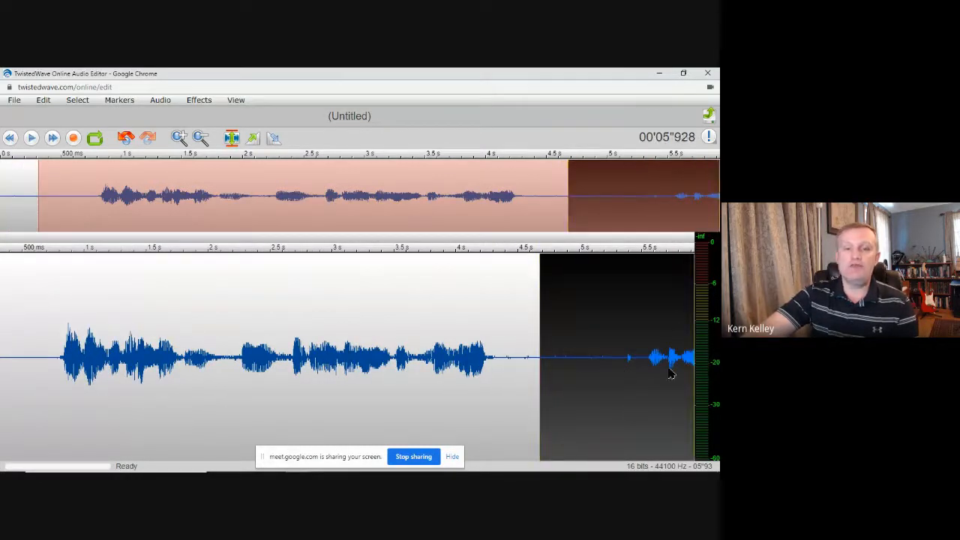
pyautogui.click(532, 386)
pyautogui.moveTo(551, 371); pyautogui.dragTo(696, 371)
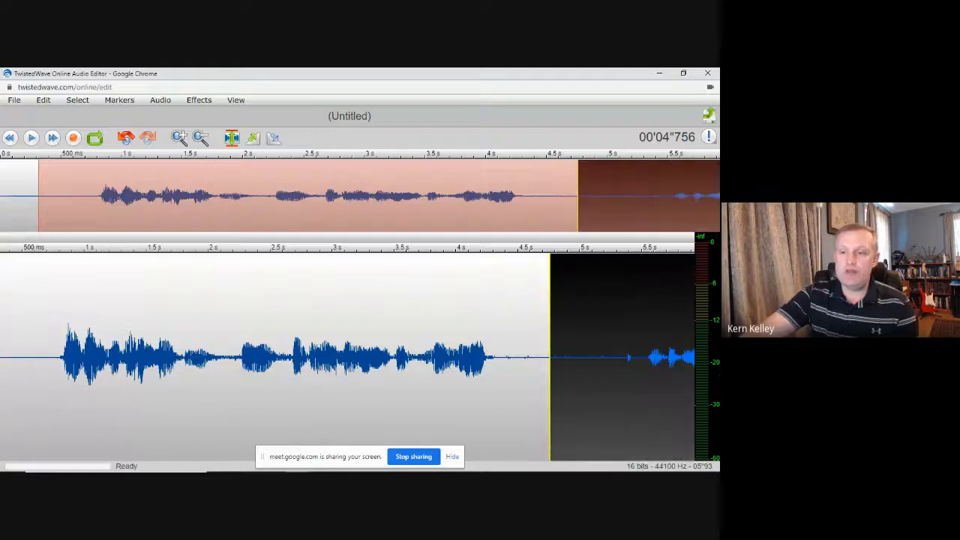
pyautogui.click(41, 103)
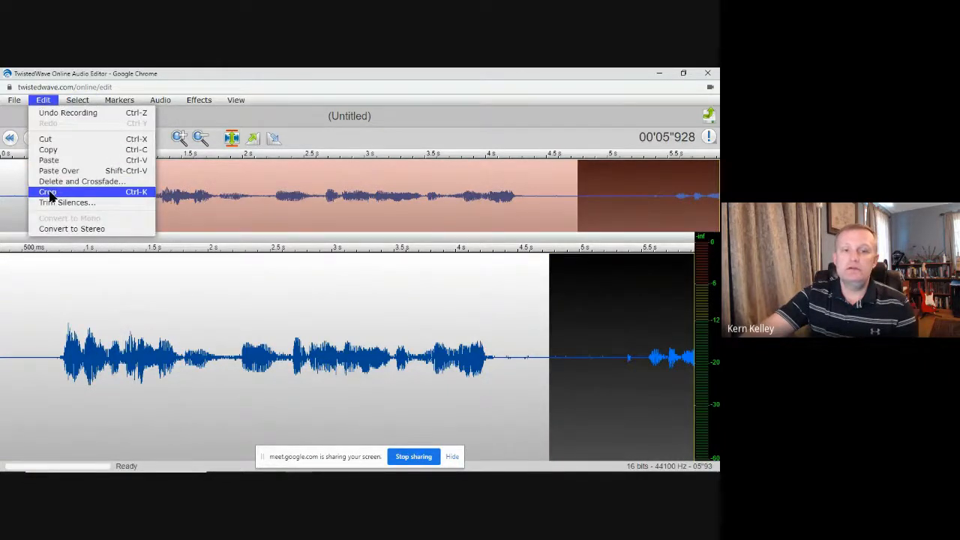
pyautogui.click(46, 140)
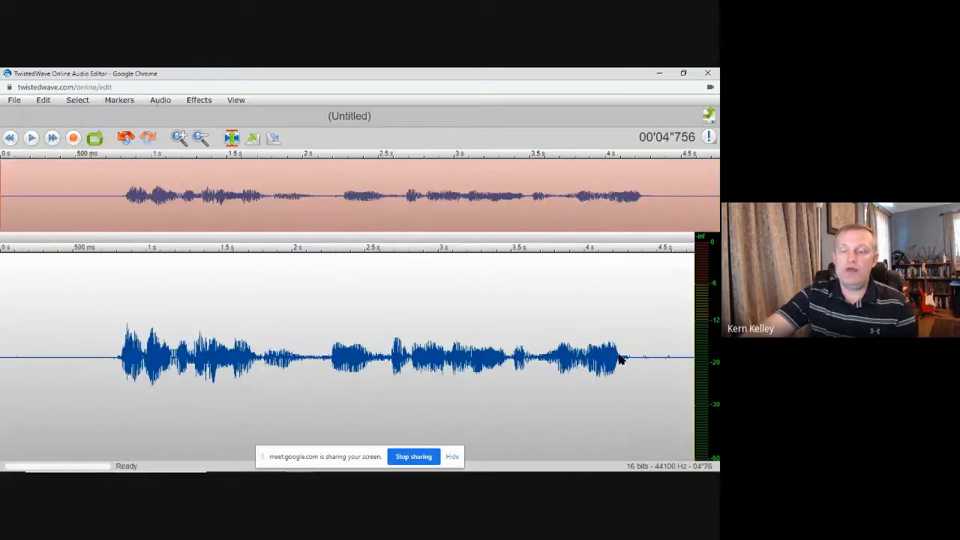
# Cut about 0.6 seconds of silence from the start of the recording and deselect.
pyautogui.moveTo(88, 361); pyautogui.dragTo(0, 353)
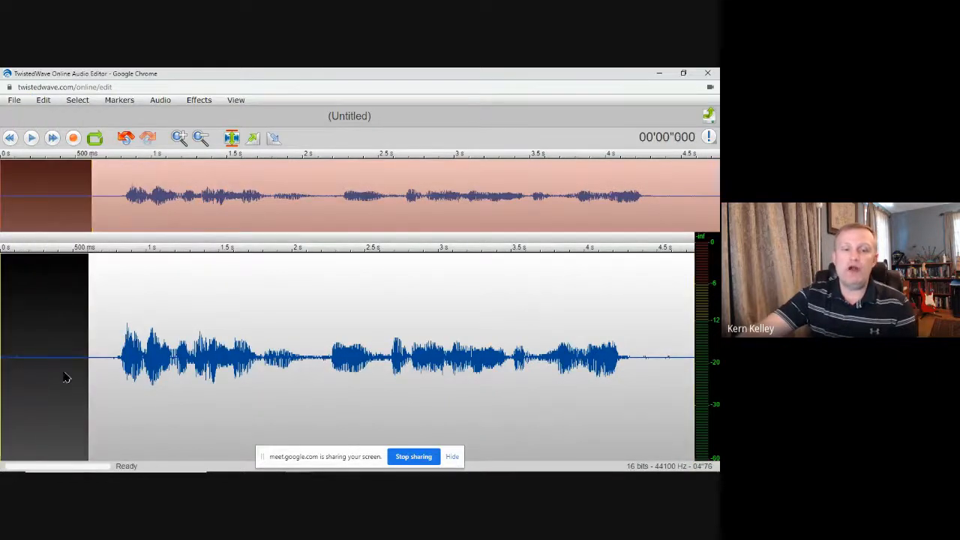
pyautogui.click(43, 100)
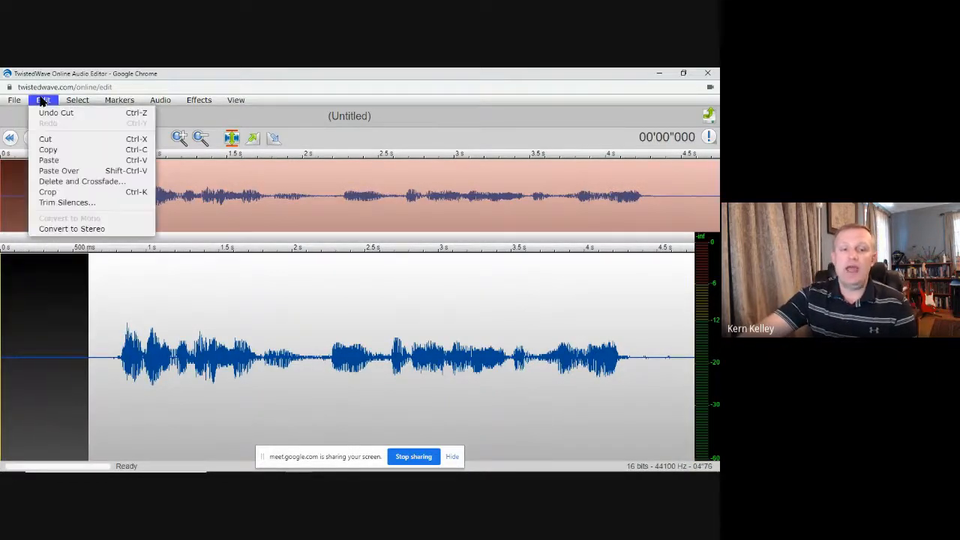
pyautogui.click(71, 139)
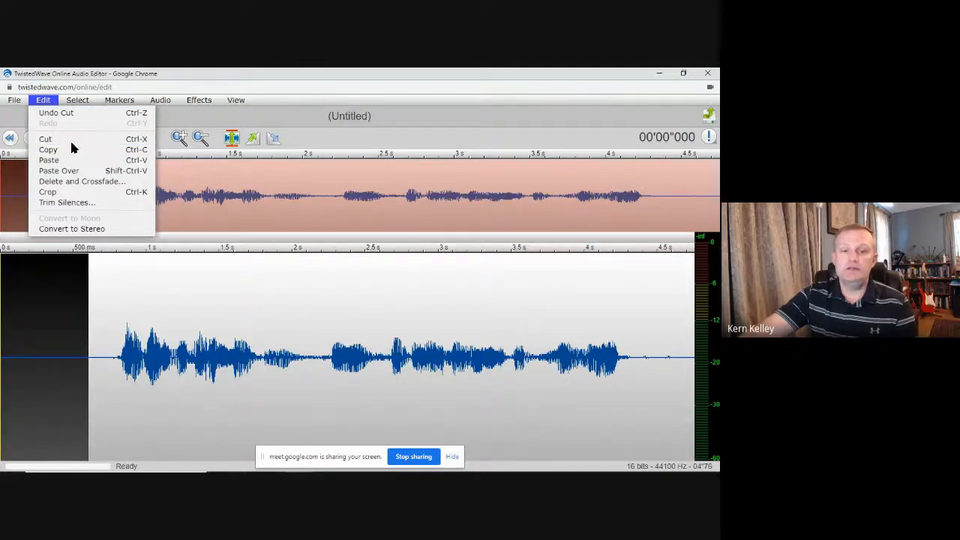
pyautogui.click(294, 402)
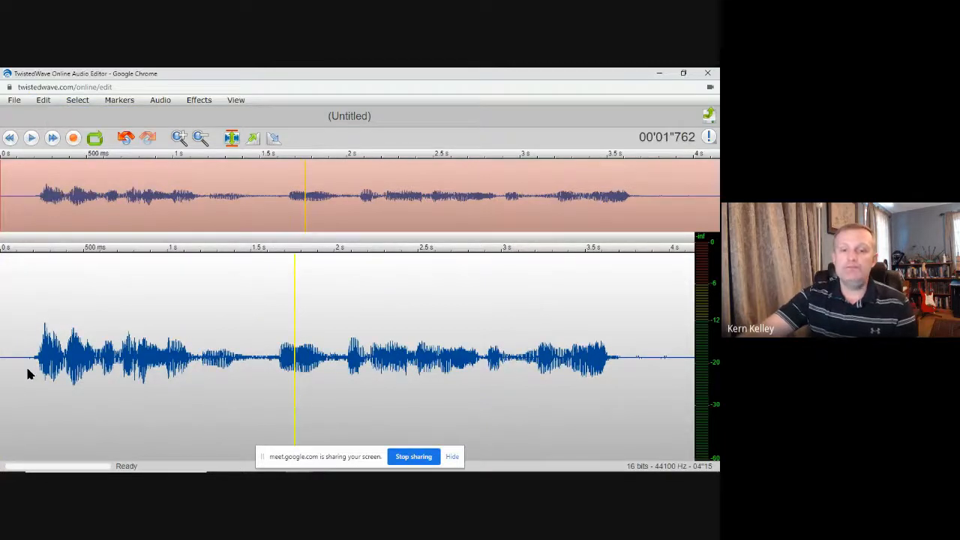
# Zoom in on the recording, select the short sound between about 2.9 and 3 seconds, and zoom back out to the whole waveform.
pyautogui.moveTo(27, 374); pyautogui.dragTo(599, 383)
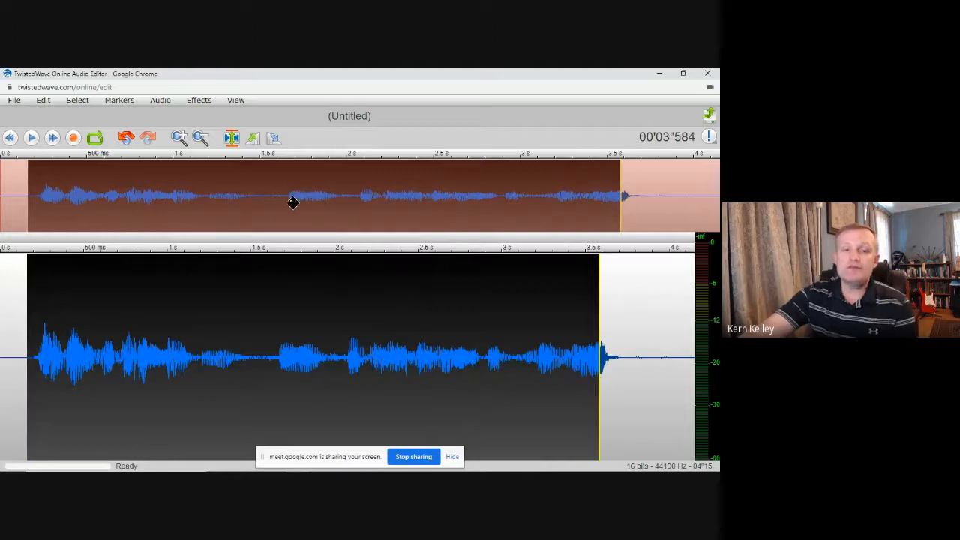
pyautogui.click(178, 137)
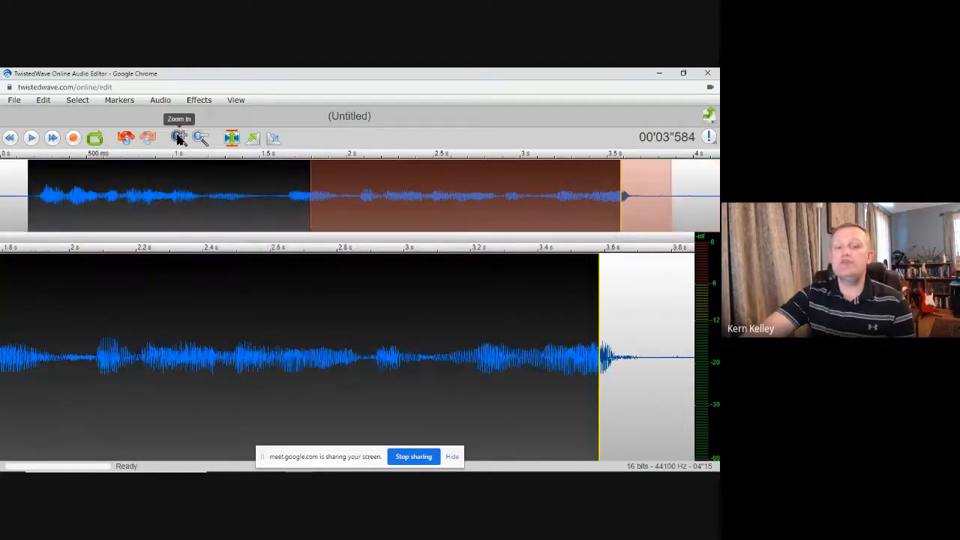
pyautogui.click(178, 136)
pyautogui.click(171, 359)
pyautogui.moveTo(150, 368); pyautogui.dragTo(215, 375)
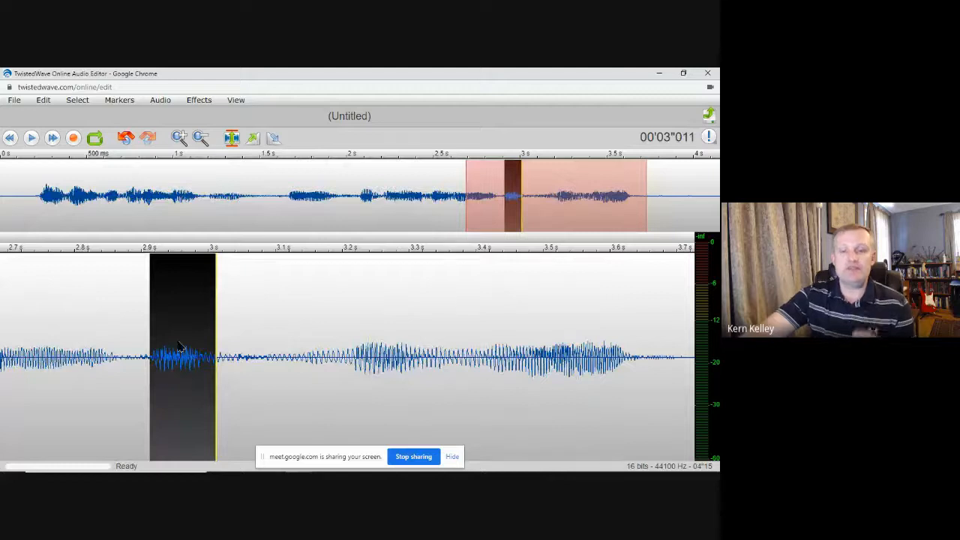
pyautogui.click(201, 140)
pyautogui.click(201, 140)
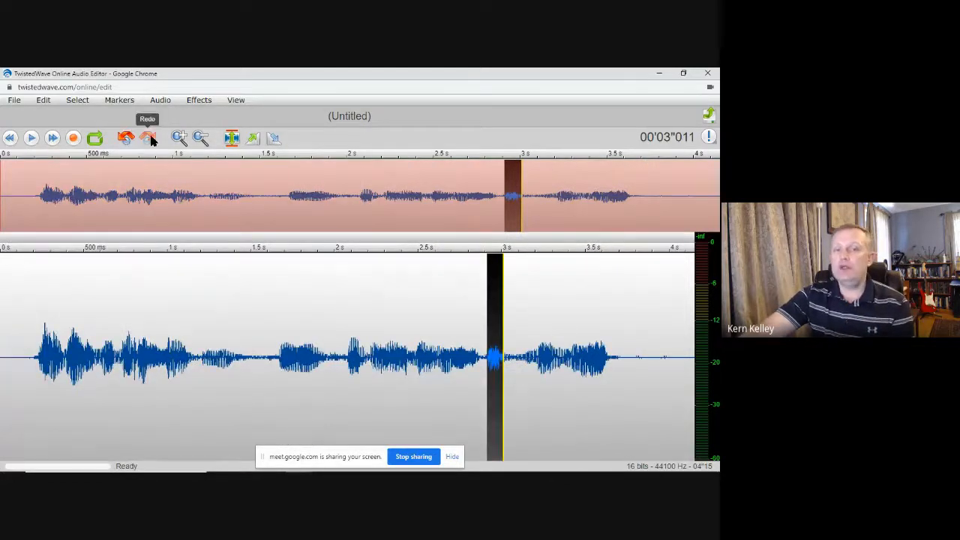
# Try selecting the whole recording, then only the short opening sound up to about 0.3 seconds.
pyautogui.click(285, 375)
pyautogui.moveTo(696, 381); pyautogui.dragTo(4, 318)
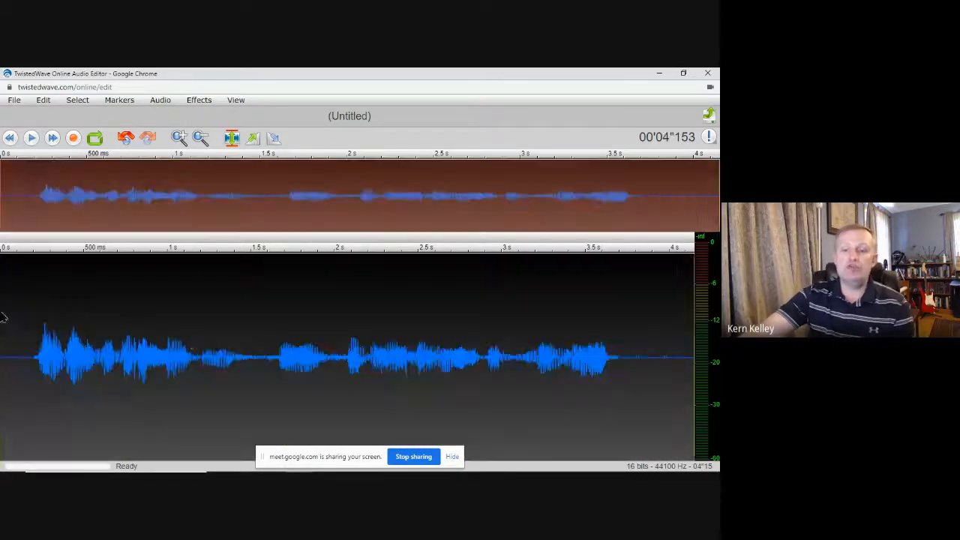
pyautogui.click(220, 345)
pyautogui.moveTo(38, 360); pyautogui.dragTo(53, 360)
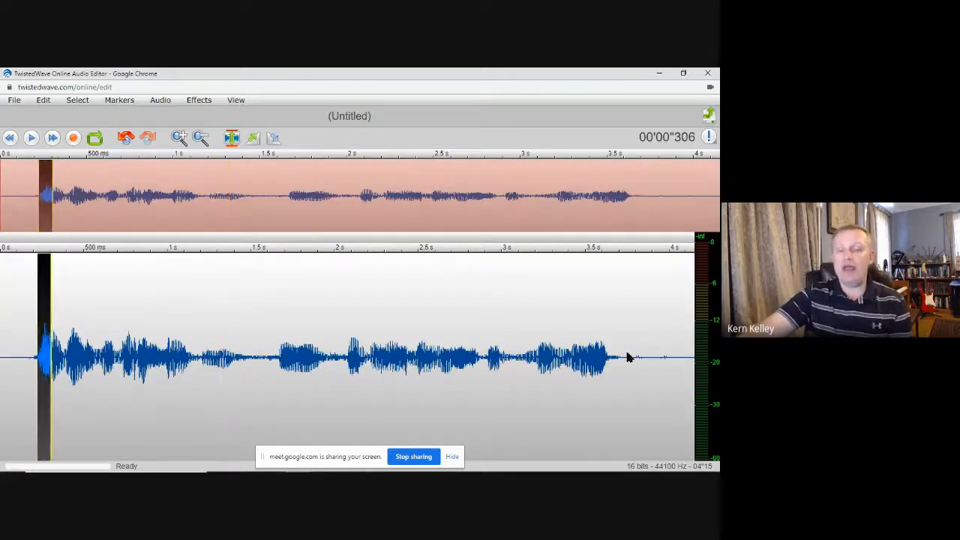
# Record an additional spoken passage with a loud burst in it, starting from about 3.94 seconds near the end of the recording.
pyautogui.click(659, 371)
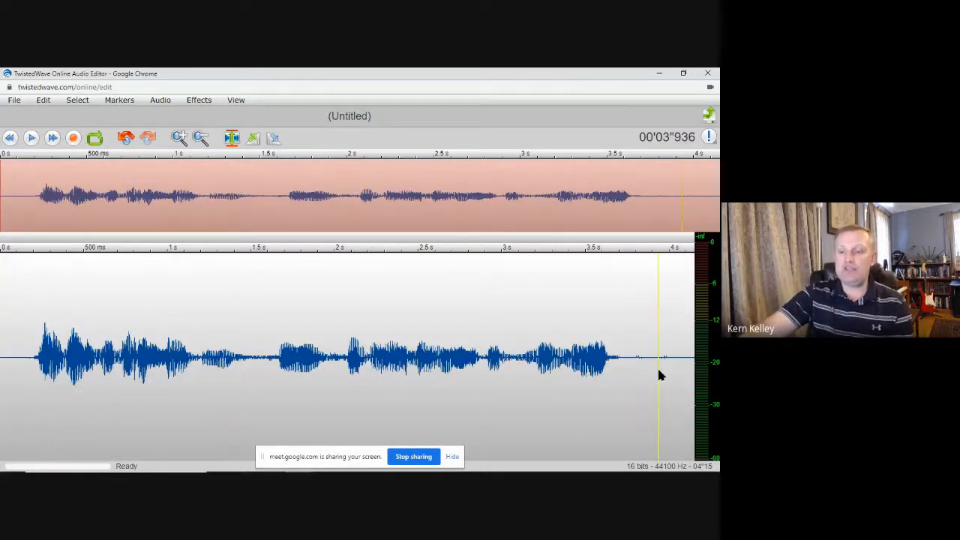
pyautogui.click(74, 138)
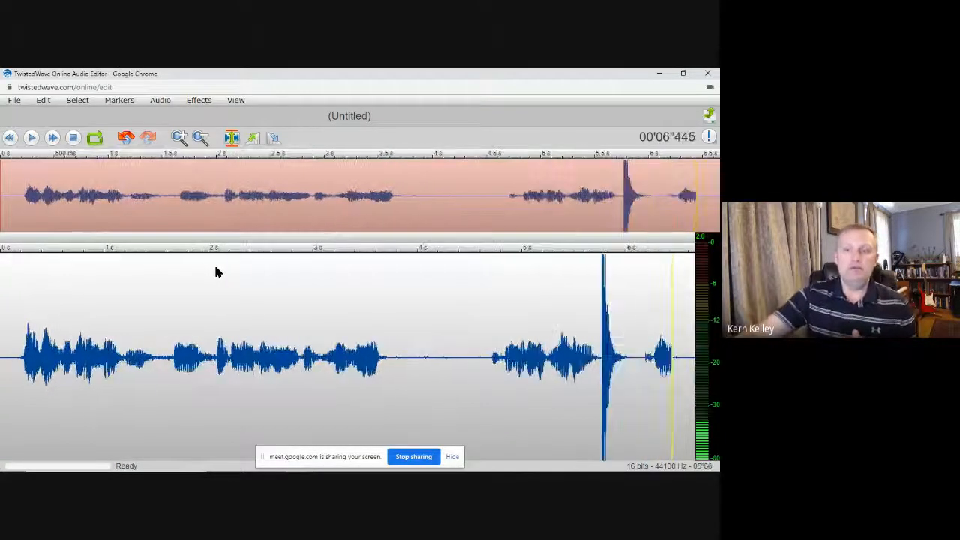
pyautogui.click(74, 138)
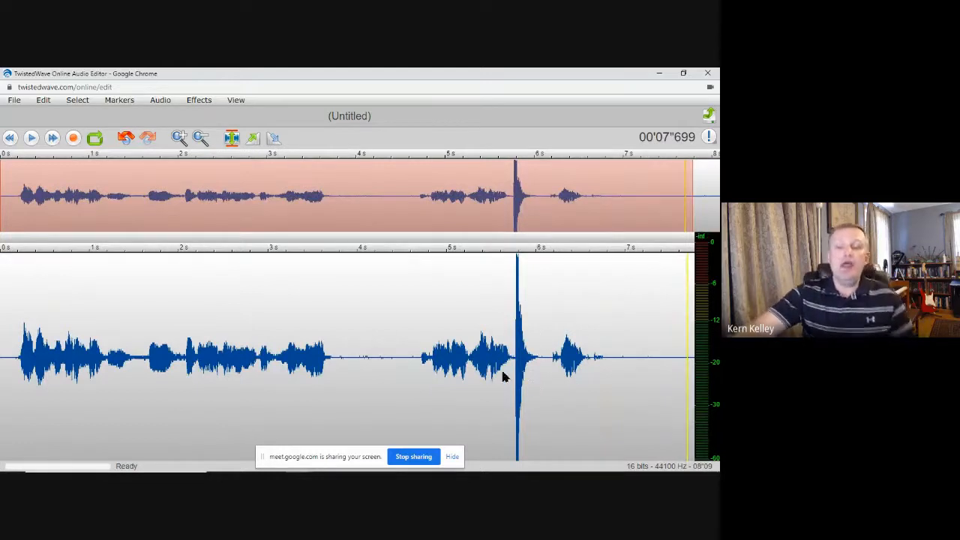
# Try selecting the loud spike, part of the earlier speech, and the newly recorded passage, and clear the selection.
pyautogui.moveTo(516, 377); pyautogui.dragTo(545, 379)
pyautogui.click(486, 400)
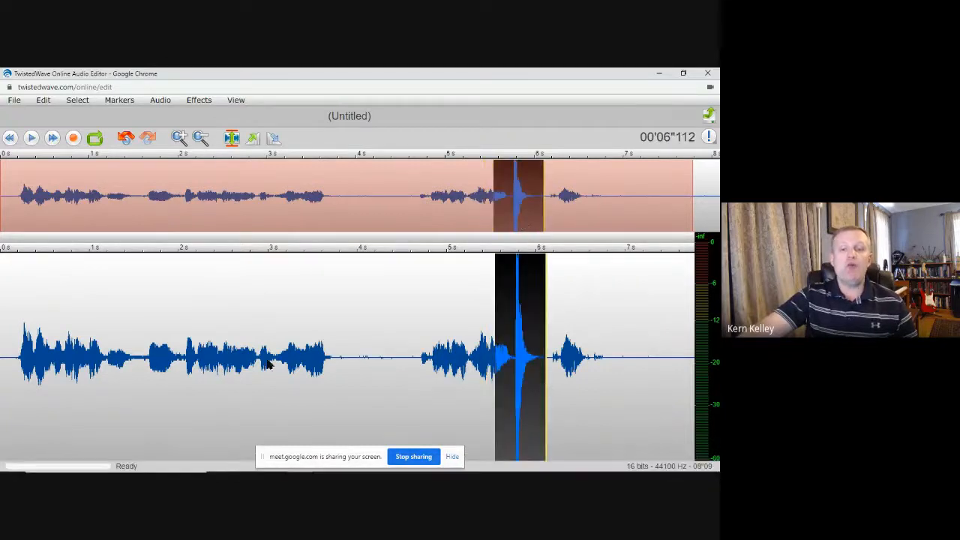
pyautogui.click(391, 350)
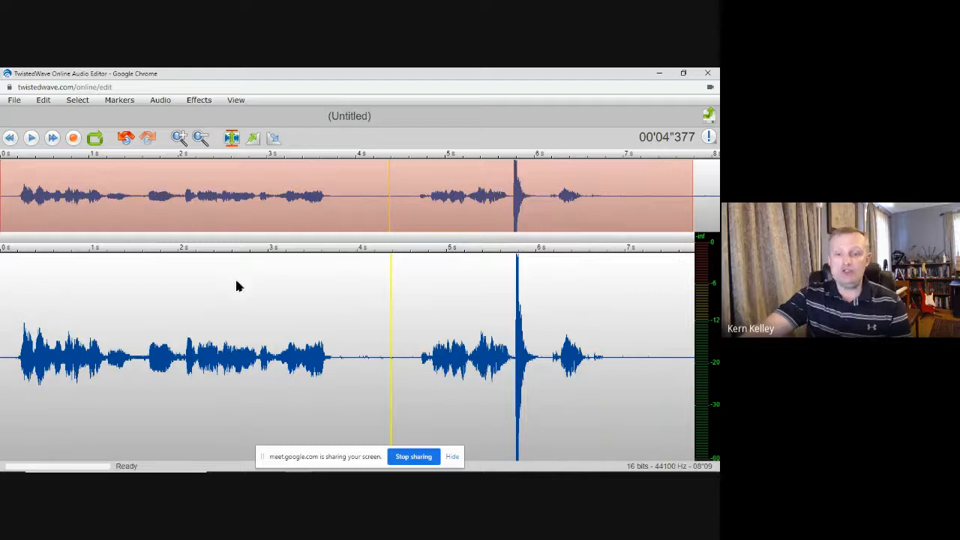
pyautogui.moveTo(338, 352); pyautogui.dragTo(159, 349)
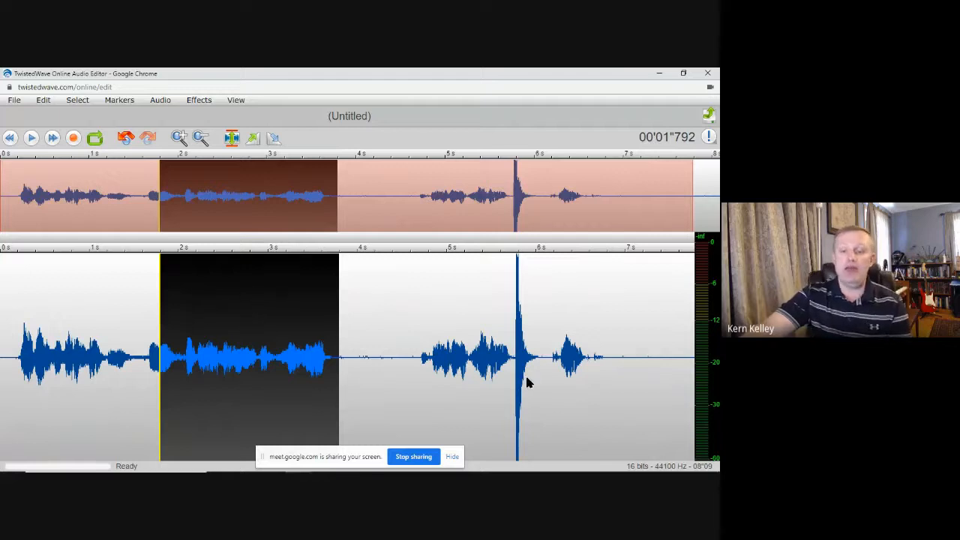
pyautogui.moveTo(516, 371); pyautogui.dragTo(550, 370)
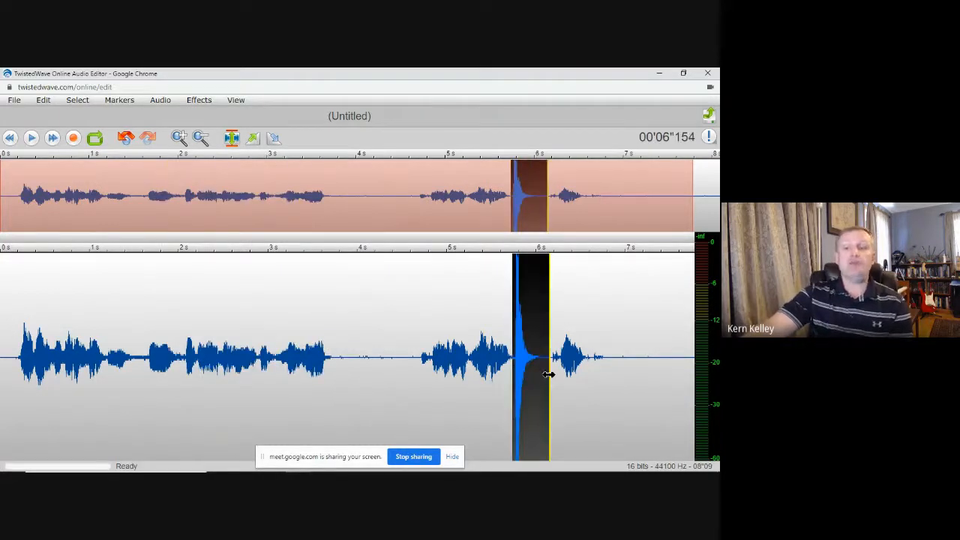
pyautogui.click(486, 356)
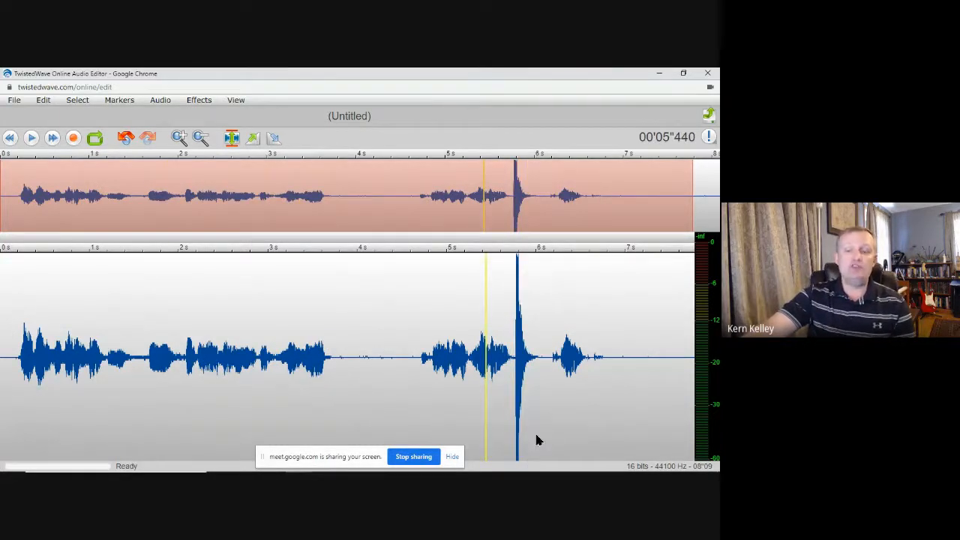
pyautogui.moveTo(433, 357); pyautogui.dragTo(606, 359)
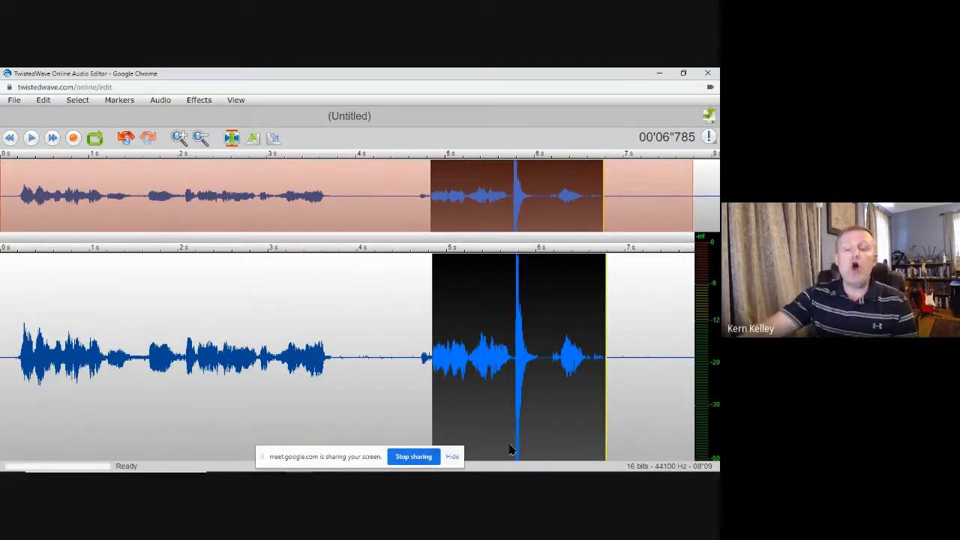
pyautogui.click(494, 326)
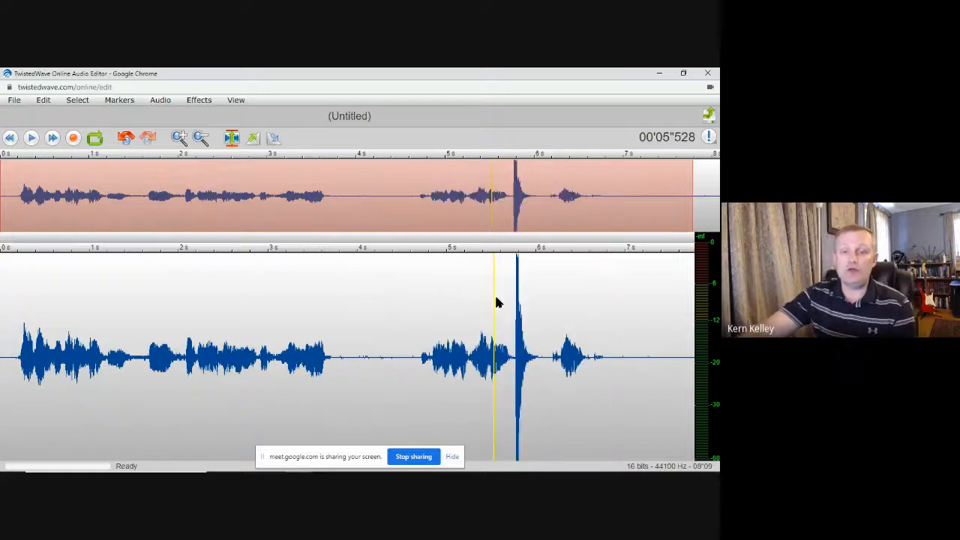
# Cut the loud spike from the new passage, between about 5.75 and 6.06 seconds.
pyautogui.moveTo(517, 365)
pyautogui.mouseDown()
pyautogui.moveTo(543, 364)
pyautogui.moveTo(514, 365)
pyautogui.mouseUp()
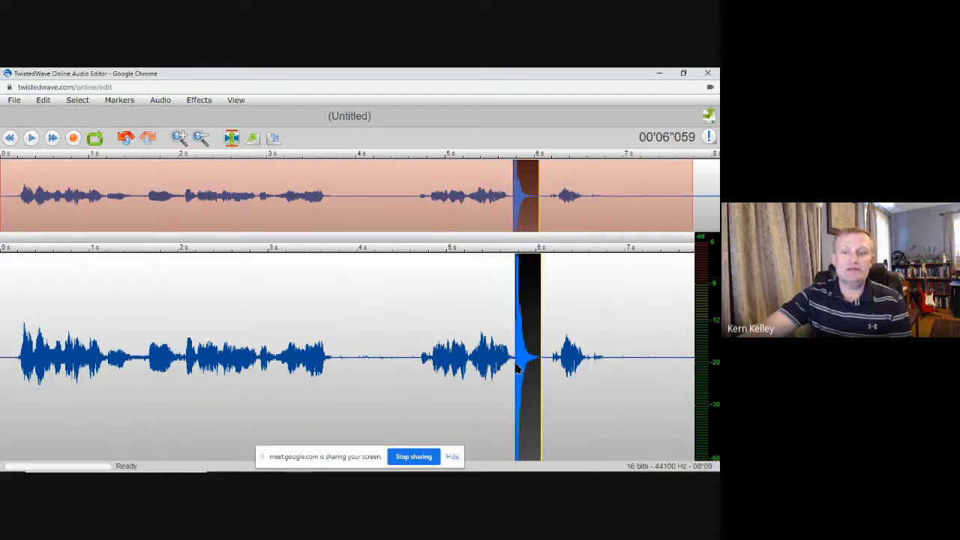
pyautogui.click(43, 100)
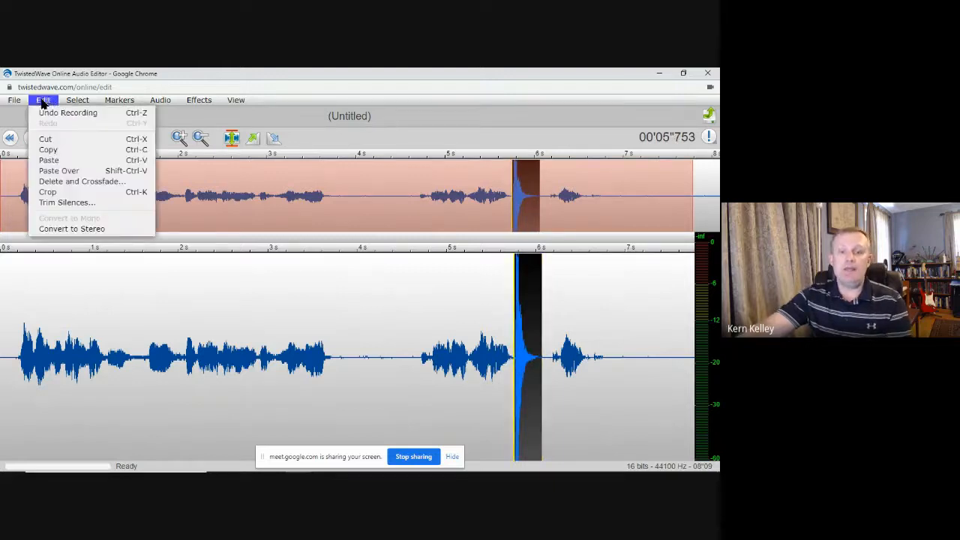
pyautogui.click(59, 138)
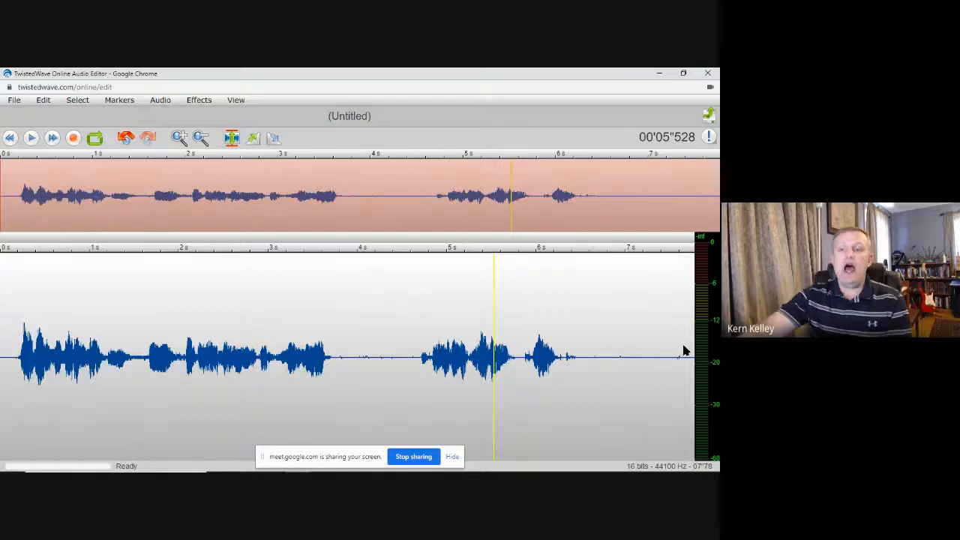
# Normalize nearly the whole recording to a peak value of 0 dB and deselect.
pyautogui.moveTo(683, 350); pyautogui.dragTo(2, 385)
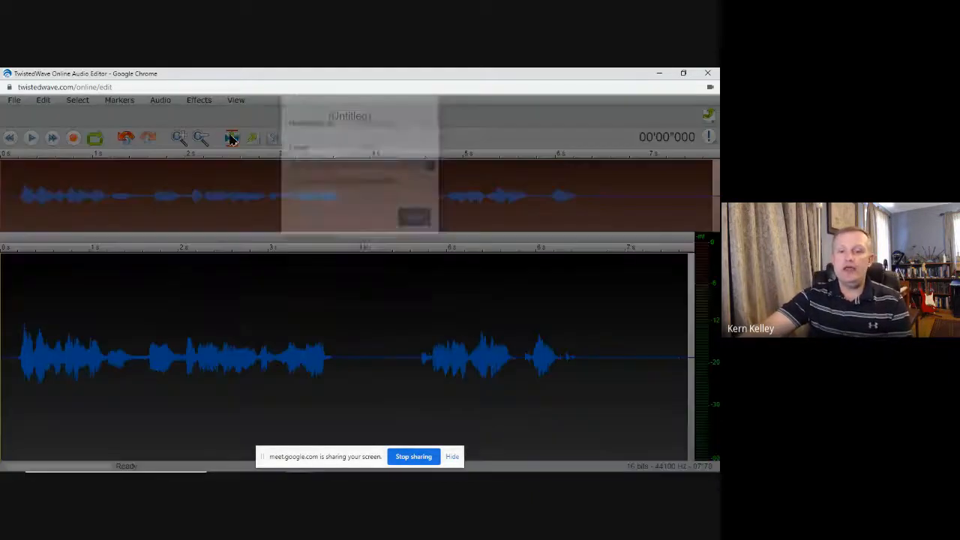
pyautogui.click(231, 138)
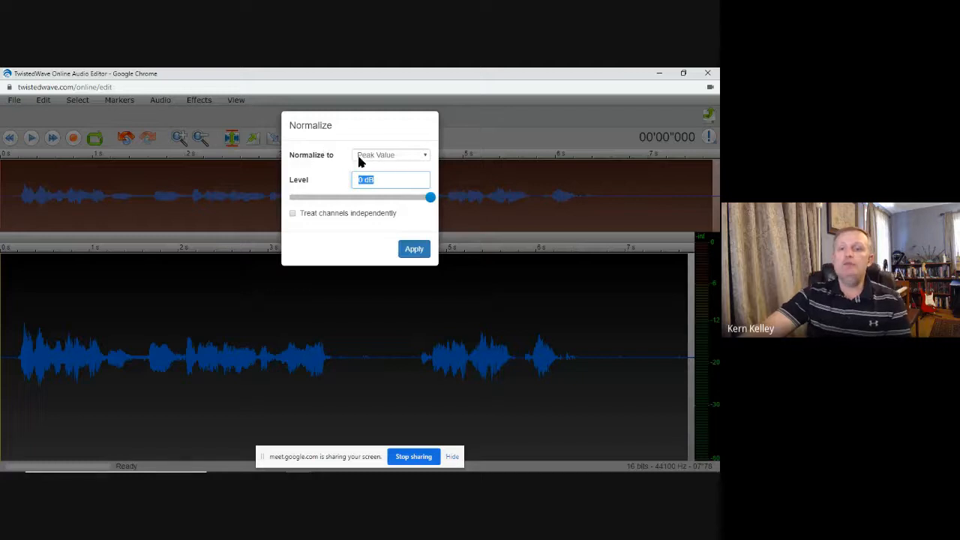
pyautogui.click(422, 156)
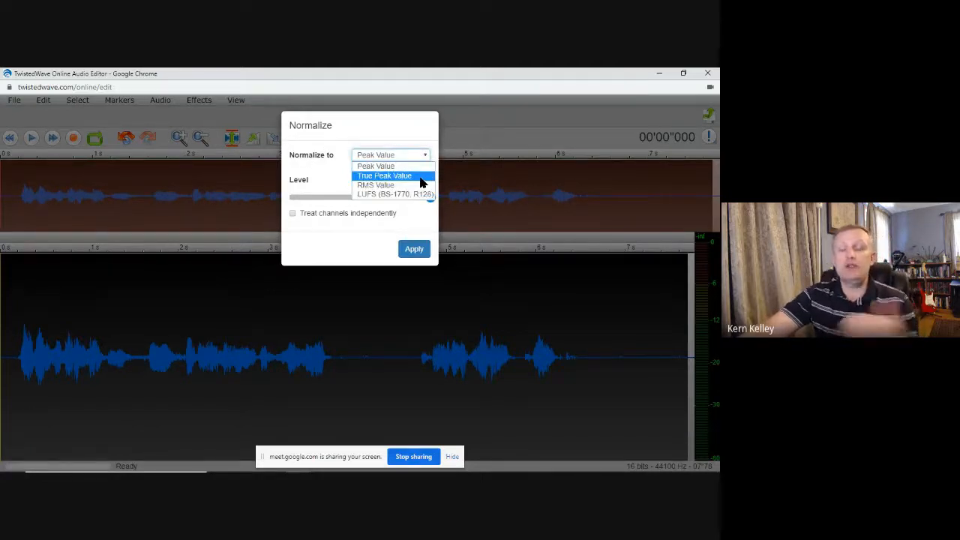
pyautogui.click(402, 154)
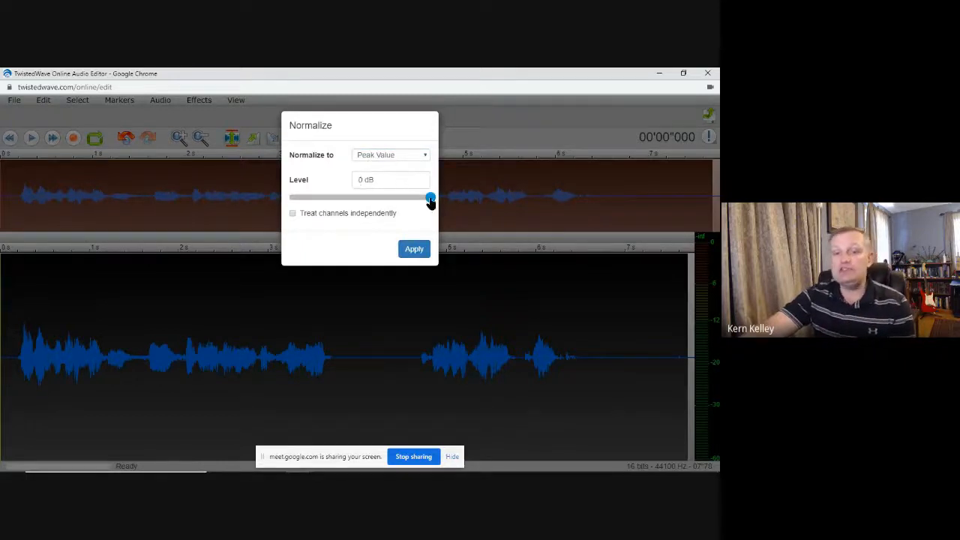
pyautogui.click(414, 248)
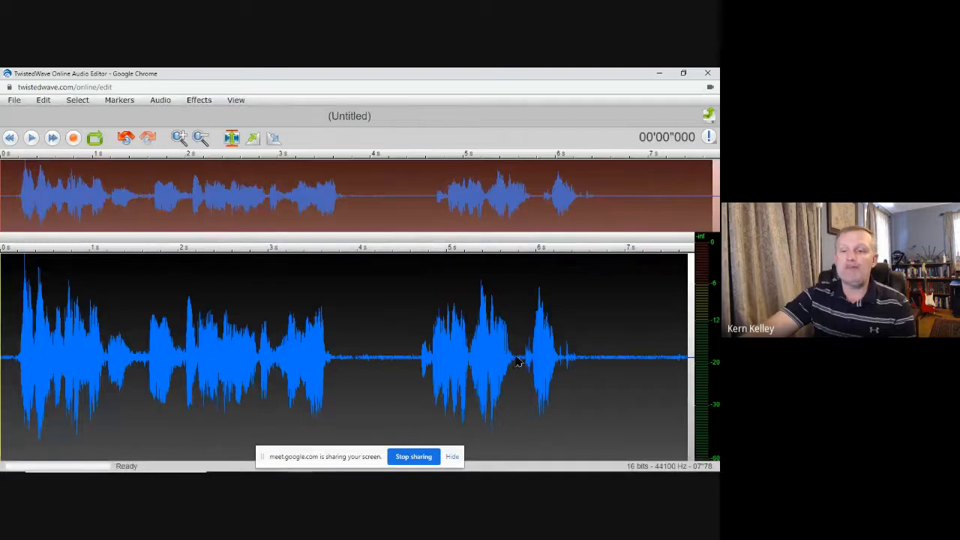
pyautogui.click(391, 296)
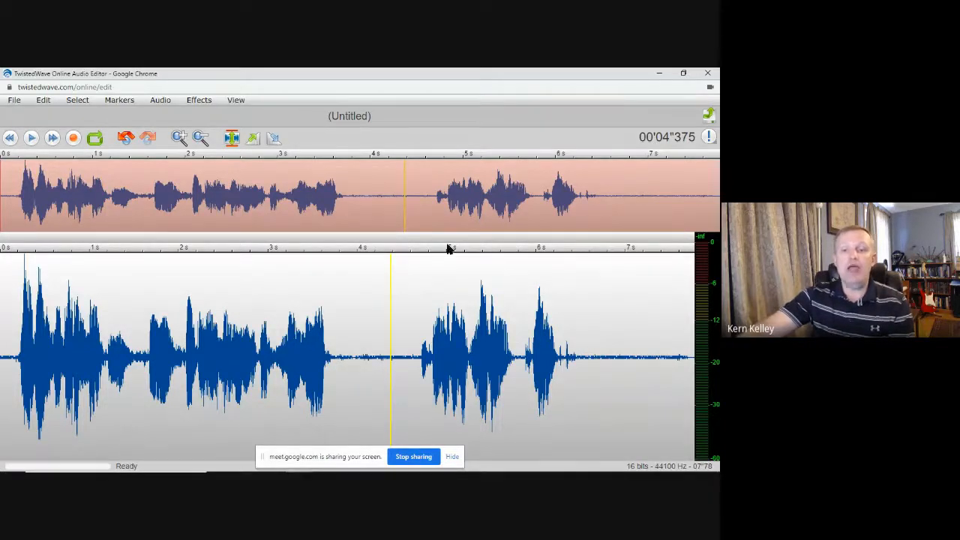
# Play back the start of the normalized recording up to 4 seconds, then select the whole recording and clear the selection.
pyautogui.moveTo(670, 360); pyautogui.dragTo(4, 352)
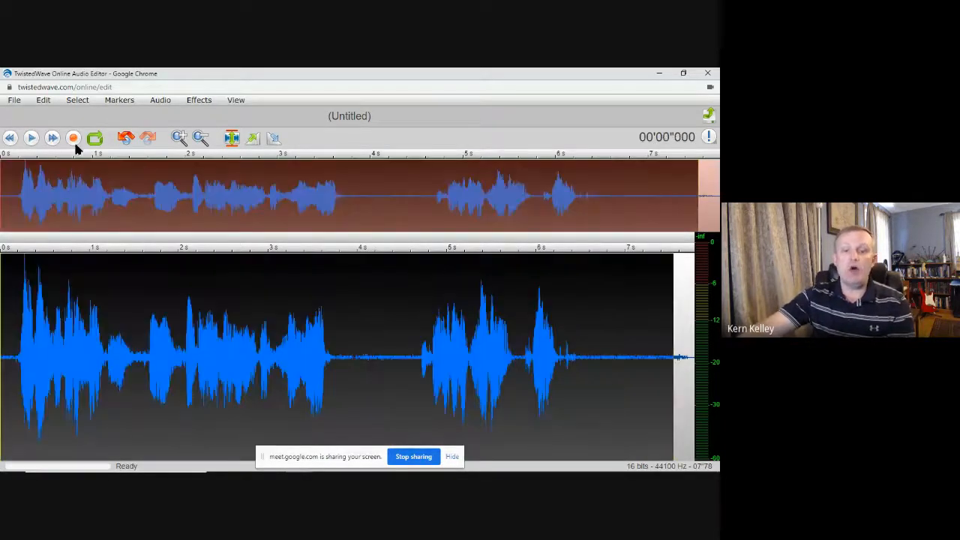
pyautogui.click(32, 140)
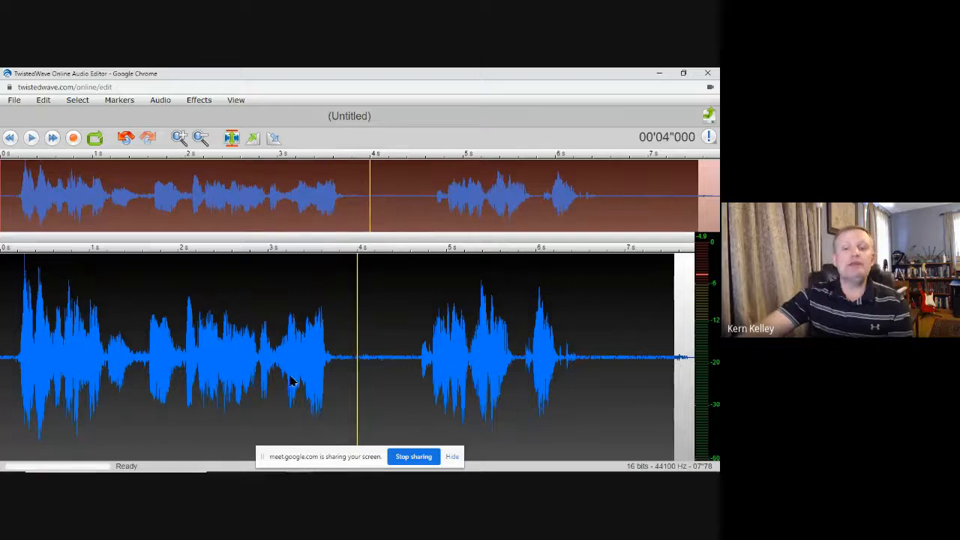
pyautogui.click(405, 305)
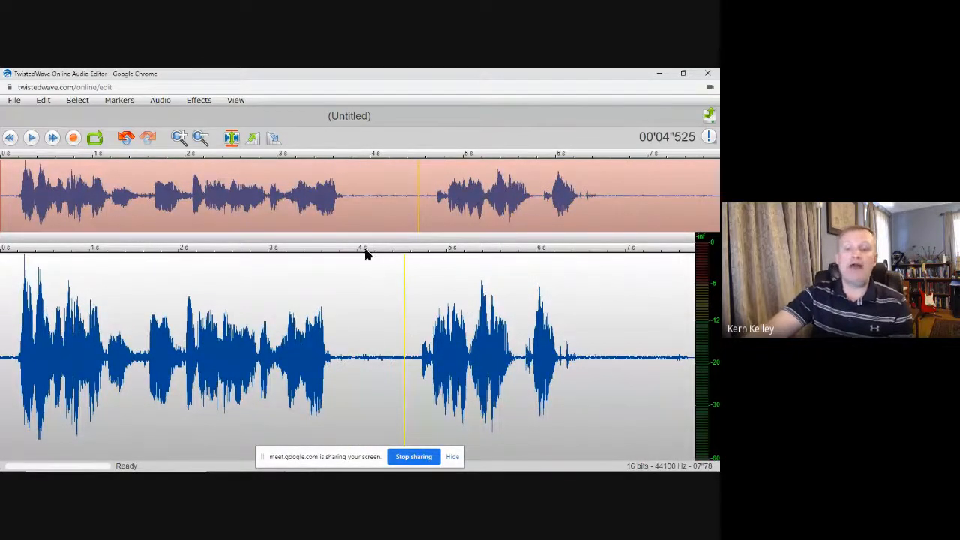
pyautogui.moveTo(694, 356); pyautogui.dragTo(679, 356)
pyautogui.hotkey('ctrl', 'a')
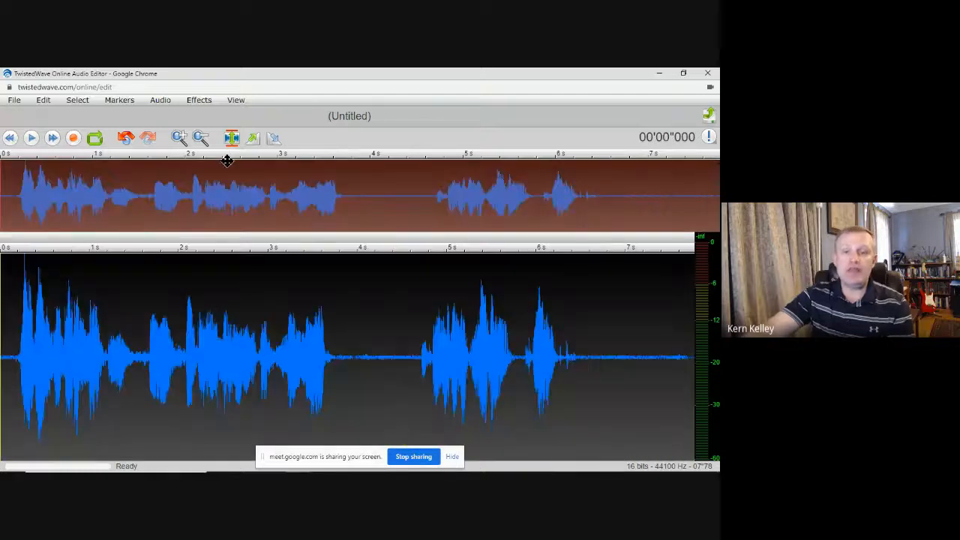
pyautogui.click(337, 285)
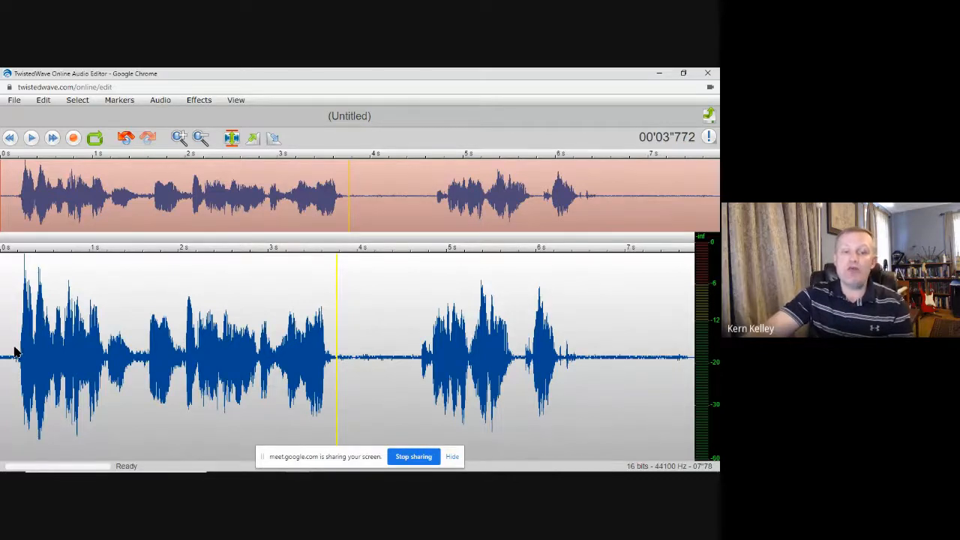
# Apply a fade-in to about the first 1.1 seconds and play back the opening from the start.
pyautogui.moveTo(101, 350); pyautogui.dragTo(6, 351)
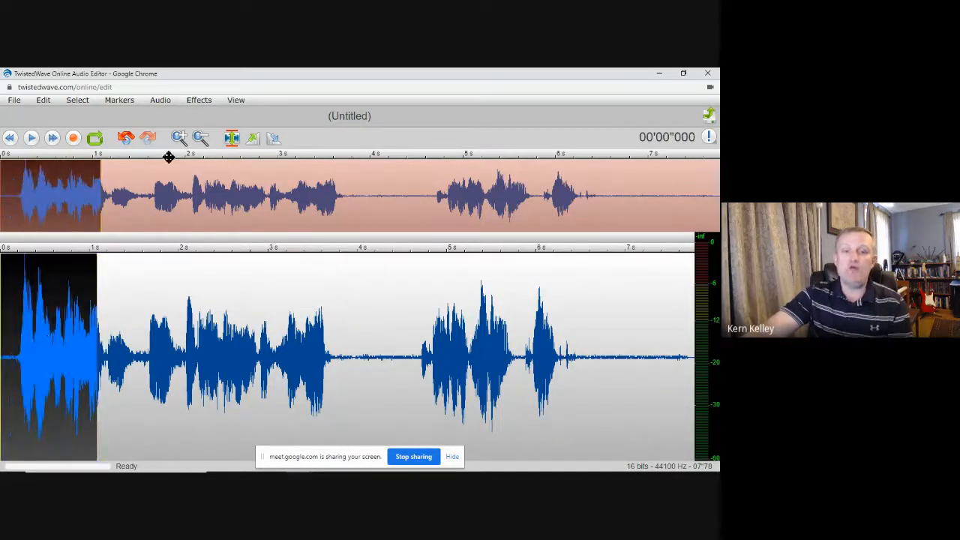
pyautogui.click(253, 138)
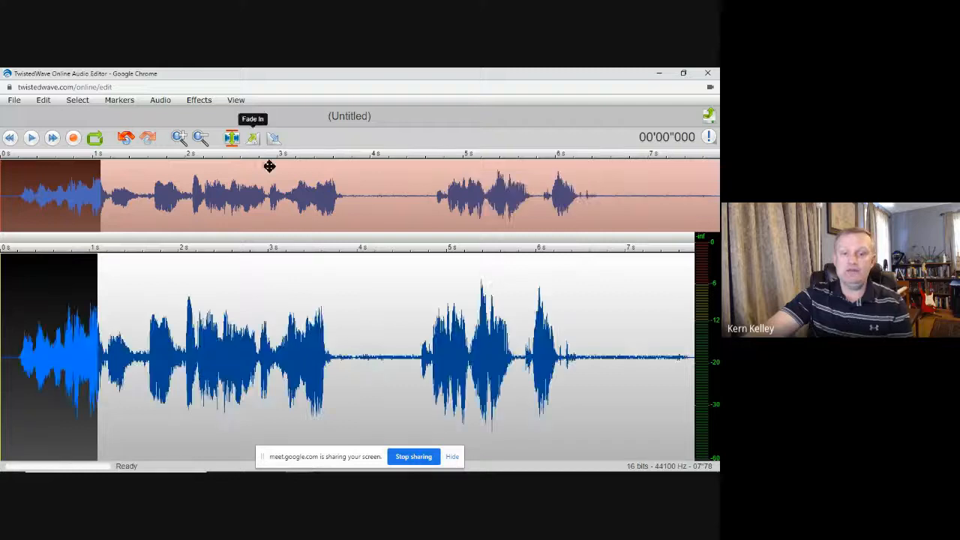
pyautogui.click(263, 324)
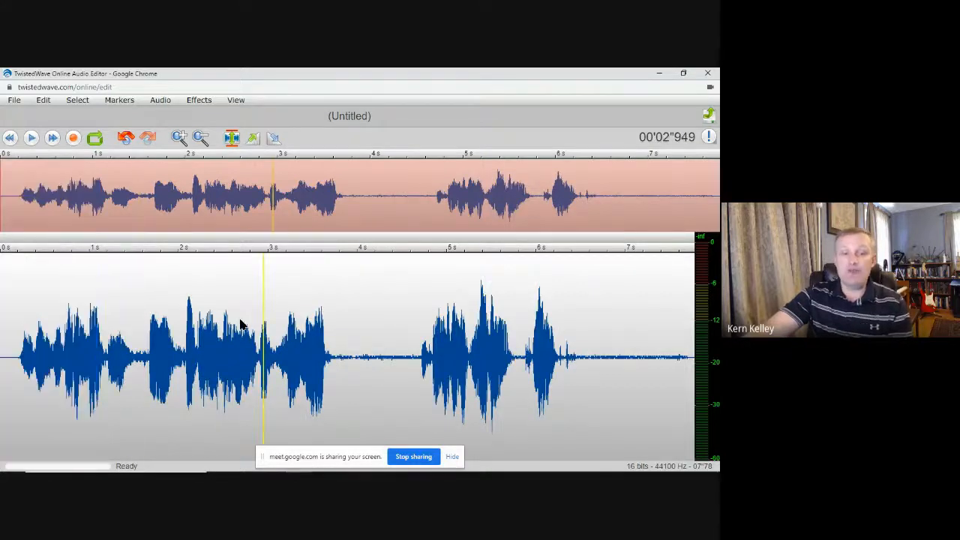
pyautogui.hotkey('shift', 'Home')
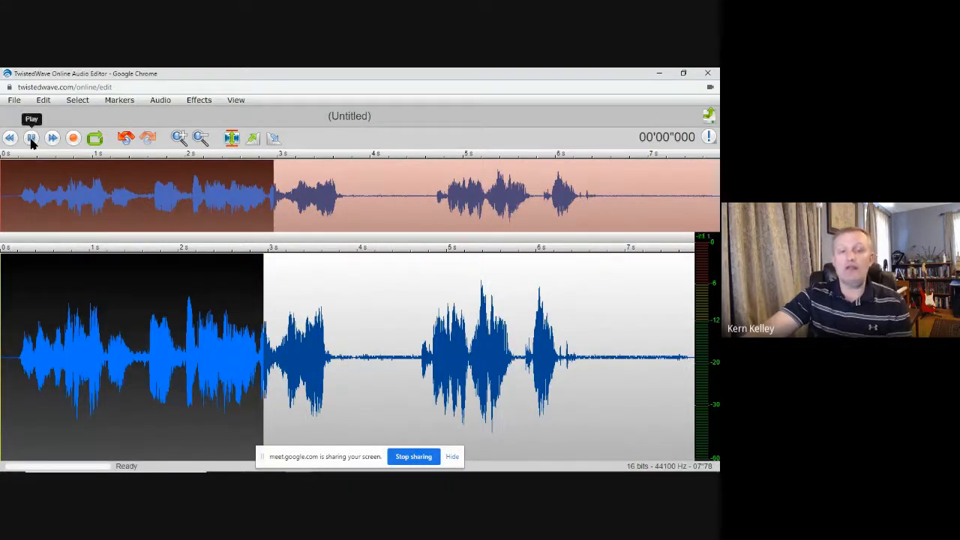
pyautogui.click(32, 140)
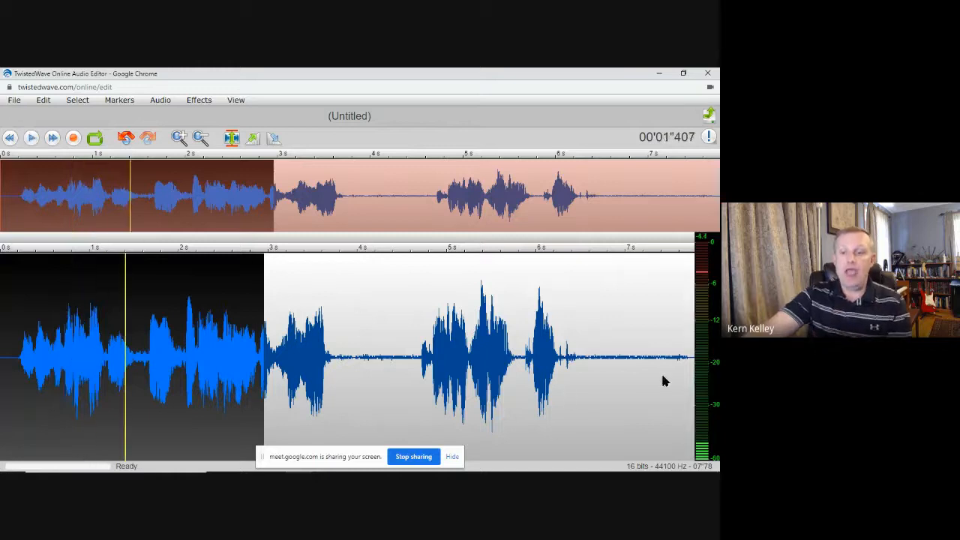
# Apply a fade-out to the closing passage between about 4.6 and 6.5 seconds and clear the selection.
pyautogui.moveTo(583, 368); pyautogui.dragTo(411, 367)
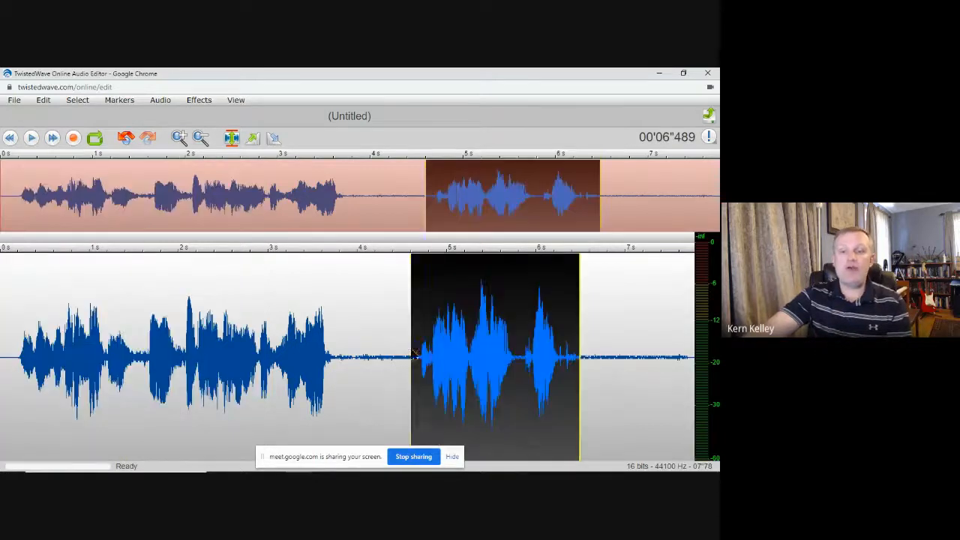
pyautogui.click(273, 138)
pyautogui.click(516, 356)
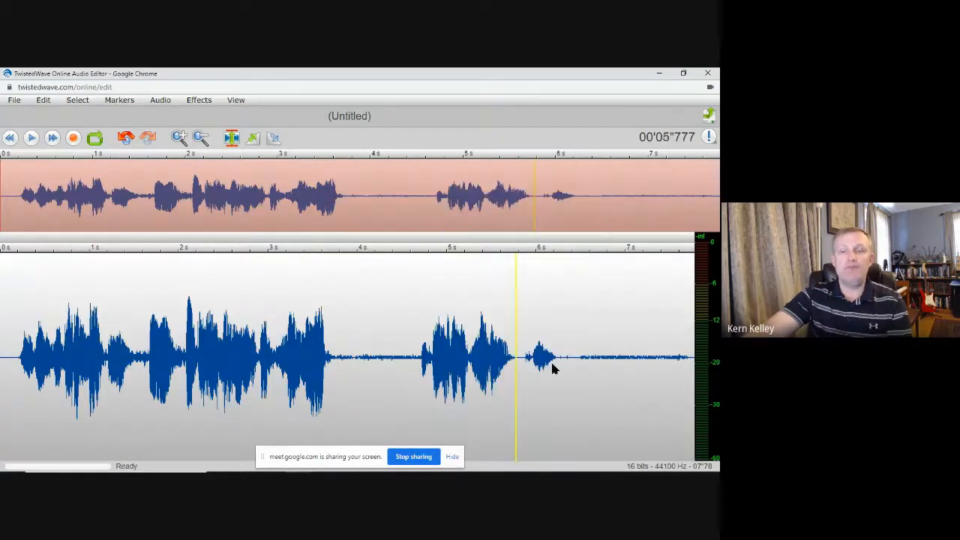
# Cut the trailing quiet section from about 6.5 seconds to the end of the recording.
pyautogui.moveTo(579, 366); pyautogui.dragTo(693, 358)
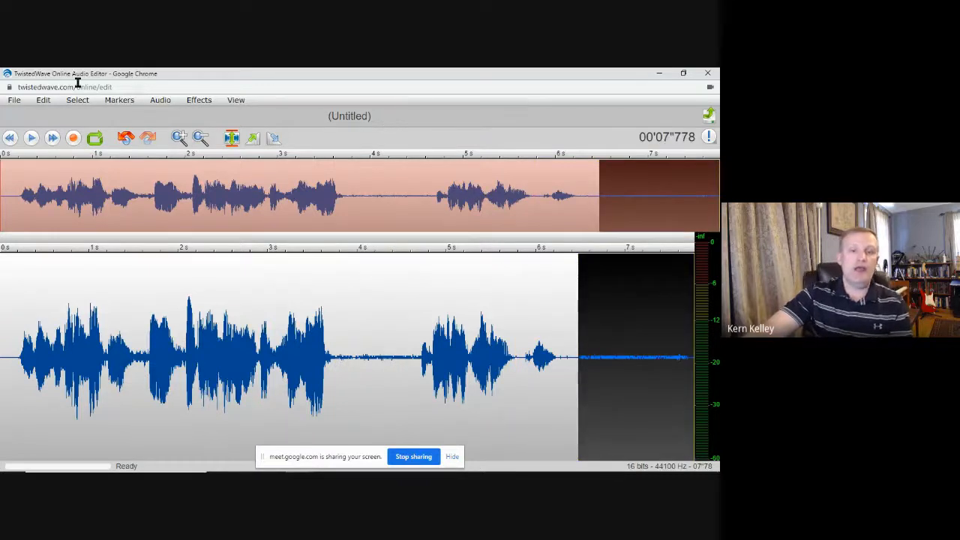
pyautogui.click(44, 102)
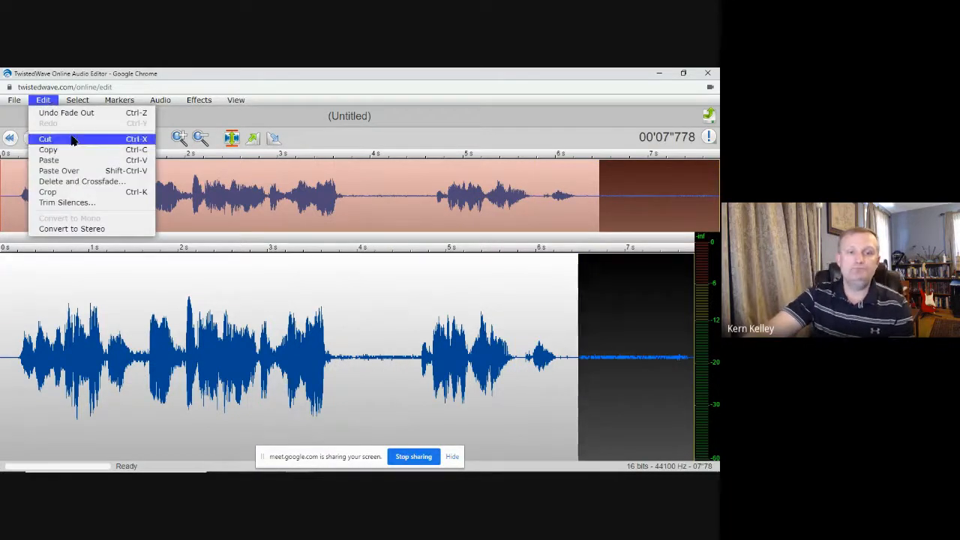
pyautogui.click(71, 139)
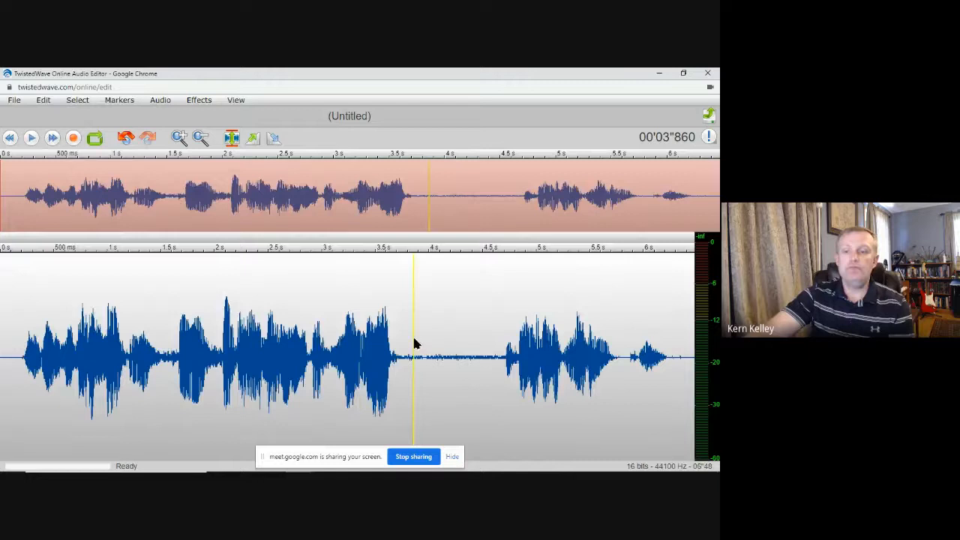
# Select the entire shortened recording using the Select All command, then clear the selection.
pyautogui.click(677, 371)
pyautogui.hotkey('ctrl', 'a')
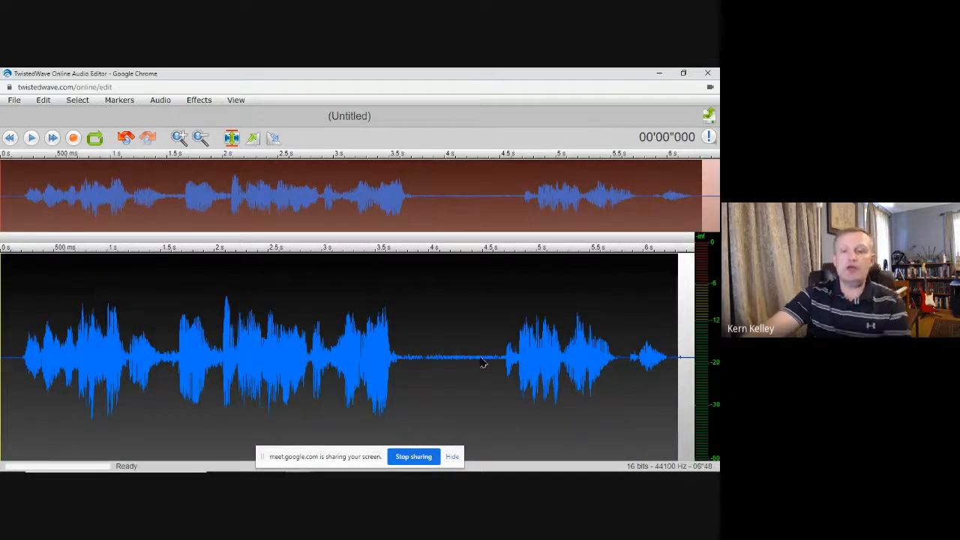
pyautogui.click(47, 101)
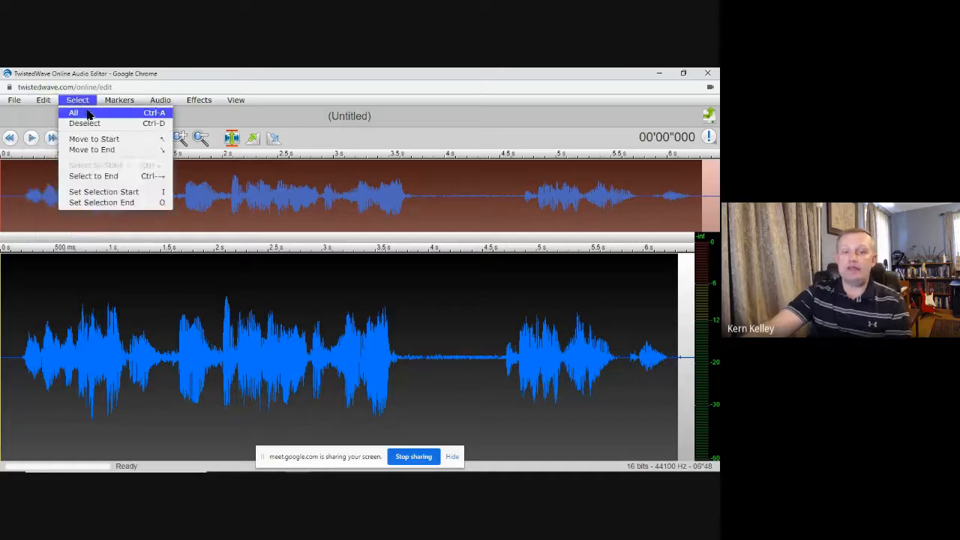
pyautogui.click(82, 176)
pyautogui.click(80, 100)
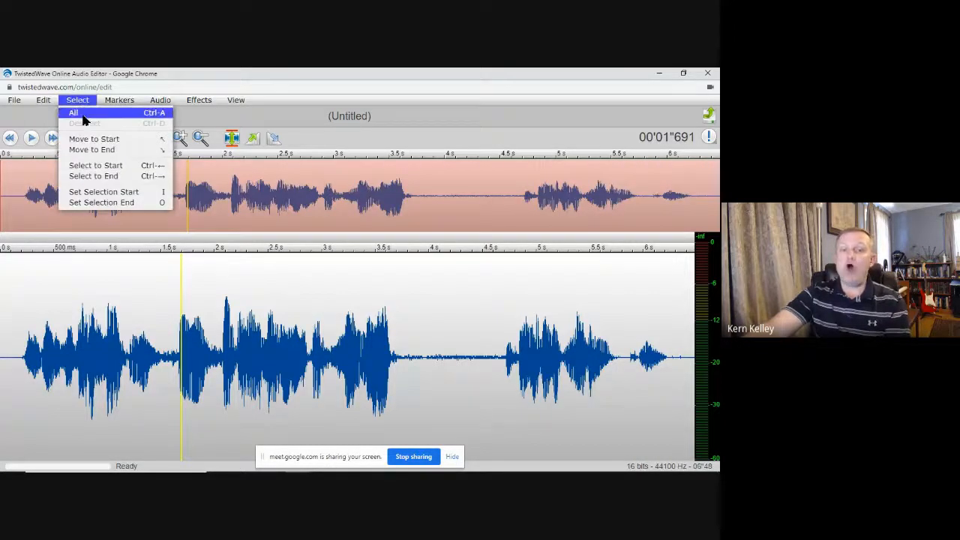
pyautogui.click(83, 116)
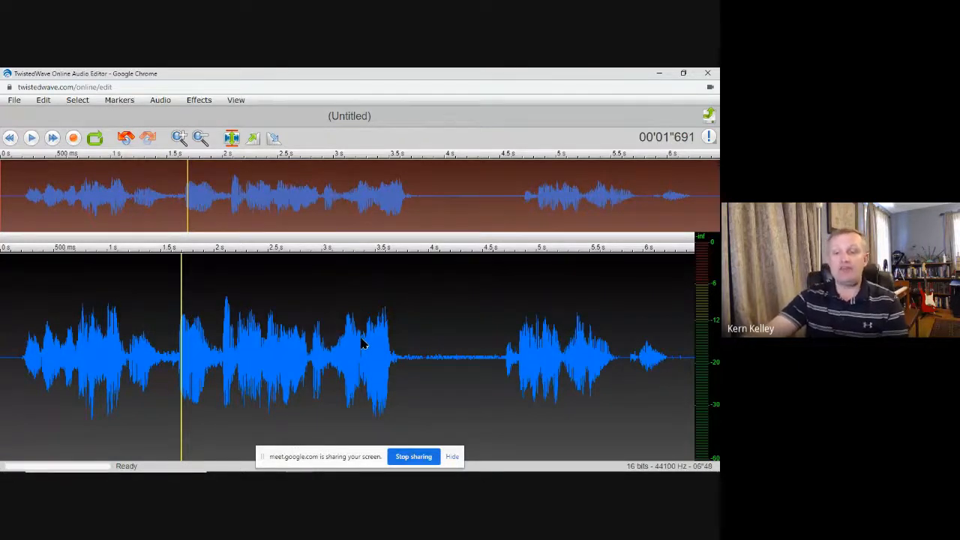
pyautogui.click(378, 311)
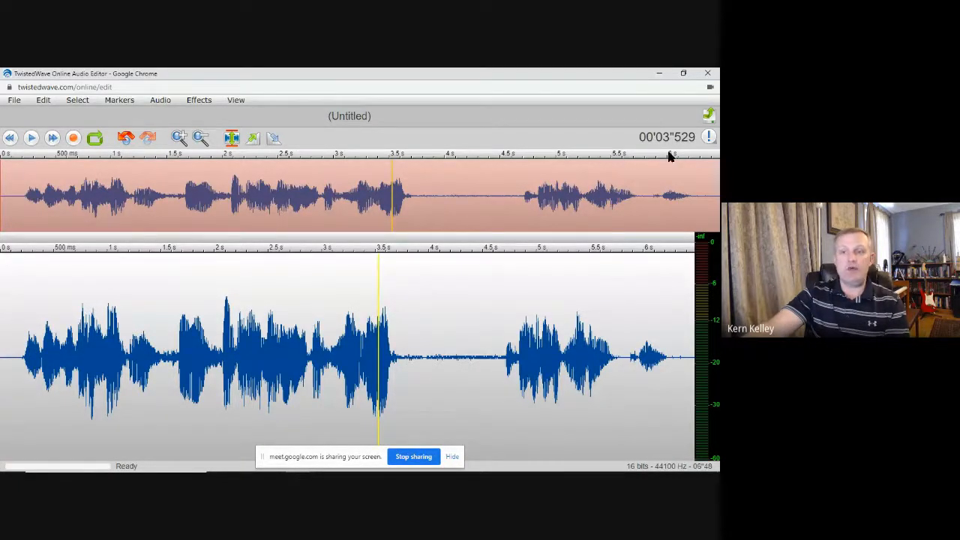
# Select passages at about 3.2 to 5.5 and 4.6 to 5.9 seconds, and examine the selection, marker, audio and effects commands.
pyautogui.moveTo(597, 360); pyautogui.dragTo(341, 353)
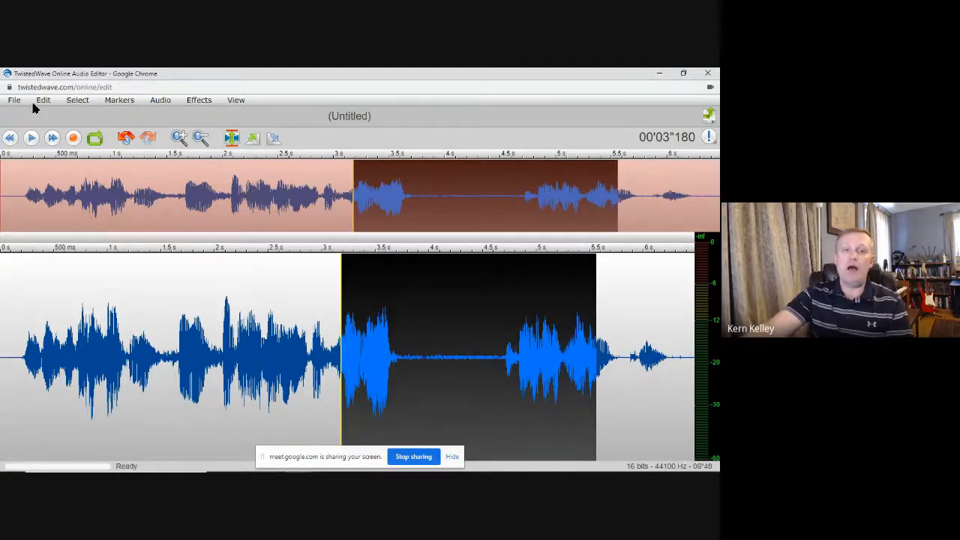
pyautogui.click(72, 100)
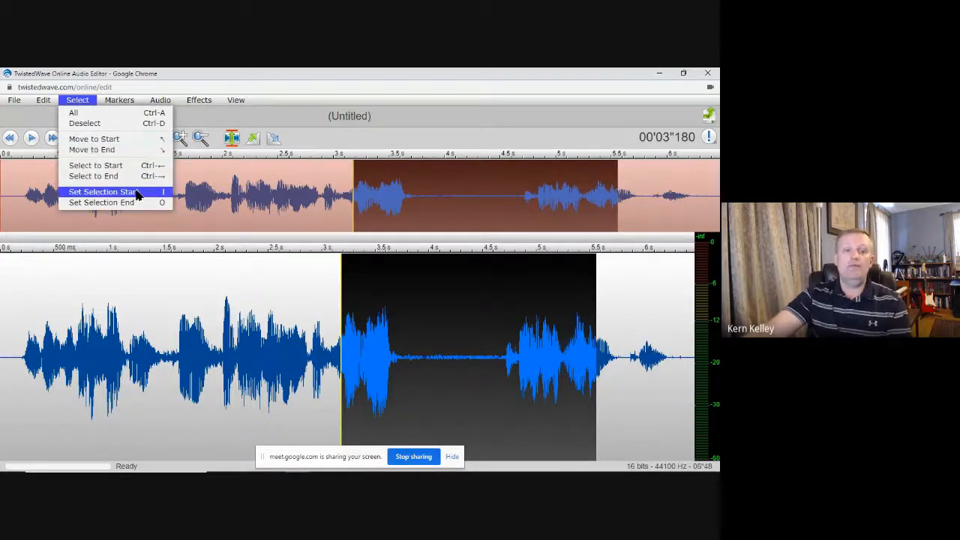
pyautogui.click(497, 365)
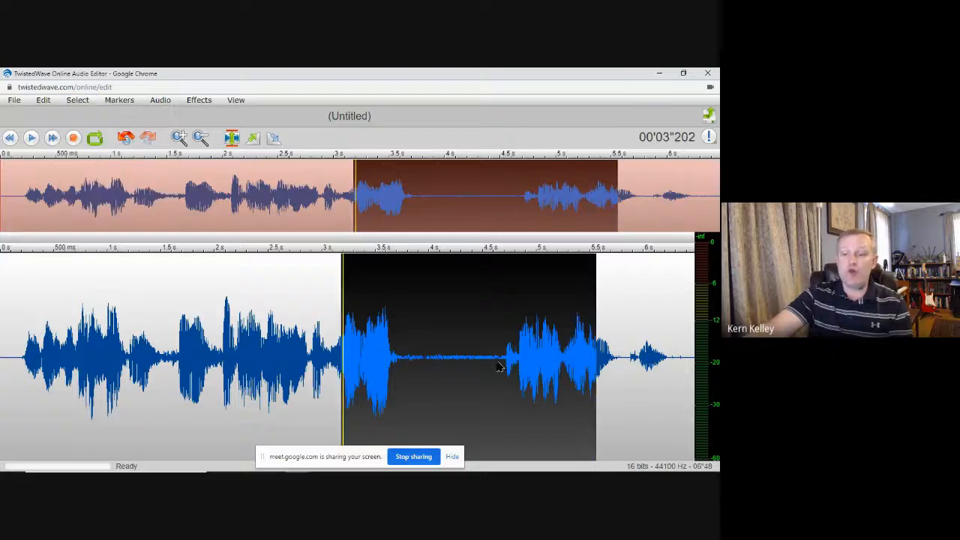
pyautogui.moveTo(501, 371); pyautogui.dragTo(630, 392)
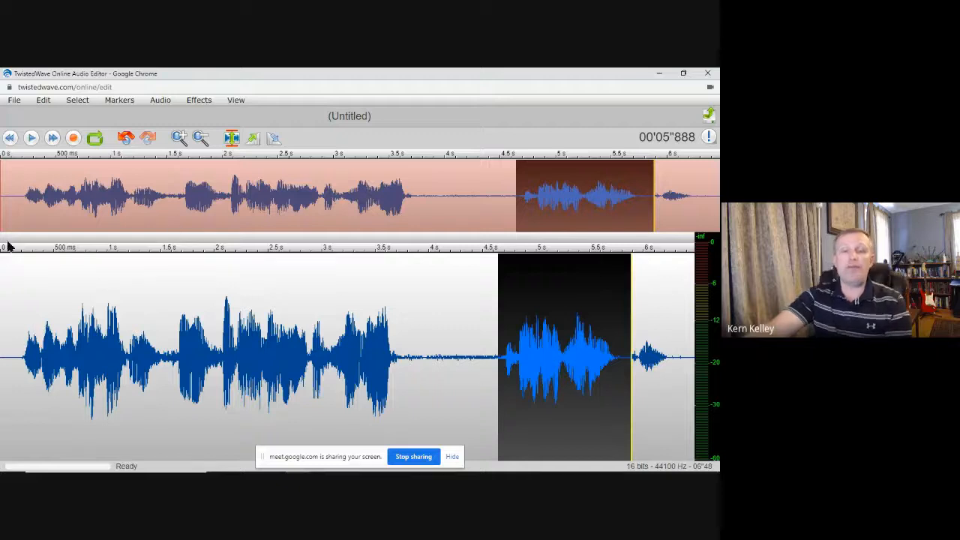
pyautogui.click(114, 102)
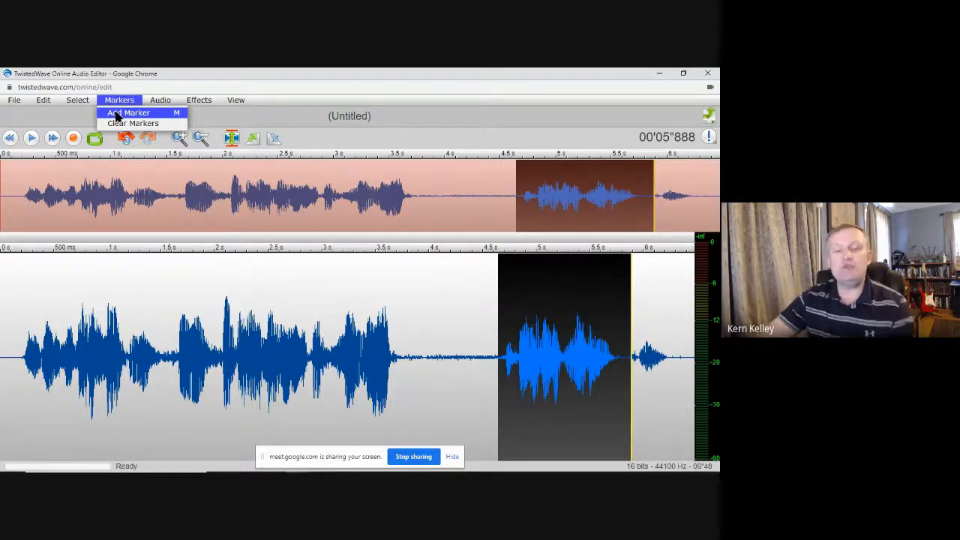
pyautogui.click(298, 363)
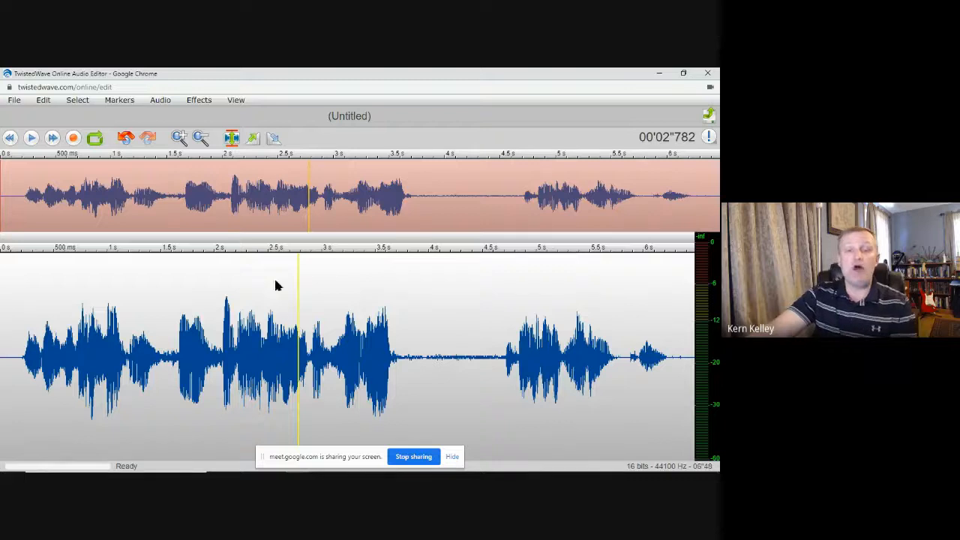
pyautogui.click(168, 102)
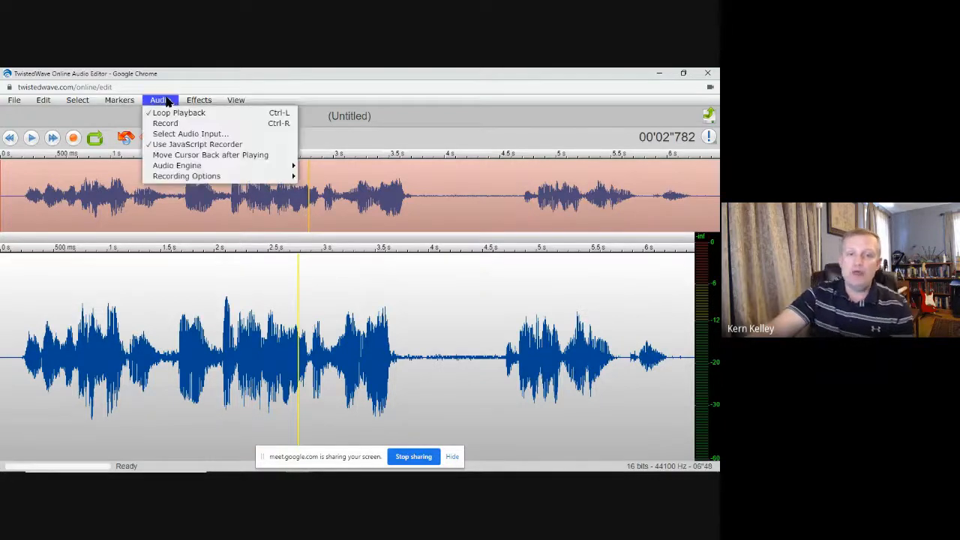
pyautogui.moveTo(198, 102)
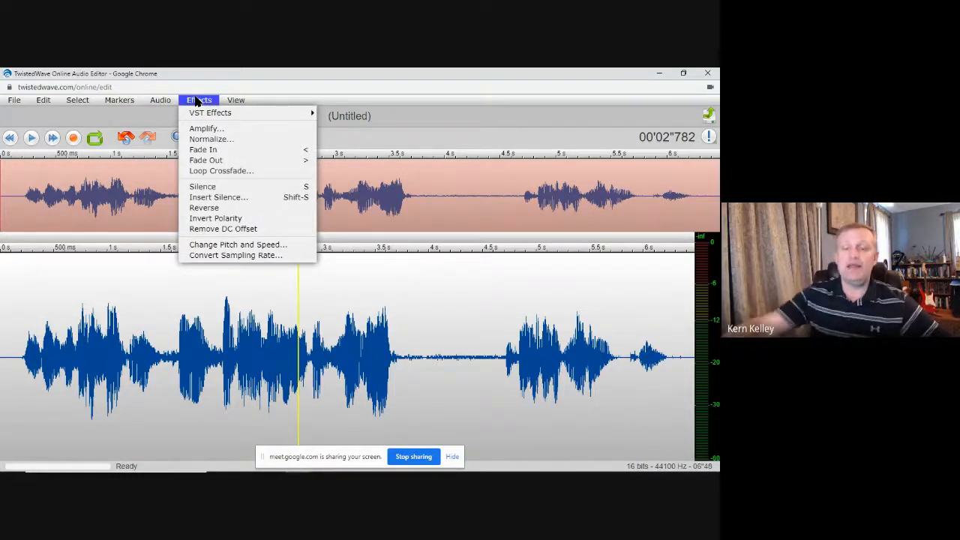
pyautogui.click(230, 342)
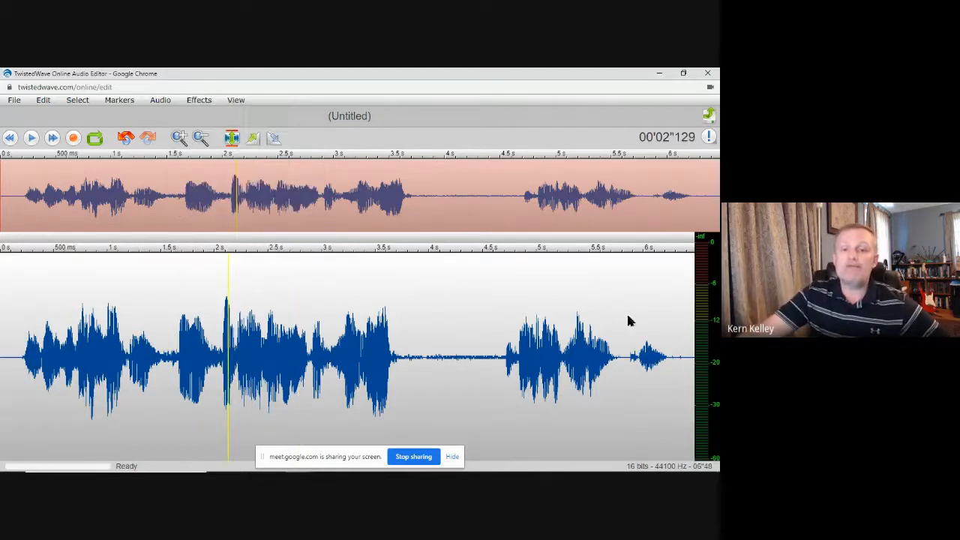
# Amplify the closing passage between about 4.5 and 6.4 seconds with a raised gain.
pyautogui.moveTo(685, 367); pyautogui.dragTo(479, 357)
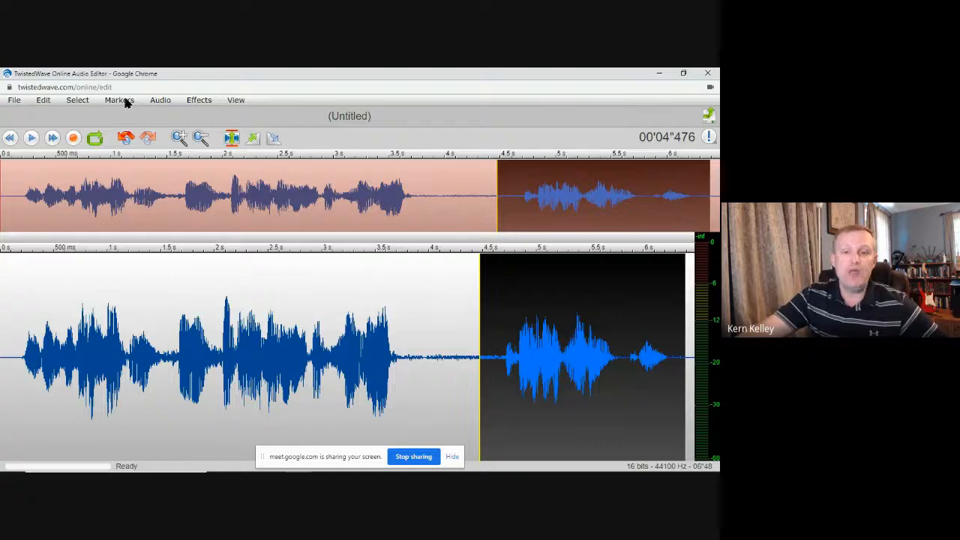
pyautogui.click(199, 99)
pyautogui.click(198, 100)
pyautogui.click(198, 100)
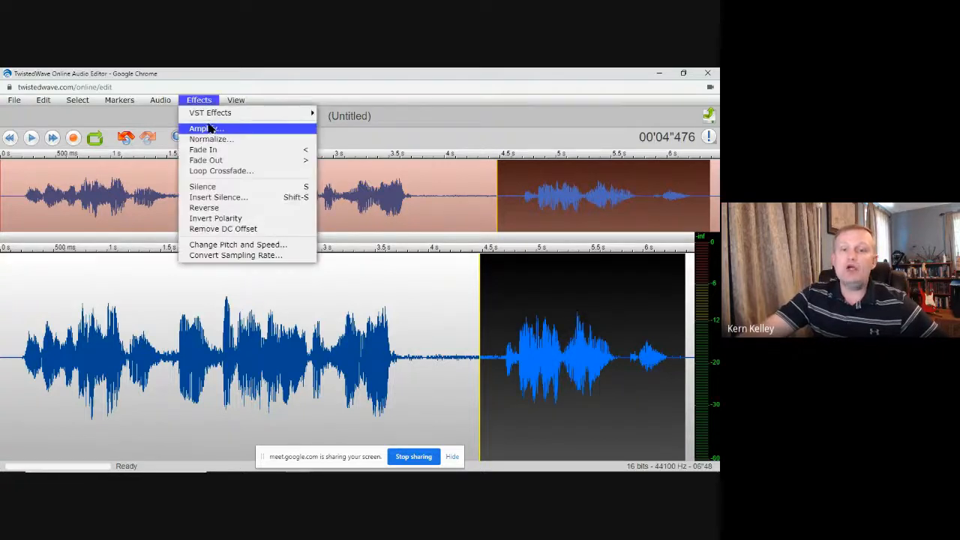
pyautogui.click(214, 131)
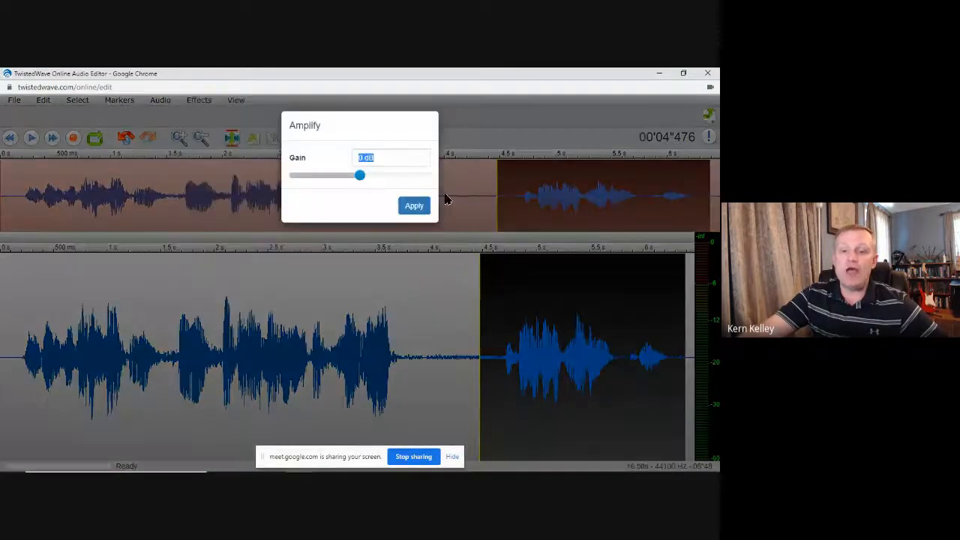
pyautogui.moveTo(360, 177); pyautogui.dragTo(378, 180)
pyautogui.click(411, 206)
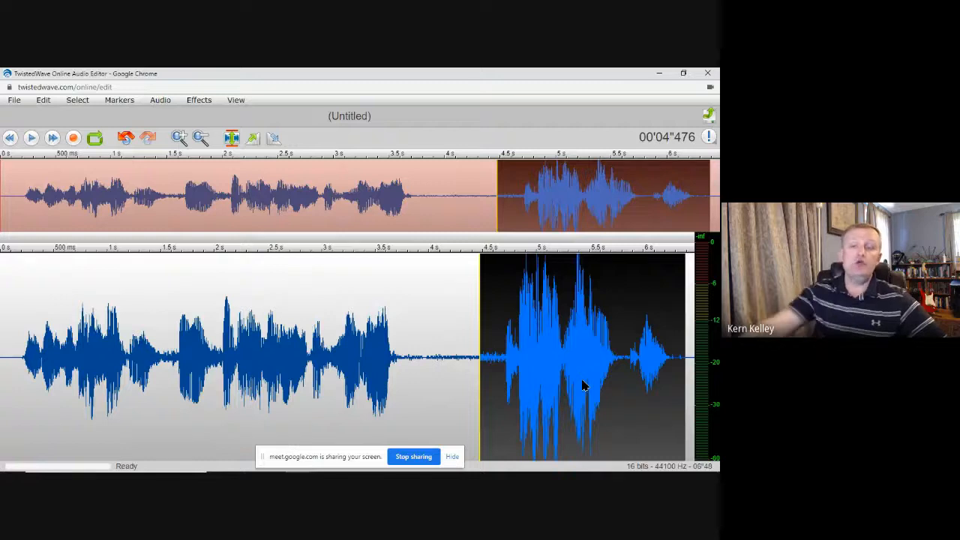
# Select the amplified speech between about 4.7 and 6.2 seconds, then undo the amplification and clear the selection.
pyautogui.click(472, 369)
pyautogui.moveTo(503, 368); pyautogui.dragTo(665, 369)
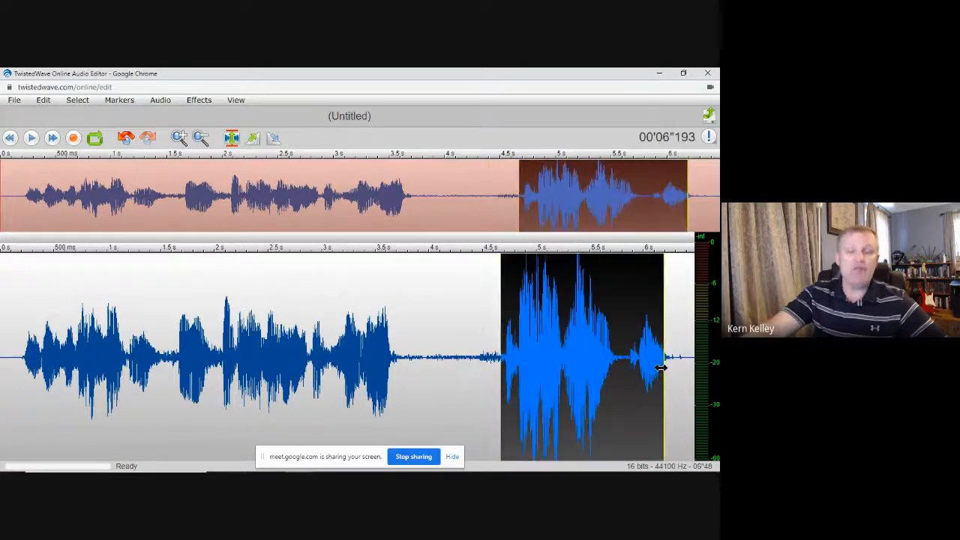
pyautogui.click(125, 137)
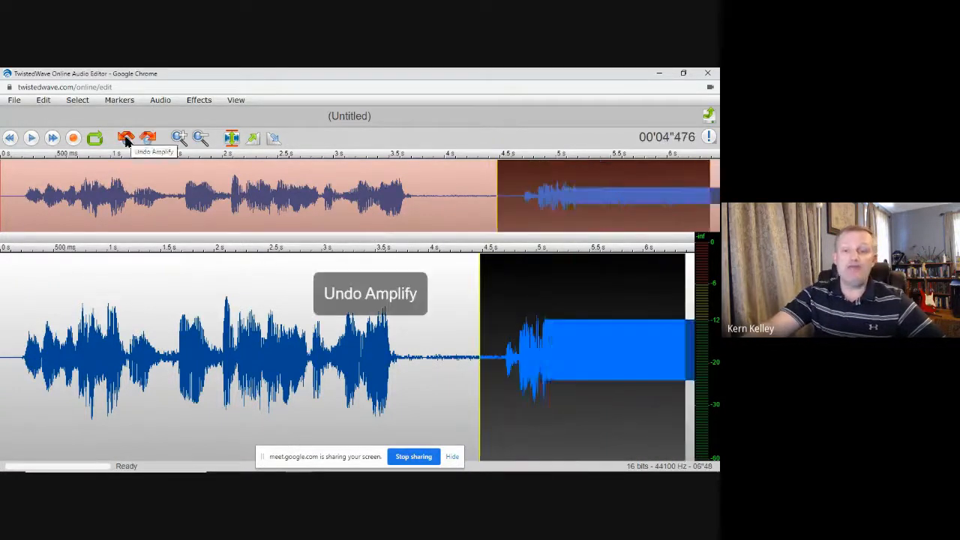
pyautogui.click(387, 357)
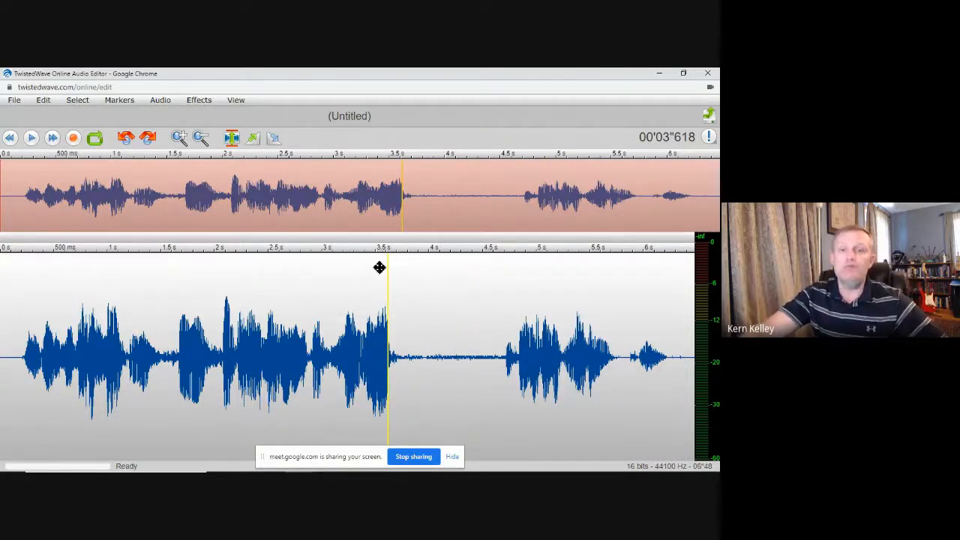
# Lower the pitch of about the first 3.9 seconds with Change Pitch and Speed, then play back part of the result.
pyautogui.moveTo(420, 364); pyautogui.dragTo(2, 360)
pyautogui.click(198, 100)
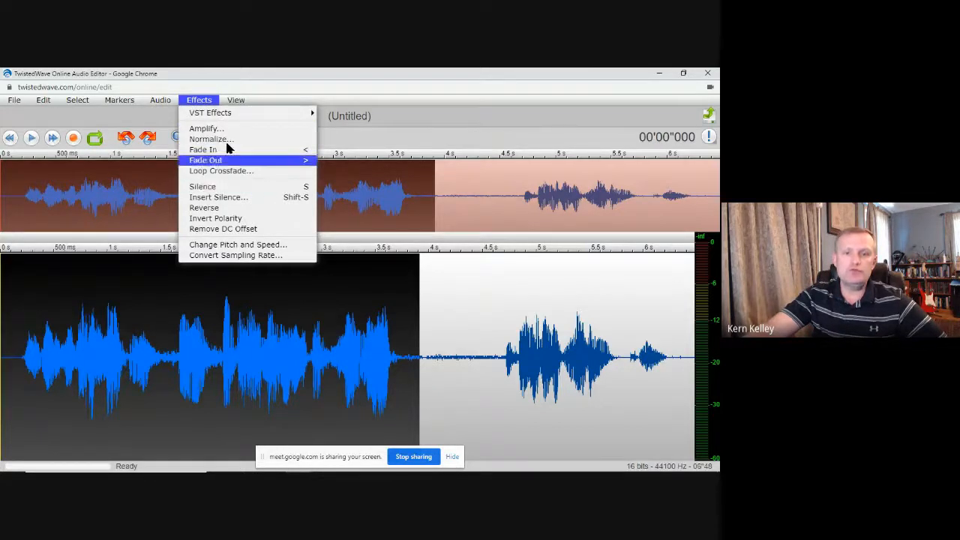
pyautogui.moveTo(260, 114)
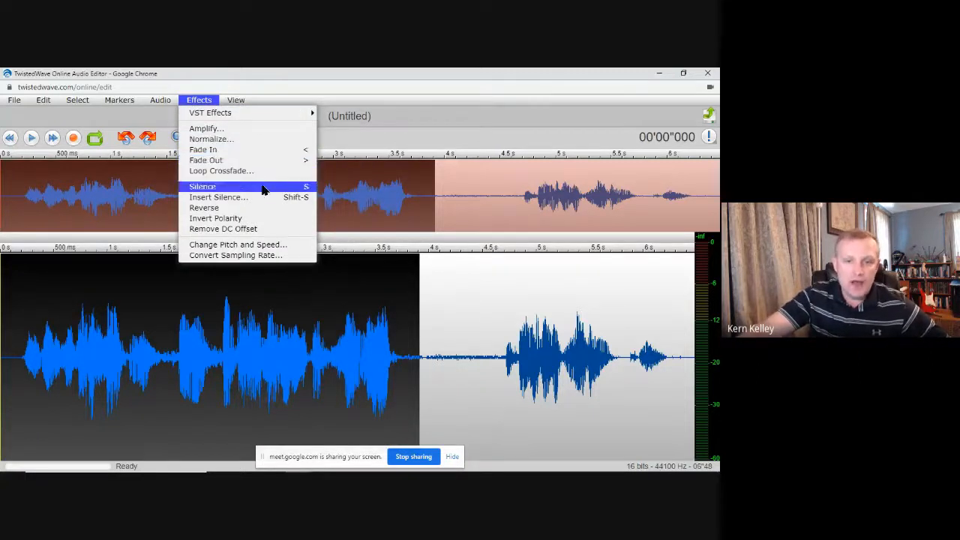
pyautogui.click(256, 248)
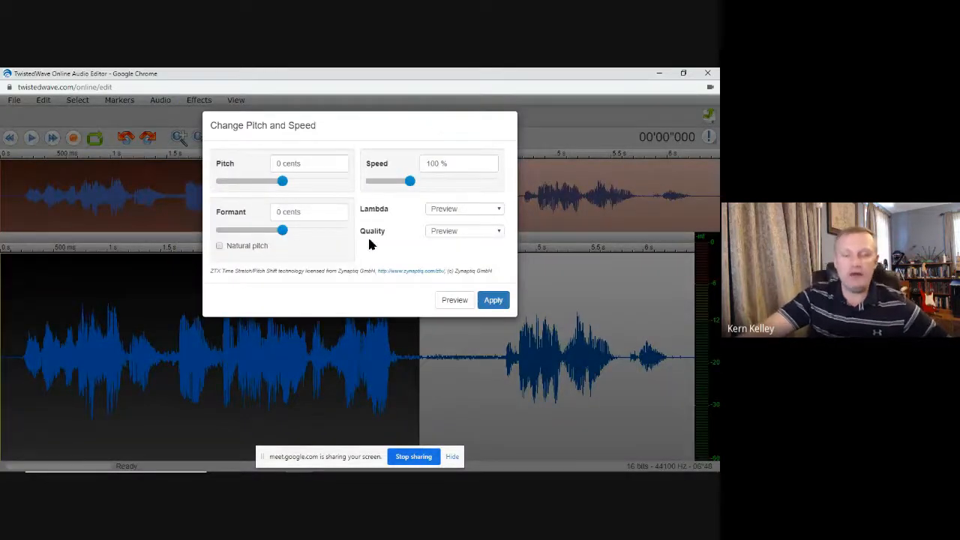
pyautogui.moveTo(283, 183); pyautogui.dragTo(252, 187)
pyautogui.click(493, 300)
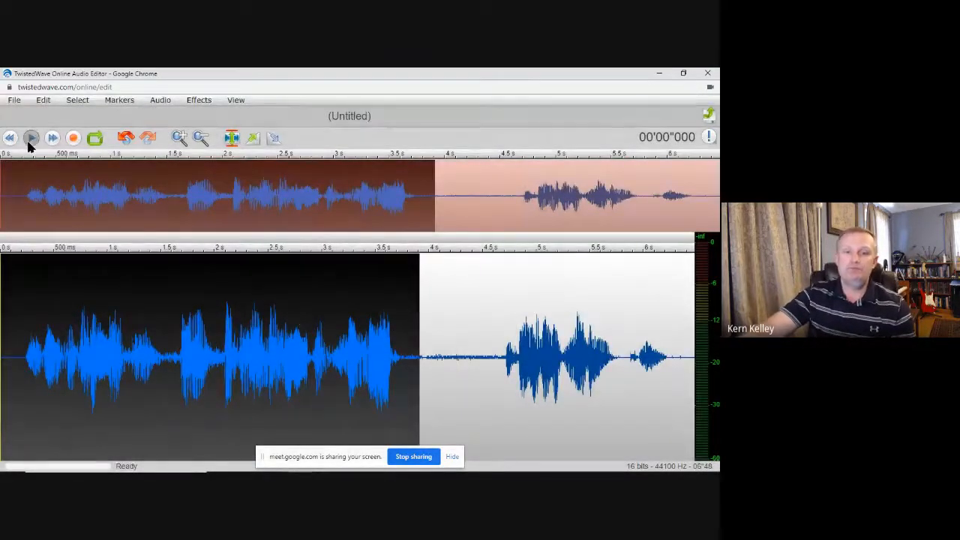
pyautogui.click(30, 138)
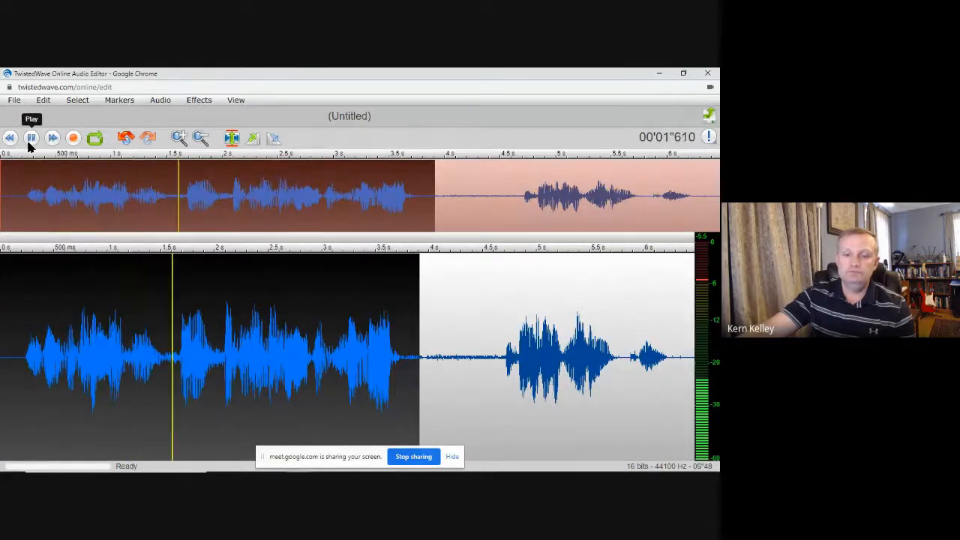
pyautogui.click(32, 140)
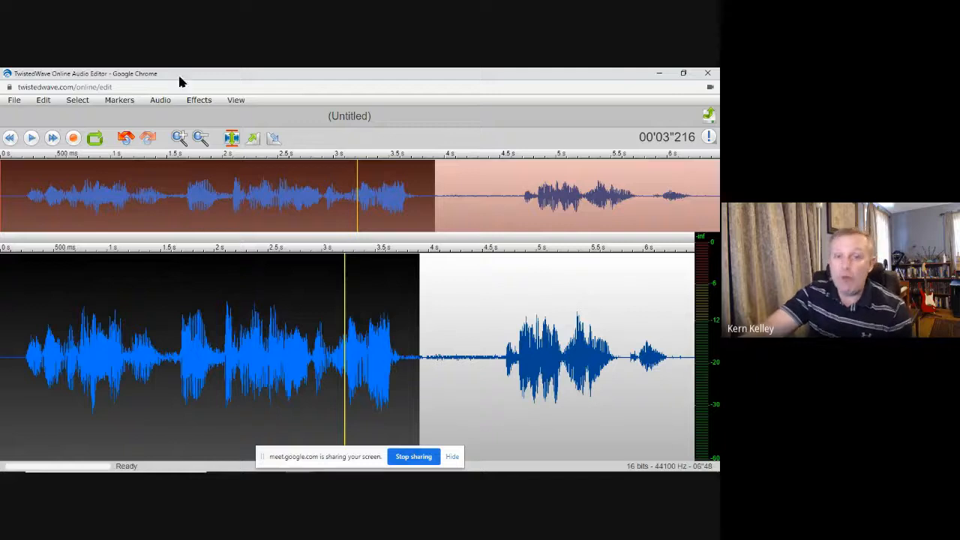
# Reverse the selected opening passage of about 3.9 seconds and play it back.
pyautogui.click(194, 101)
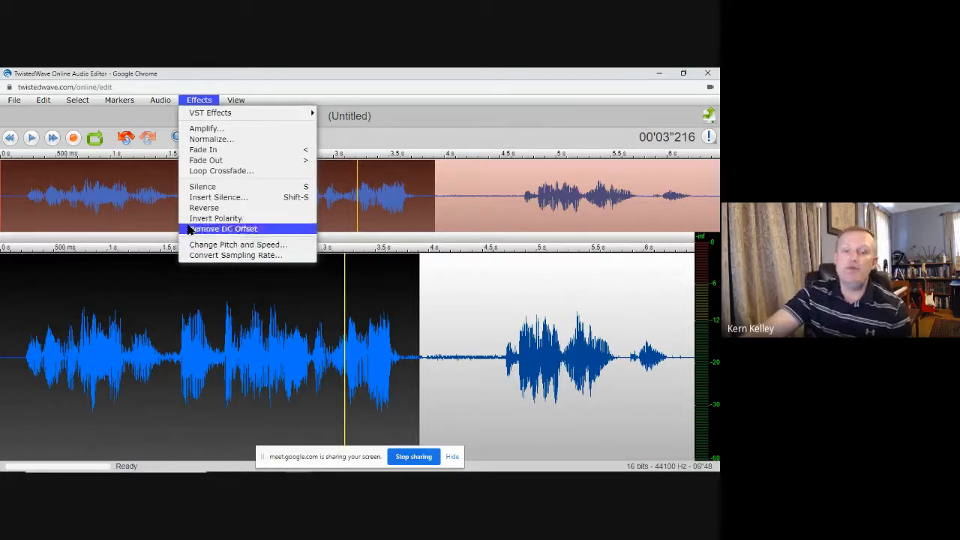
pyautogui.click(251, 211)
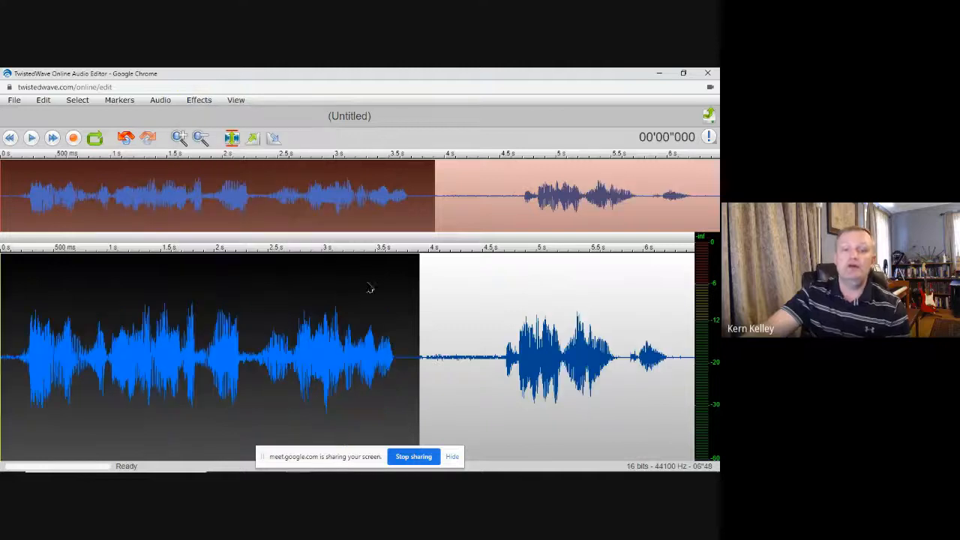
pyautogui.click(32, 140)
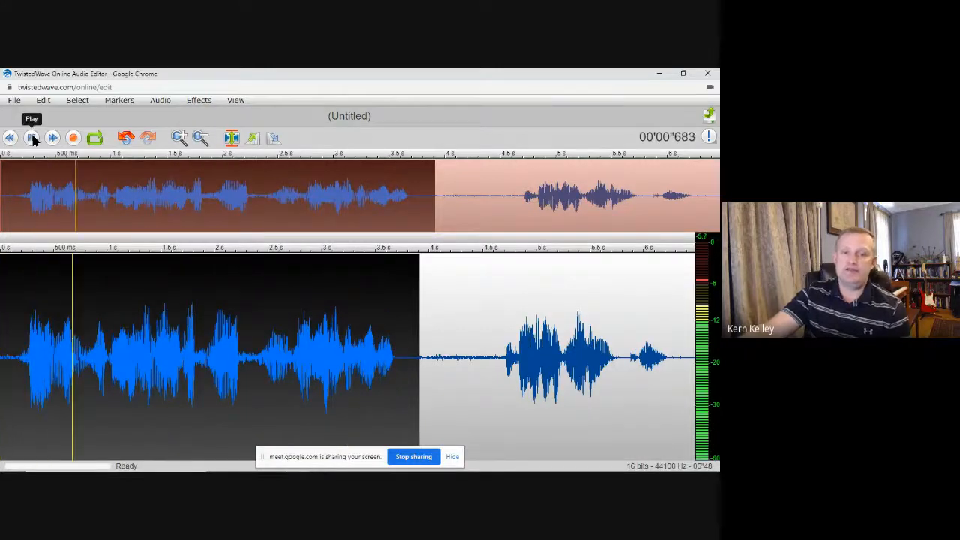
# Stop playback, undo the reverse and the pitch change on the opening passage, and clear the selection.
pyautogui.click(32, 138)
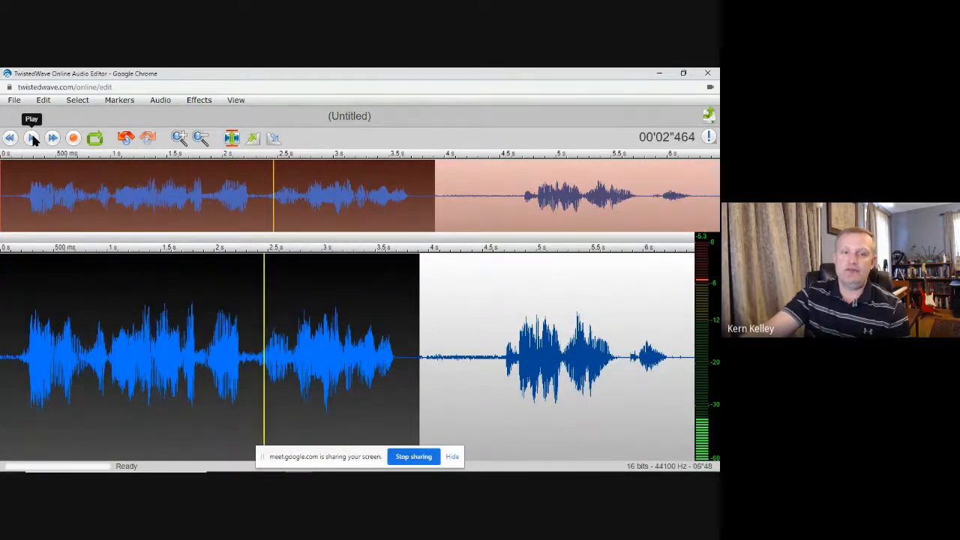
pyautogui.click(125, 138)
pyautogui.click(125, 138)
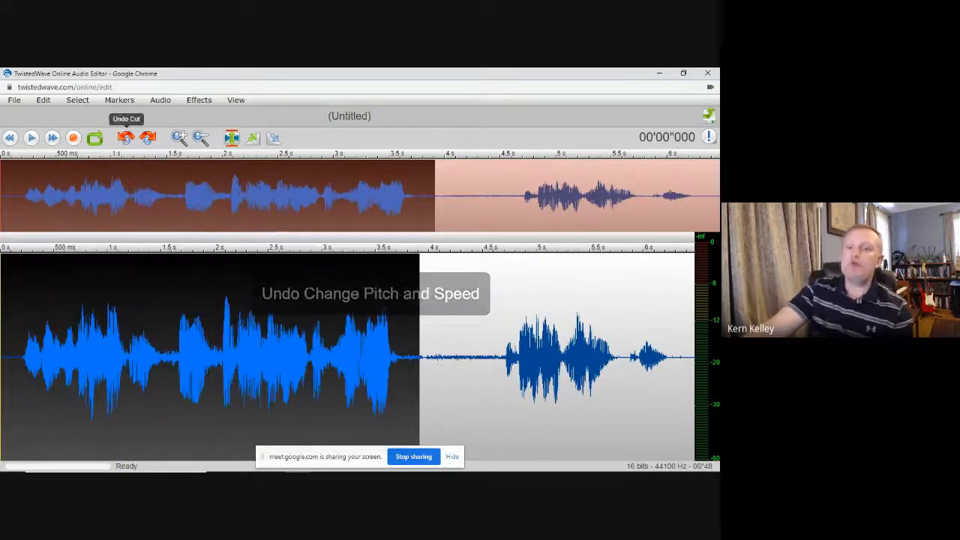
pyautogui.click(499, 377)
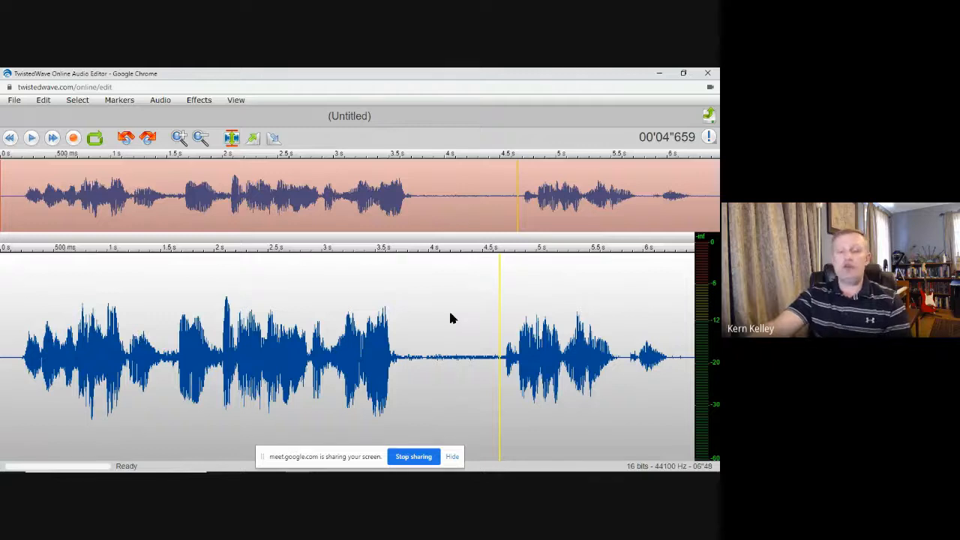
pyautogui.click(456, 387)
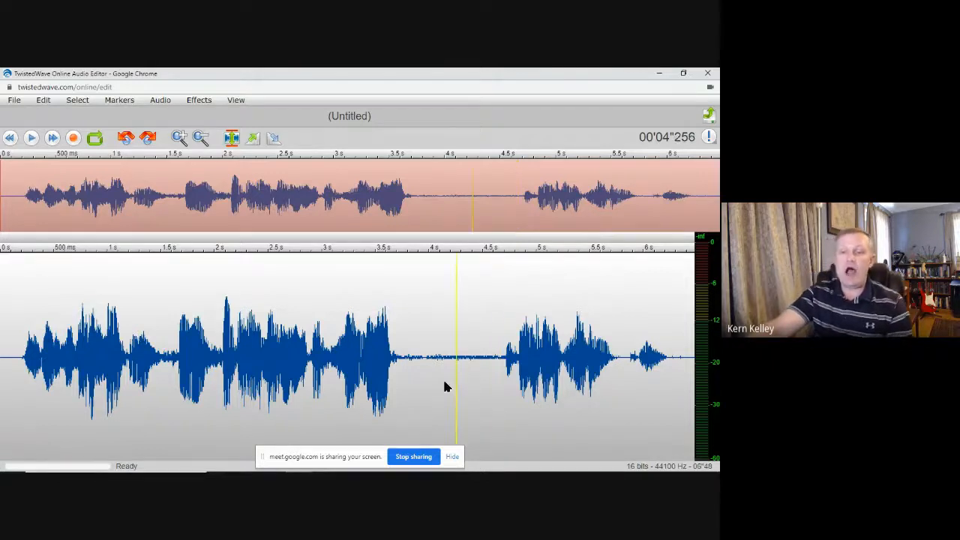
# Select the speech between about 4.6 and 5.3 seconds, then select the whole recording and clear the selection.
pyautogui.moveTo(497, 368); pyautogui.dragTo(566, 373)
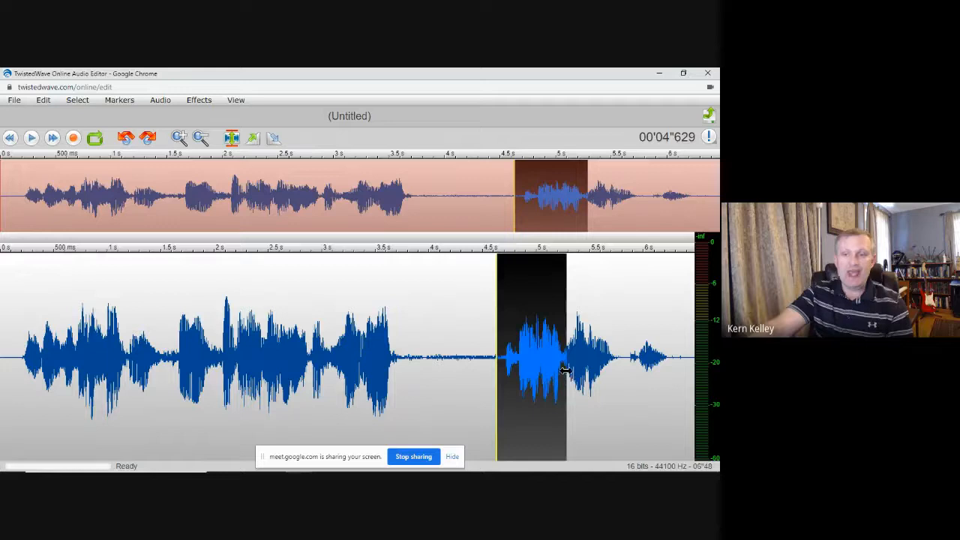
pyautogui.click(43, 99)
pyautogui.click(52, 142)
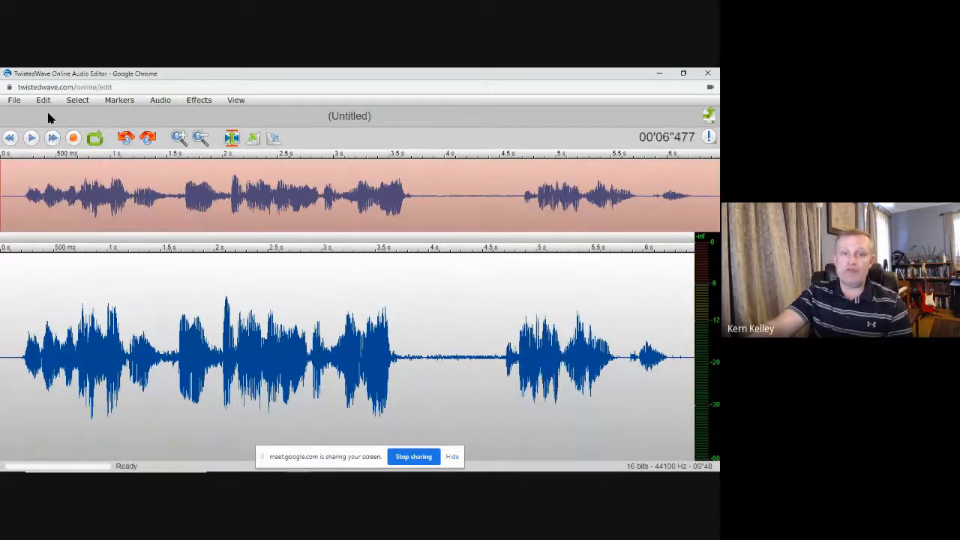
pyautogui.click(79, 103)
pyautogui.click(77, 112)
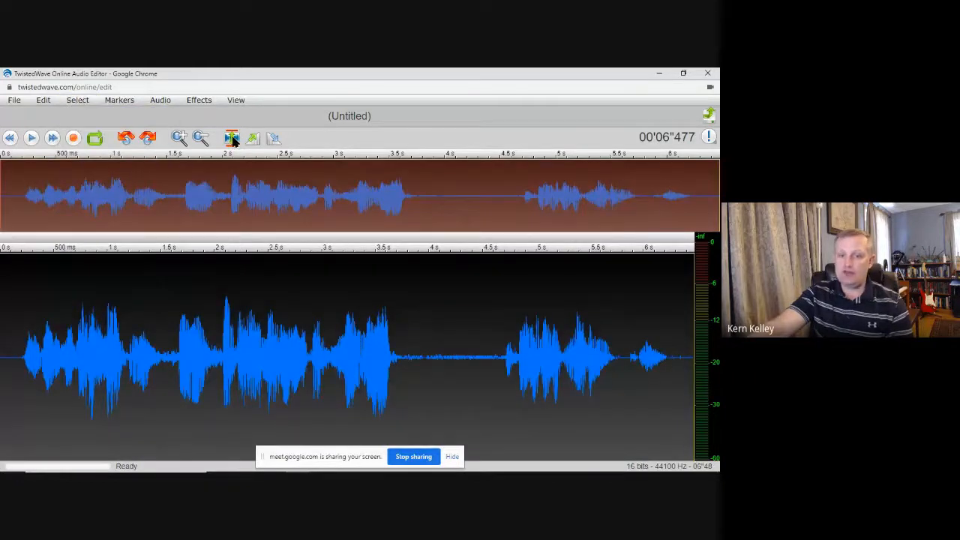
pyautogui.click(445, 367)
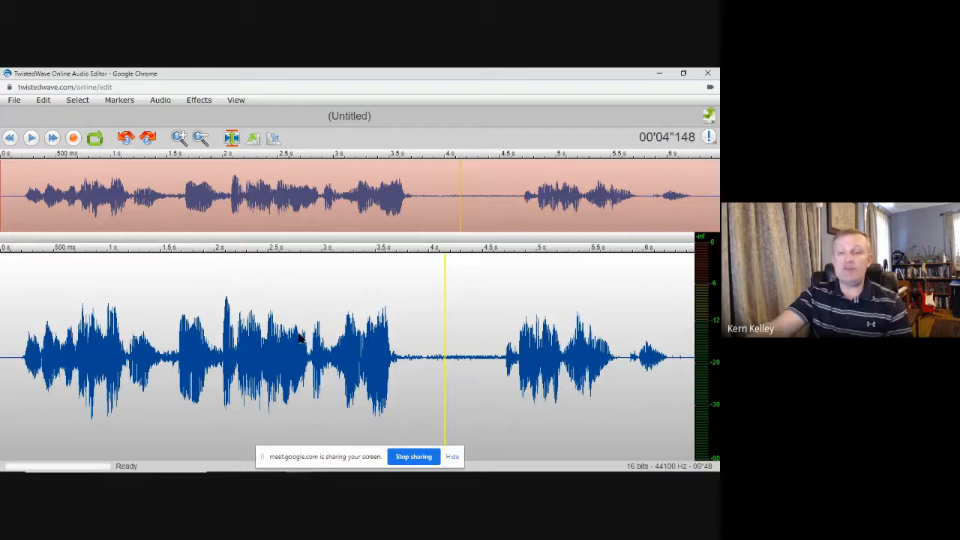
# Set up a Google Drive export of the recording as MP3 Audio with the title Welcome.
pyautogui.click(14, 100)
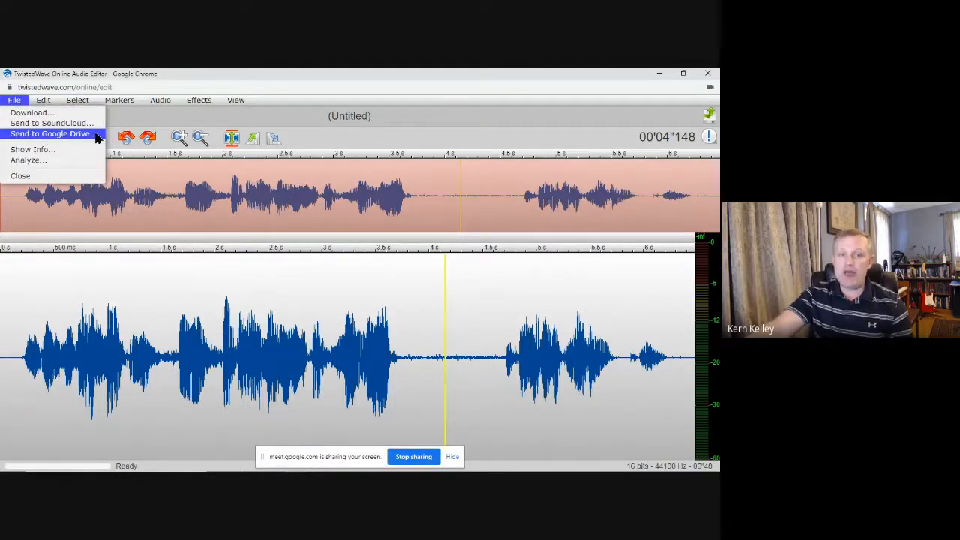
pyautogui.click(45, 136)
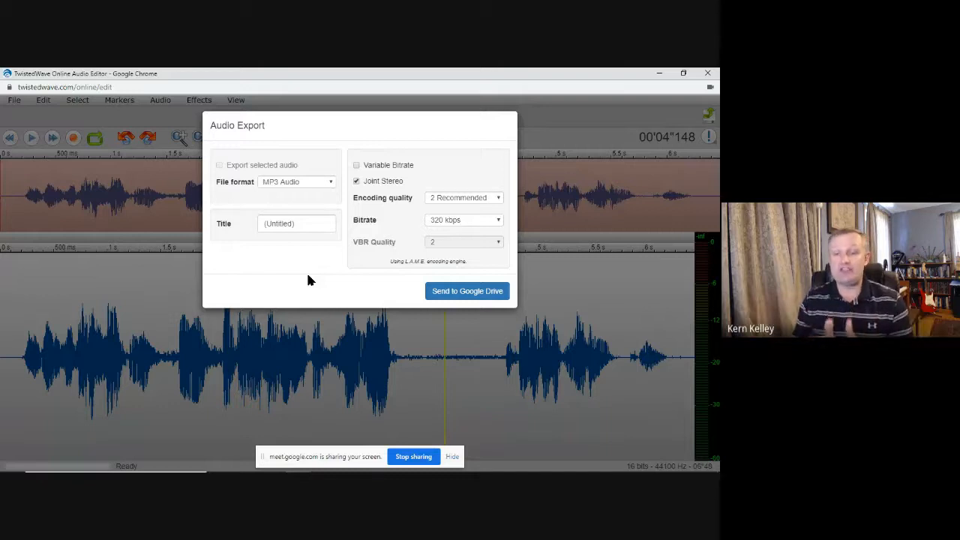
pyautogui.click(330, 183)
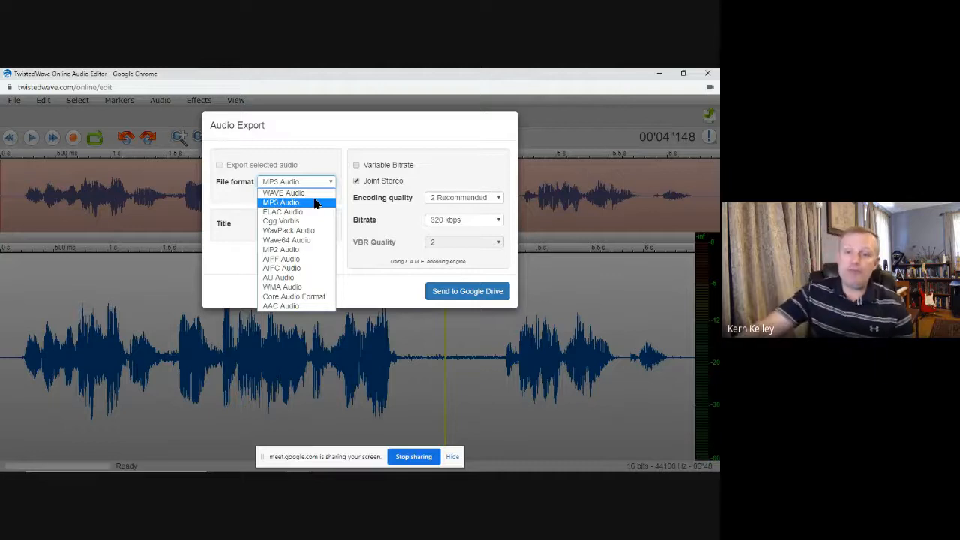
pyautogui.click(301, 203)
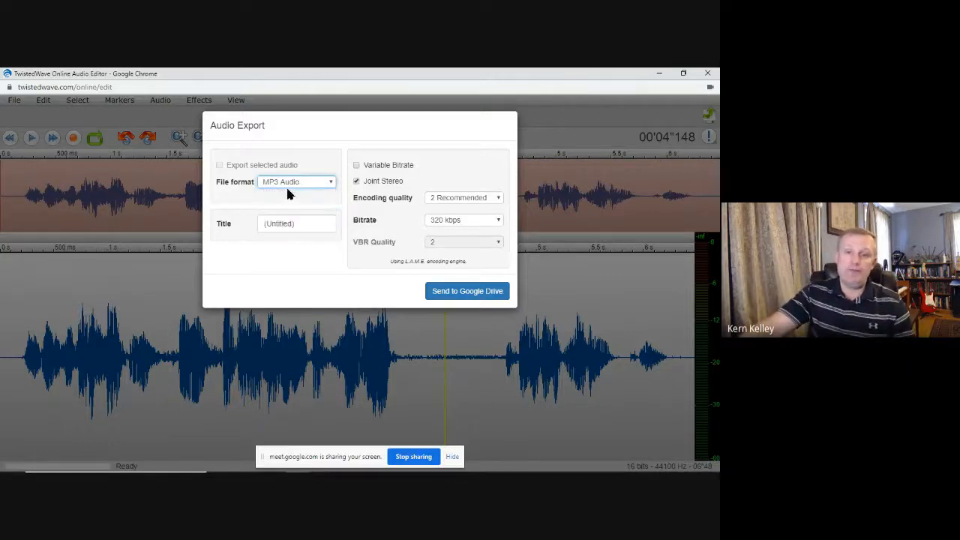
pyautogui.click(330, 180)
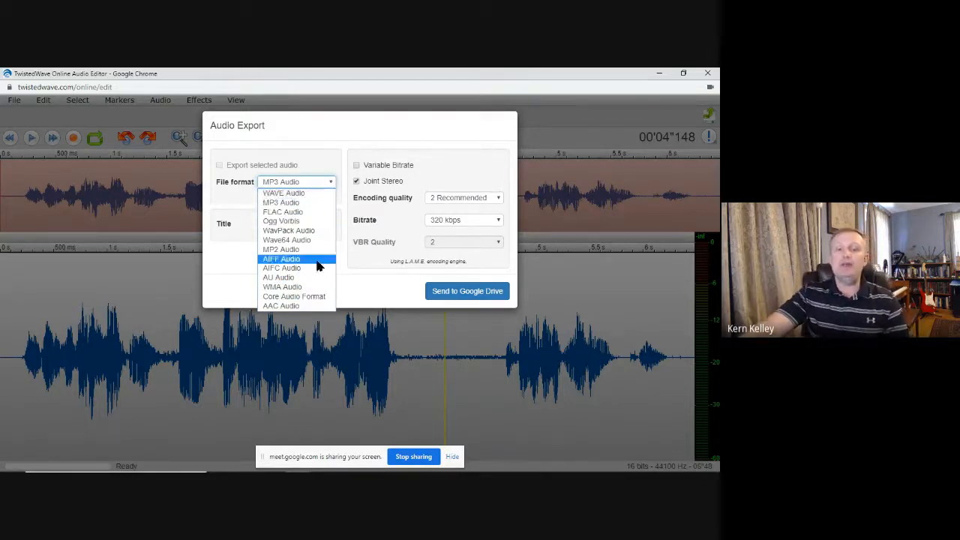
pyautogui.click(341, 204)
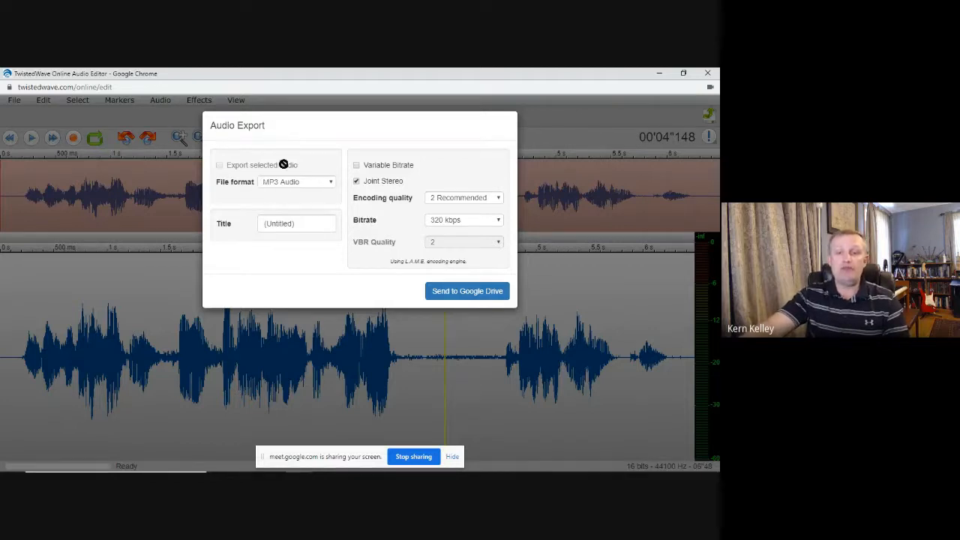
pyautogui.moveTo(317, 222); pyautogui.dragTo(214, 218)
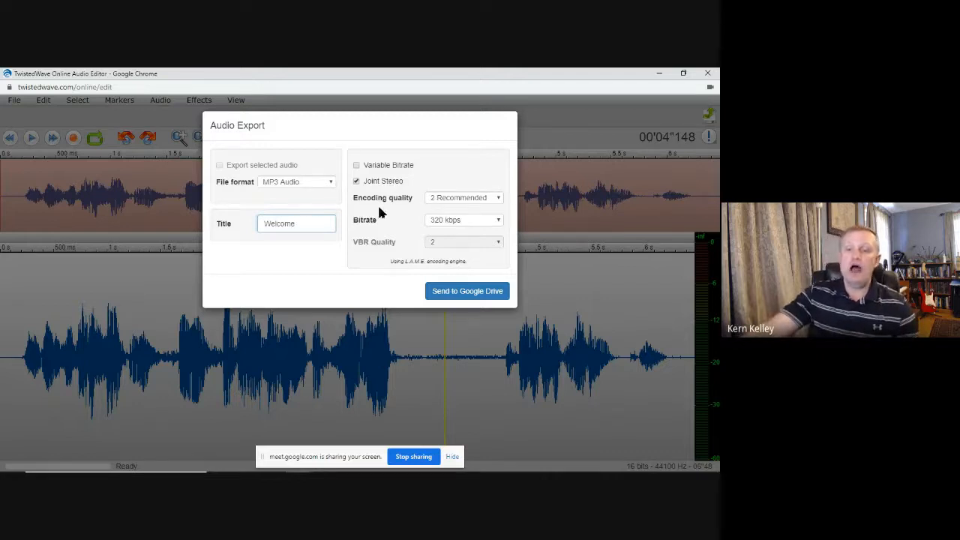
# Send the export to Google Drive, choosing the school account and allowing TwistedWave Online to access it.
pyautogui.click(463, 298)
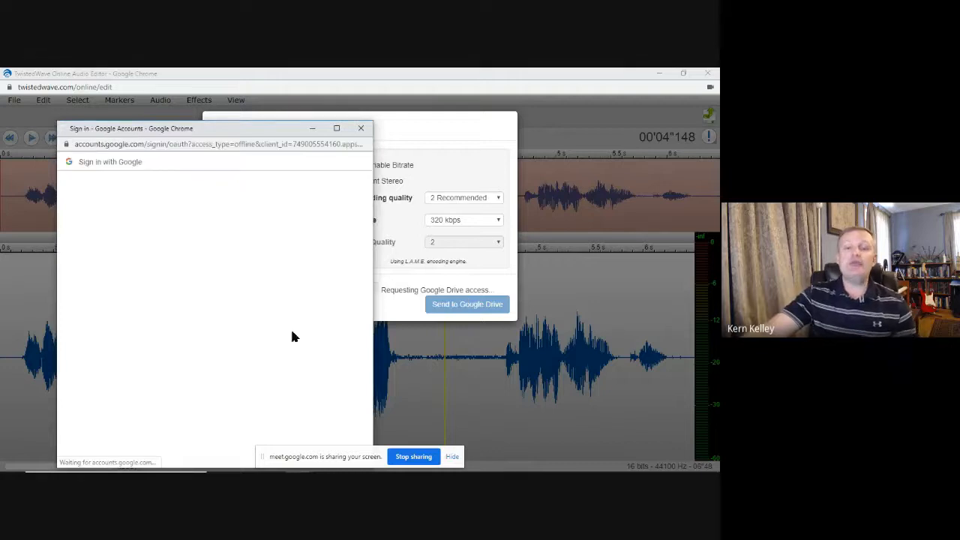
pyautogui.moveTo(232, 132); pyautogui.dragTo(245, 118)
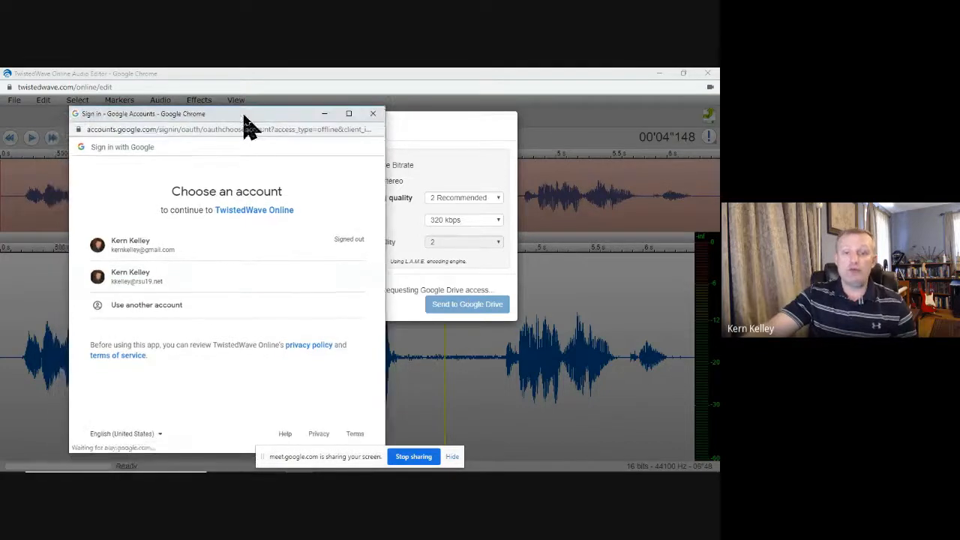
pyautogui.click(139, 279)
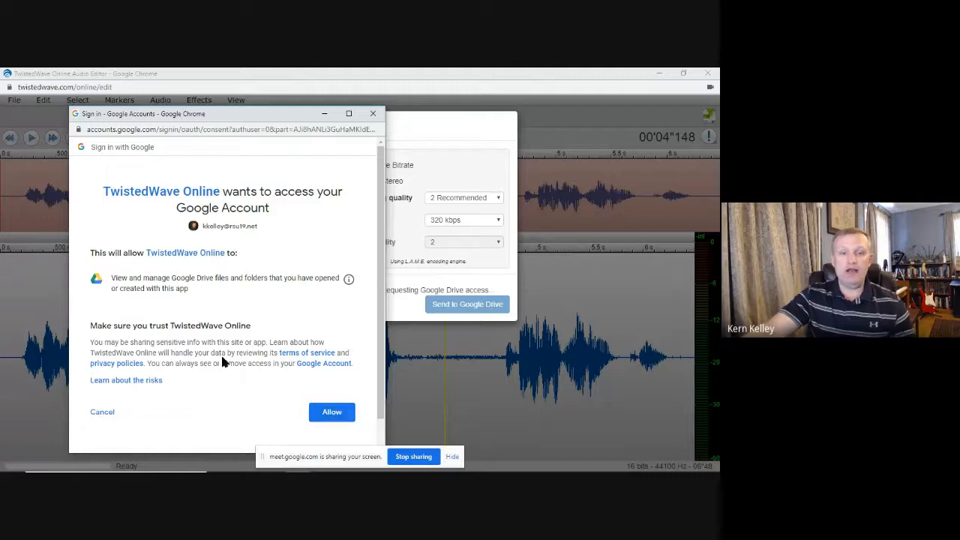
pyautogui.click(334, 415)
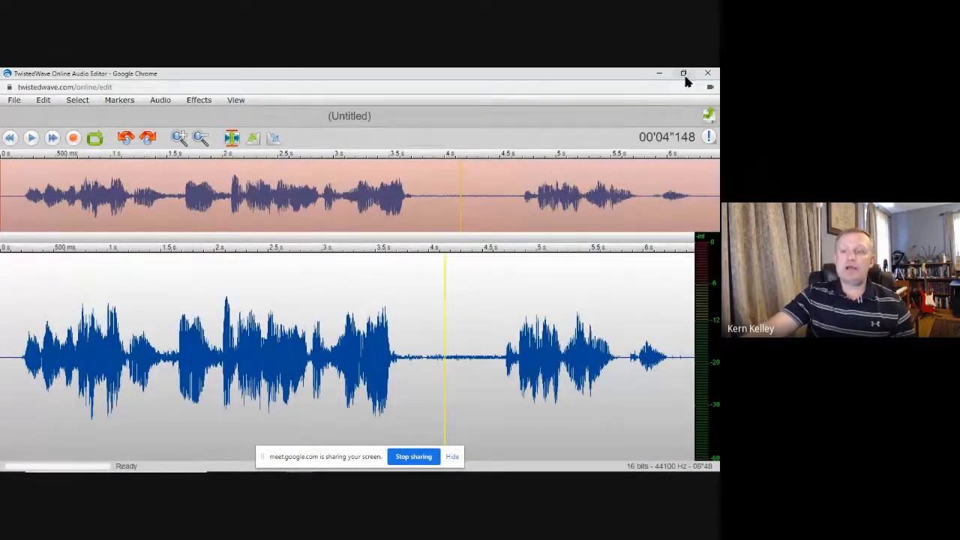
# Reduce the audio editor window, move it lower, and switch to the STEAM Powered PD folder in Google Drive.
pyautogui.click(683, 74)
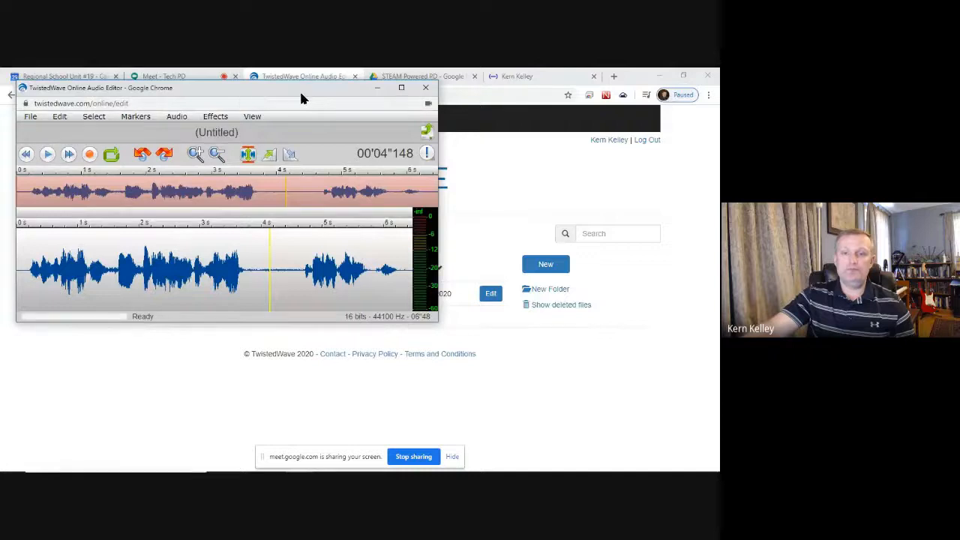
pyautogui.moveTo(299, 90); pyautogui.dragTo(358, 216)
pyautogui.click(420, 76)
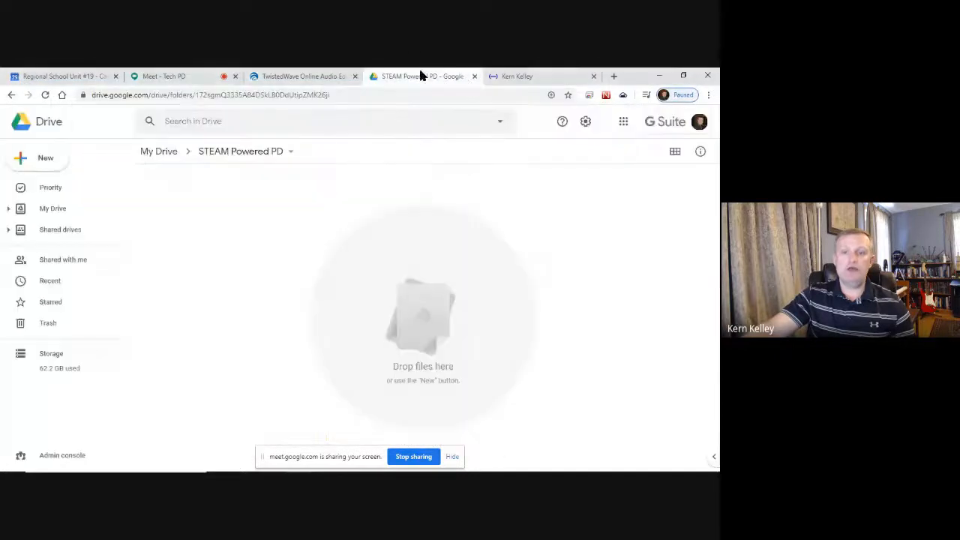
# Return to the TwistedWave document list and examine the untitled recording and the recording time allowance.
pyautogui.click(351, 74)
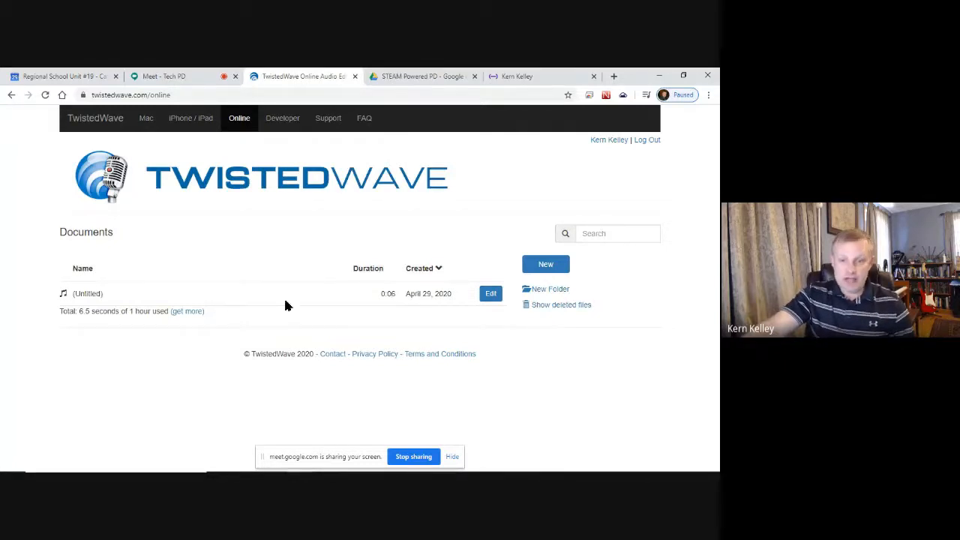
pyautogui.click(82, 294)
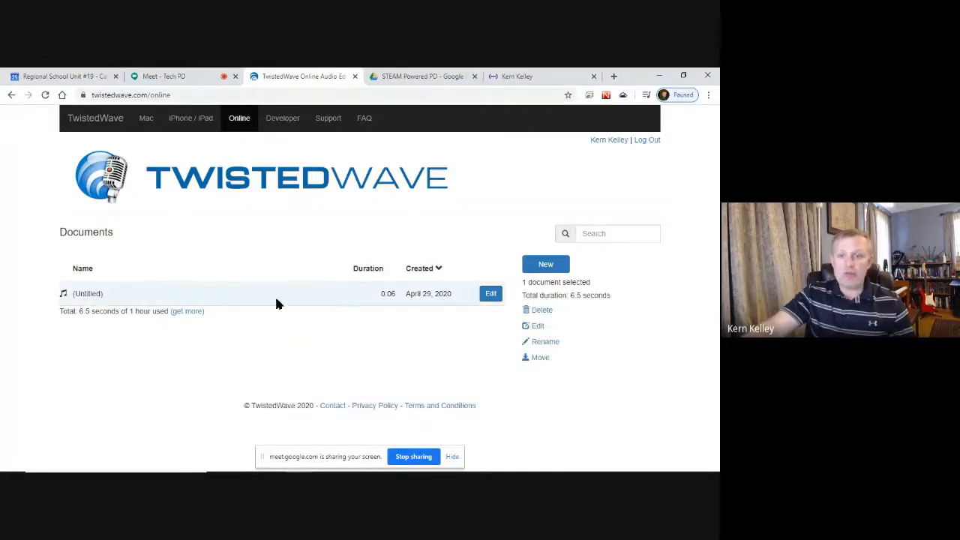
pyautogui.click(197, 295)
pyautogui.click(158, 295)
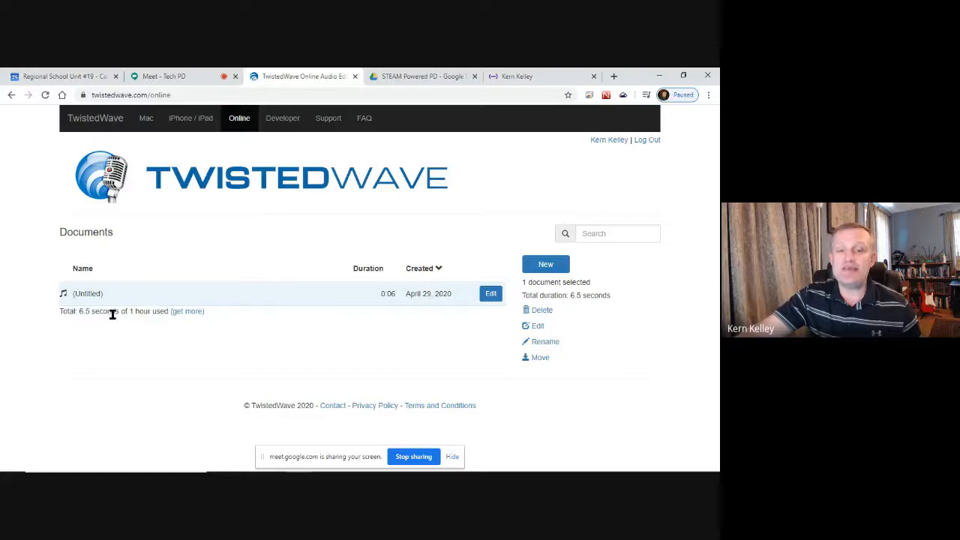
pyautogui.moveTo(111, 311); pyautogui.dragTo(159, 312)
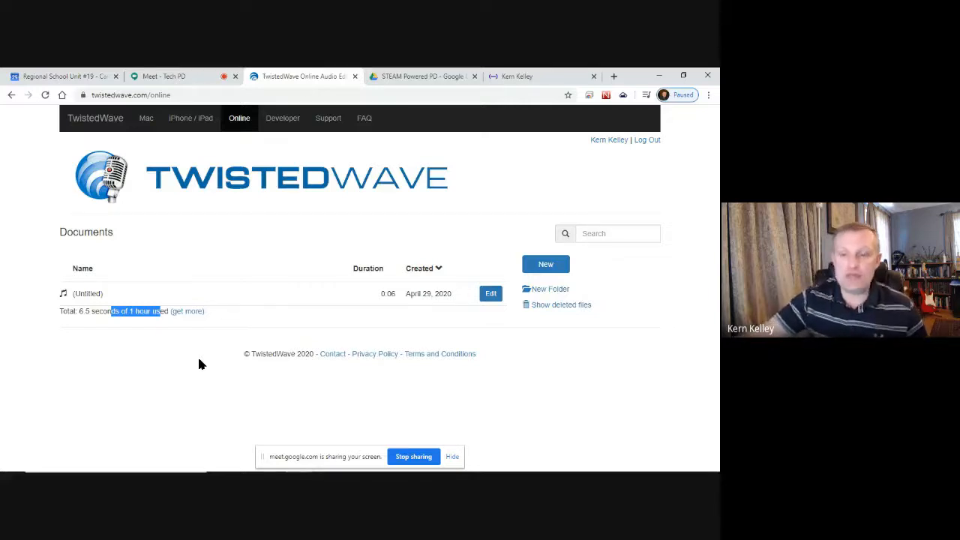
pyautogui.click(273, 291)
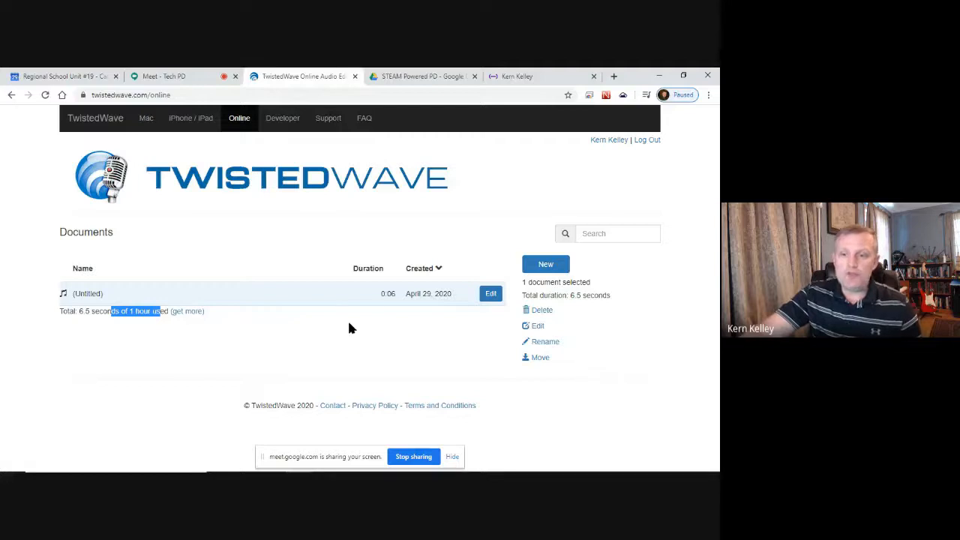
# Switch to Google Drive and select Welcome.mp3 among the recent files.
pyautogui.click(409, 76)
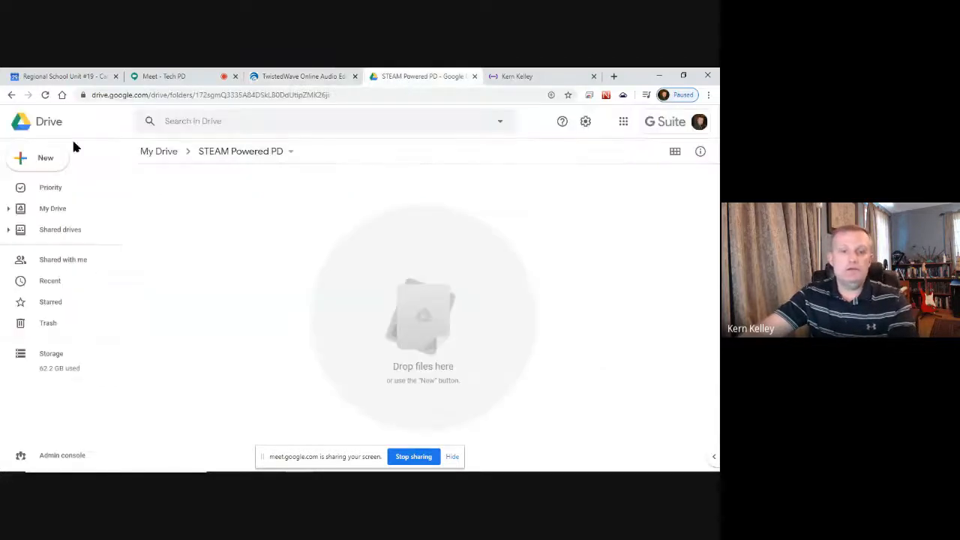
pyautogui.click(60, 210)
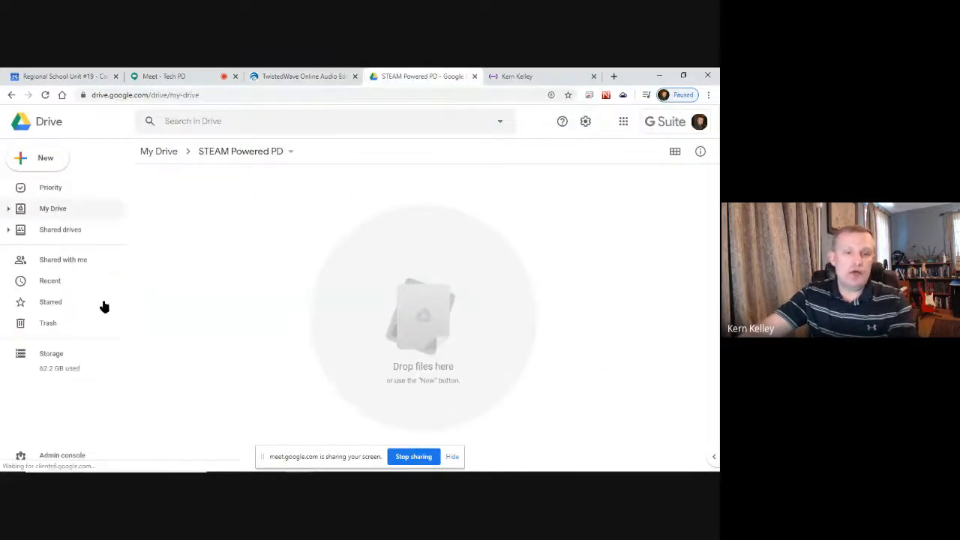
pyautogui.click(56, 281)
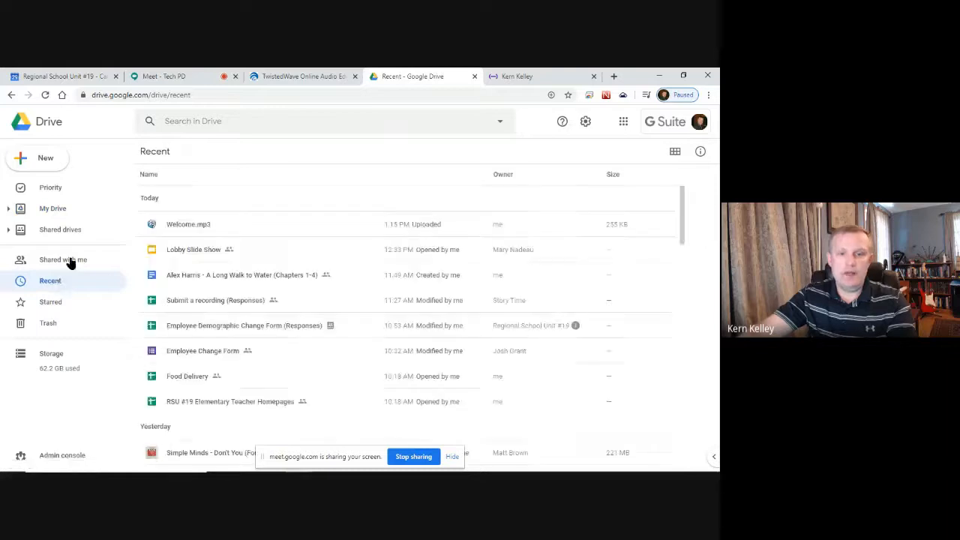
pyautogui.click(193, 226)
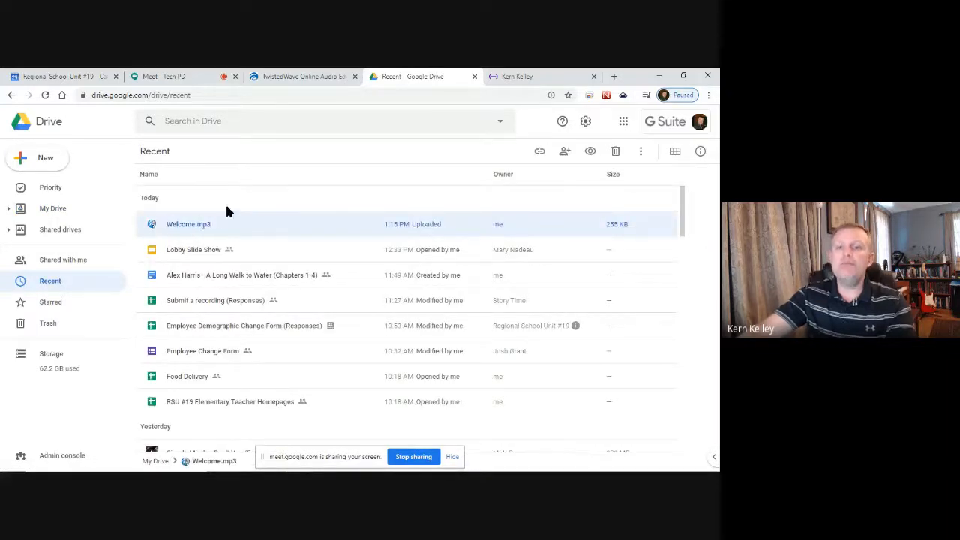
# Open Welcome.mp3 in the preview, play part of it, and download the file.
pyautogui.doubleClick(191, 231)
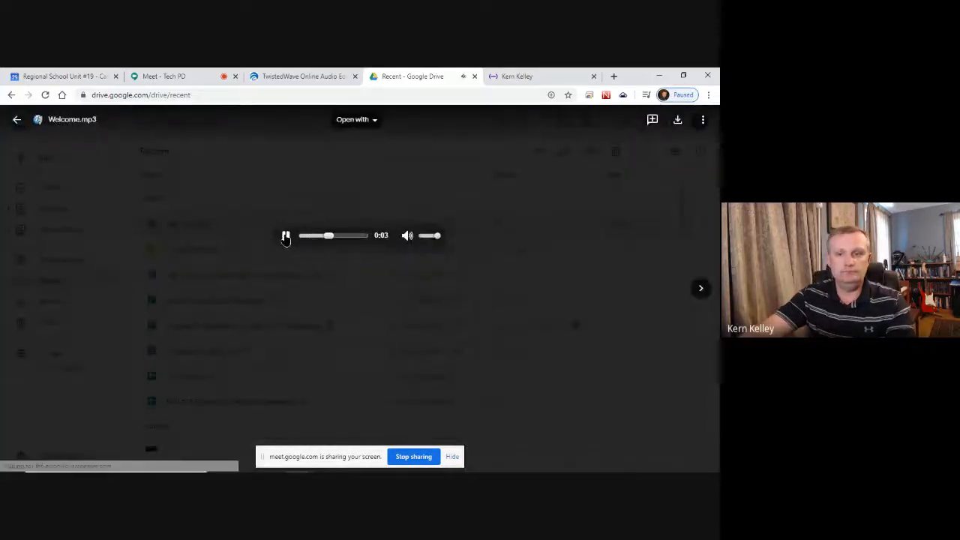
pyautogui.click(285, 237)
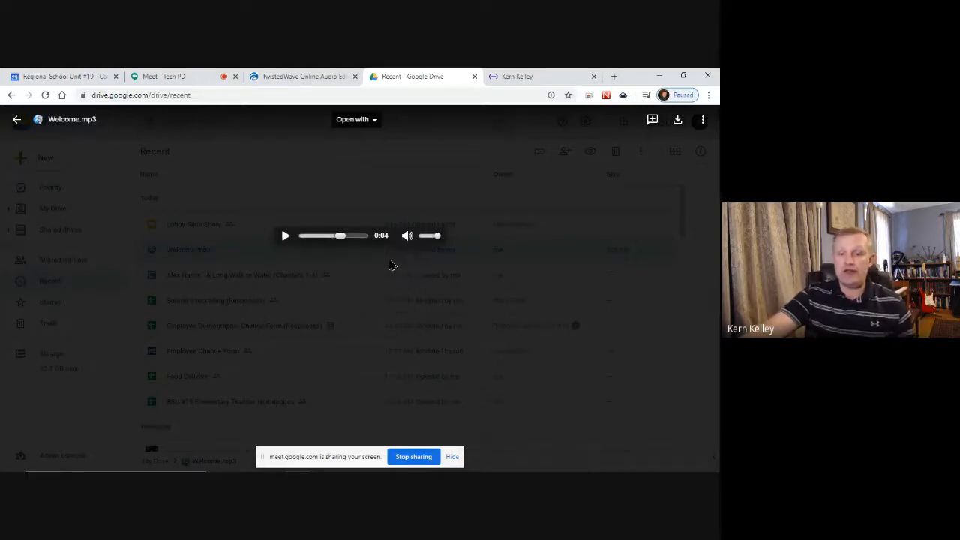
pyautogui.click(678, 121)
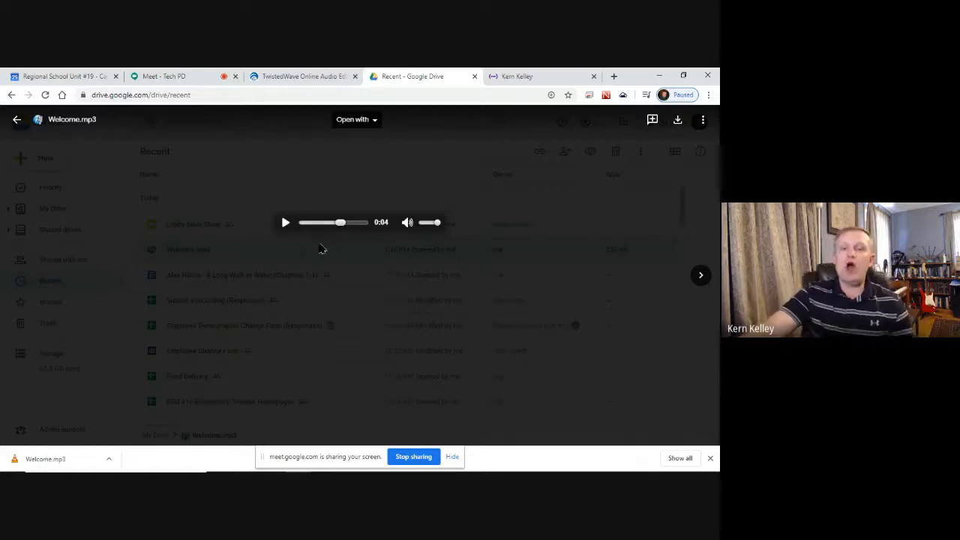
# Close the audio preview and create a blank Google Slides presentation.
pyautogui.click(17, 119)
pyautogui.click(36, 153)
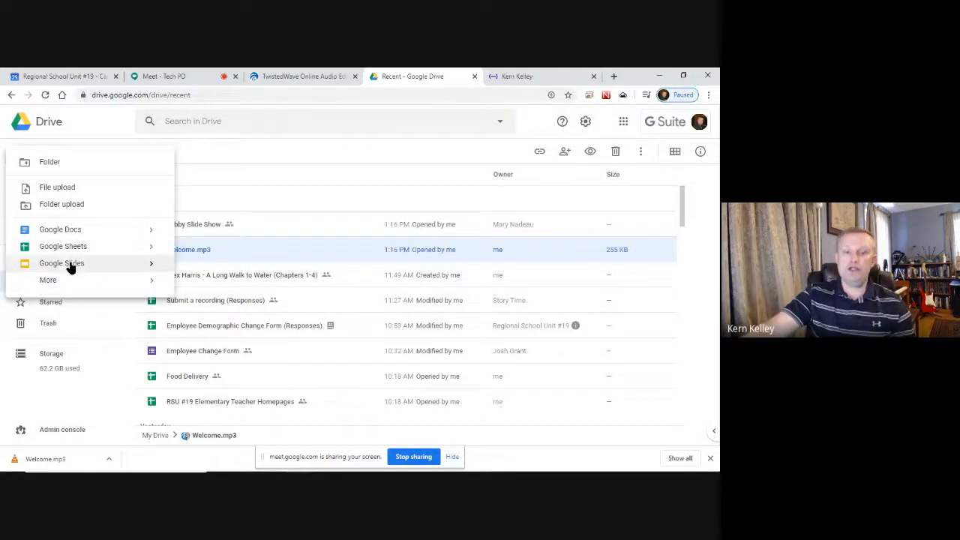
pyautogui.click(70, 264)
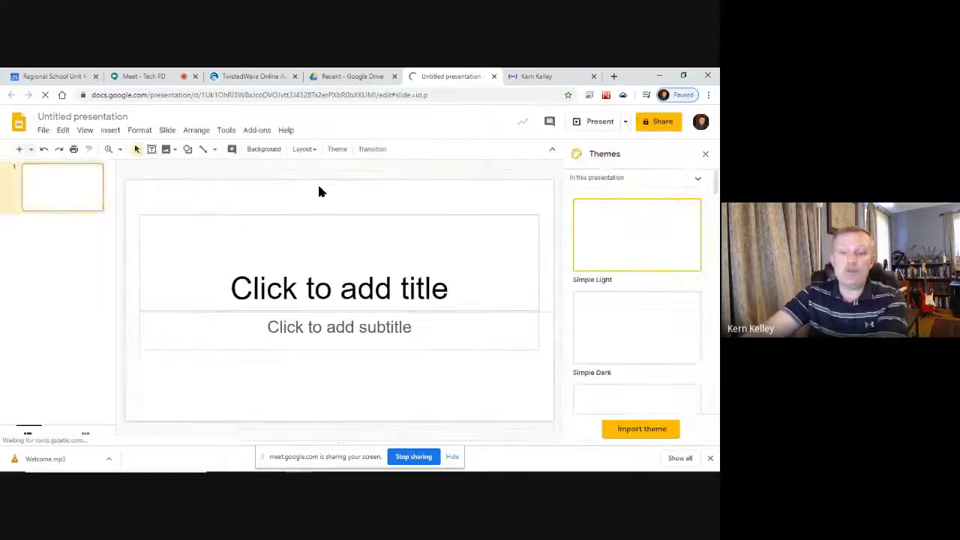
# Delete the title and subtitle placeholders from the first slide and dismiss the theme choices.
pyautogui.moveTo(319, 192); pyautogui.dragTo(334, 332)
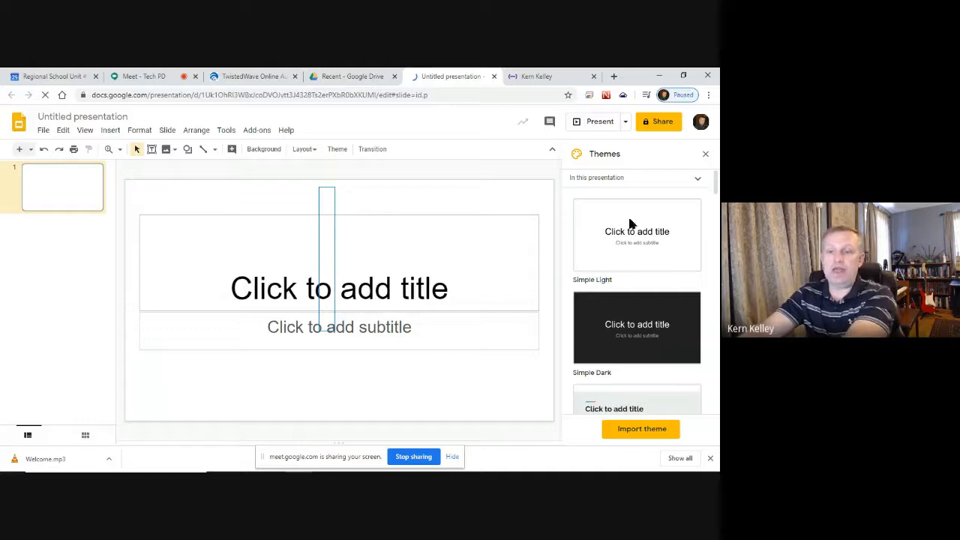
pyautogui.press('Delete')
pyautogui.click(705, 153)
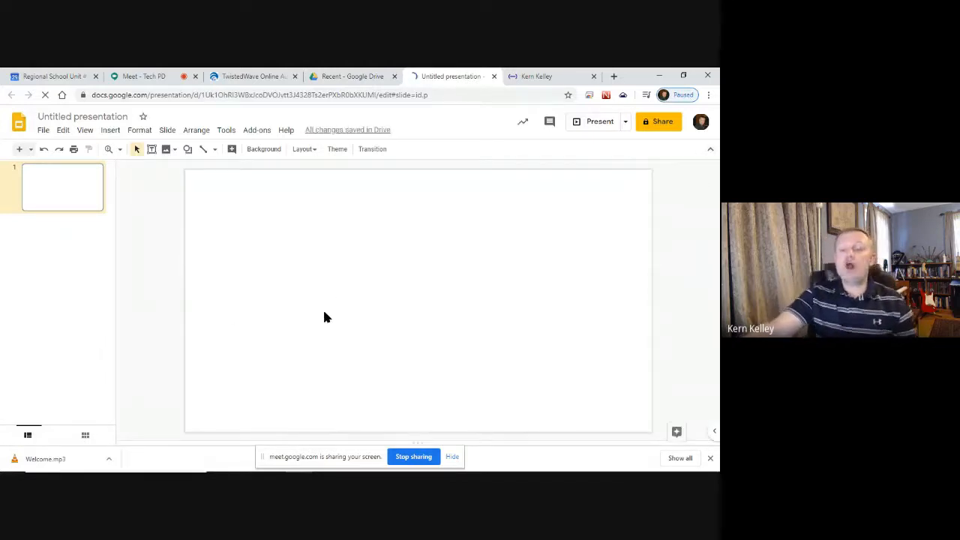
# Revisit the Google Drive export option in TwistedWave and Welcome.mp3 in Drive, and return to the untitled presentation.
pyautogui.click(232, 75)
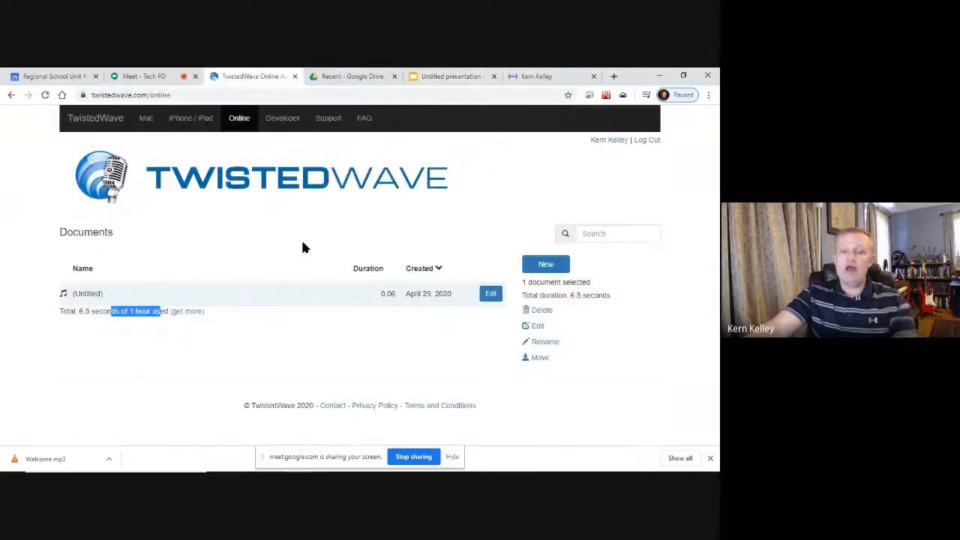
pyautogui.hotkey('alt', 'Tab')
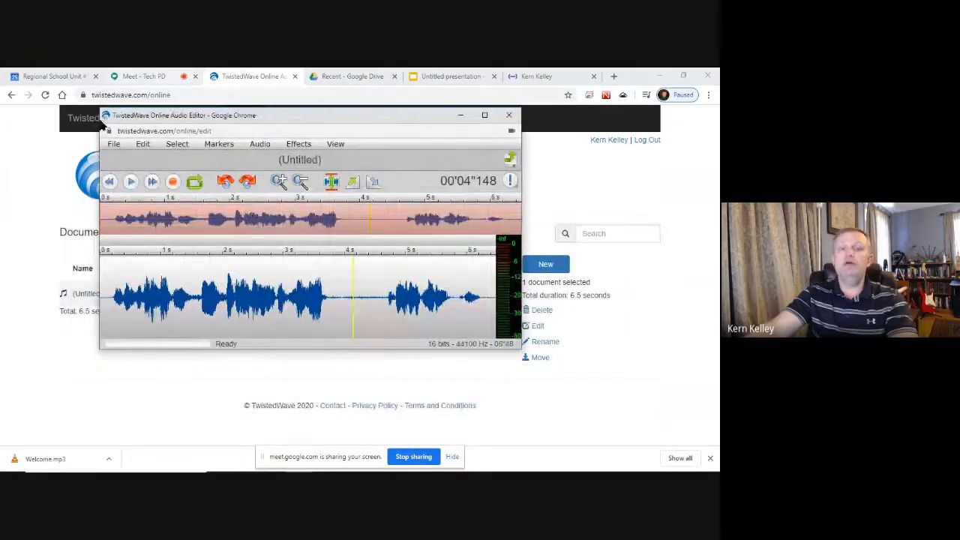
pyautogui.click(113, 145)
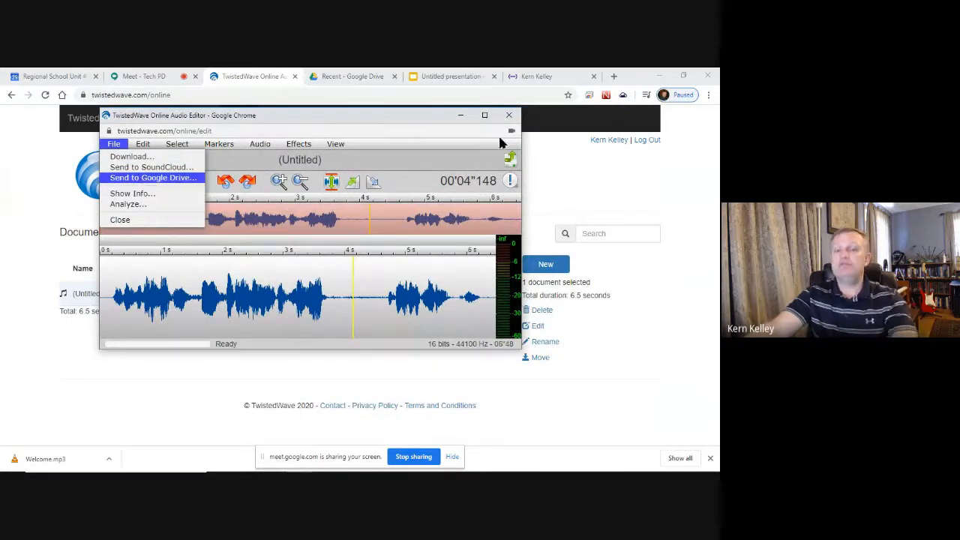
pyautogui.click(460, 115)
pyautogui.click(330, 76)
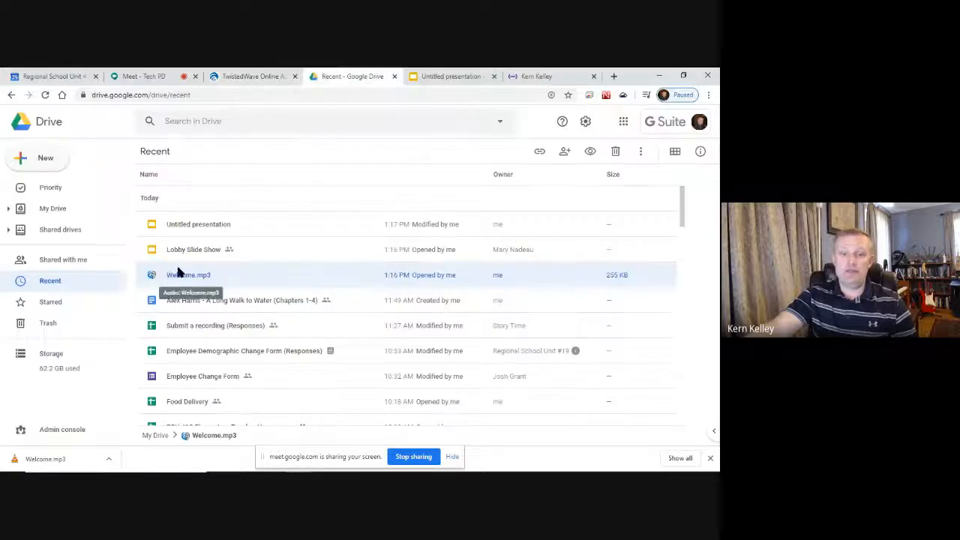
pyautogui.click(449, 76)
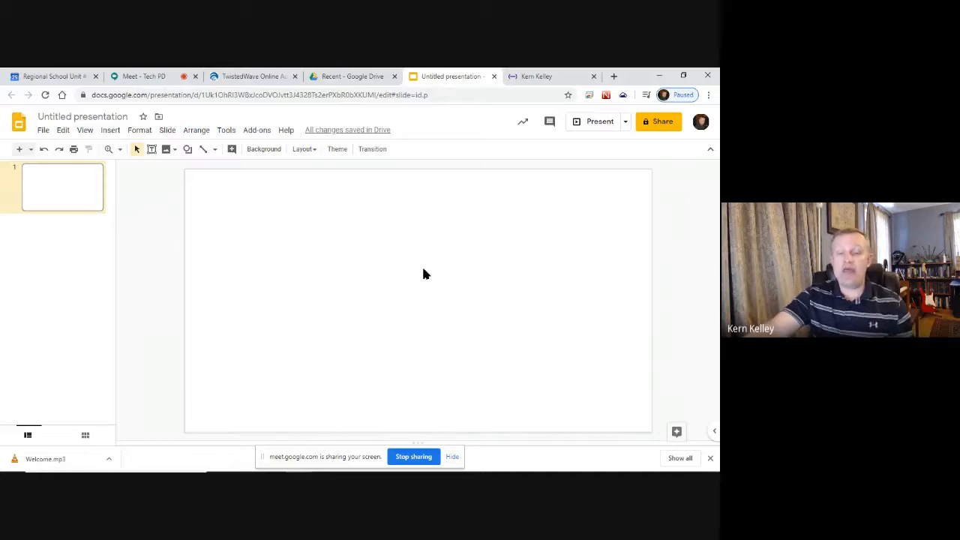
# Start inserting audio into the slide, browse the recent audio files and search for "welcome".
pyautogui.click(117, 131)
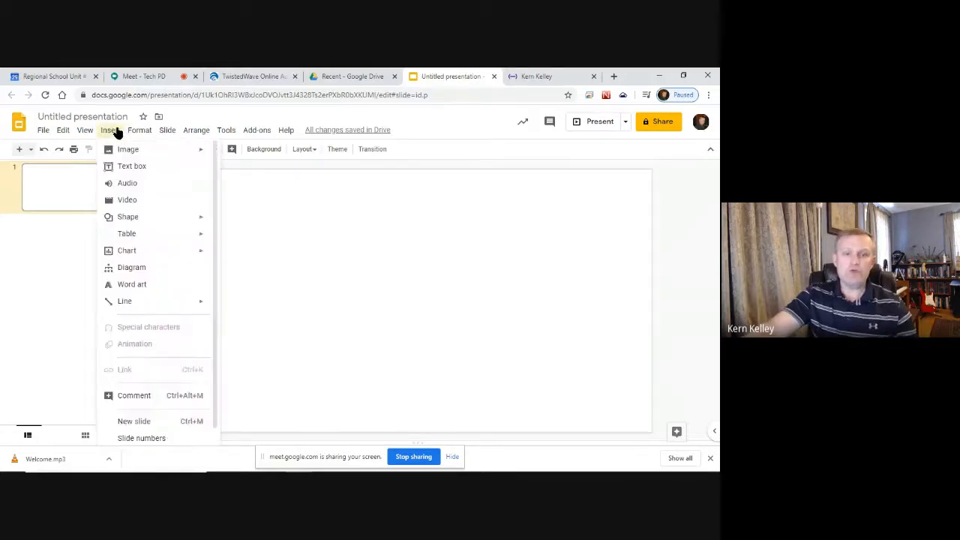
pyautogui.click(142, 183)
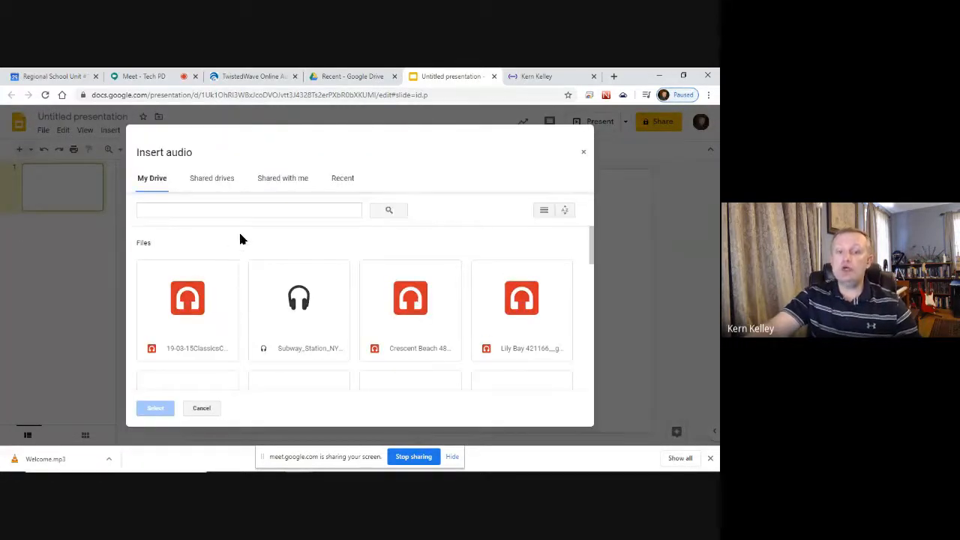
pyautogui.click(341, 180)
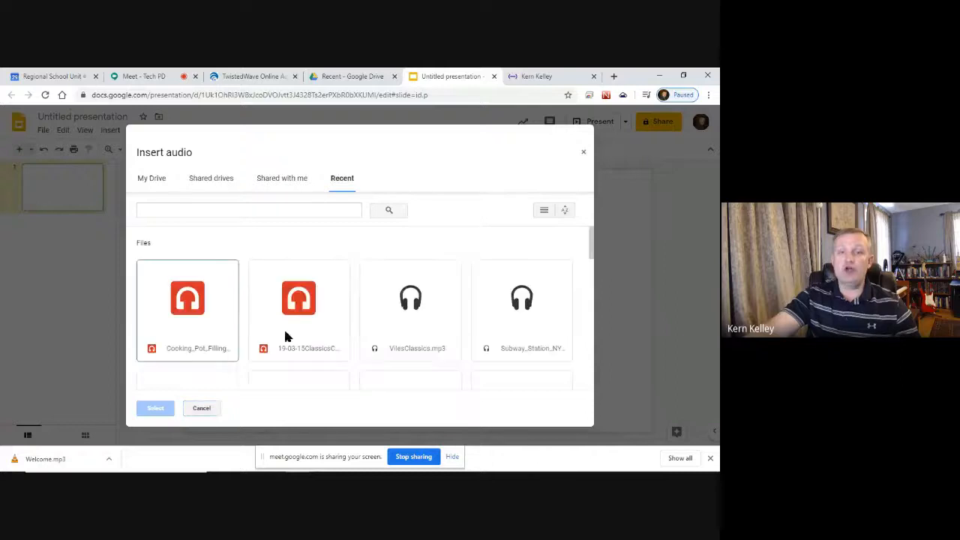
pyautogui.scroll(-5, 234, 285)
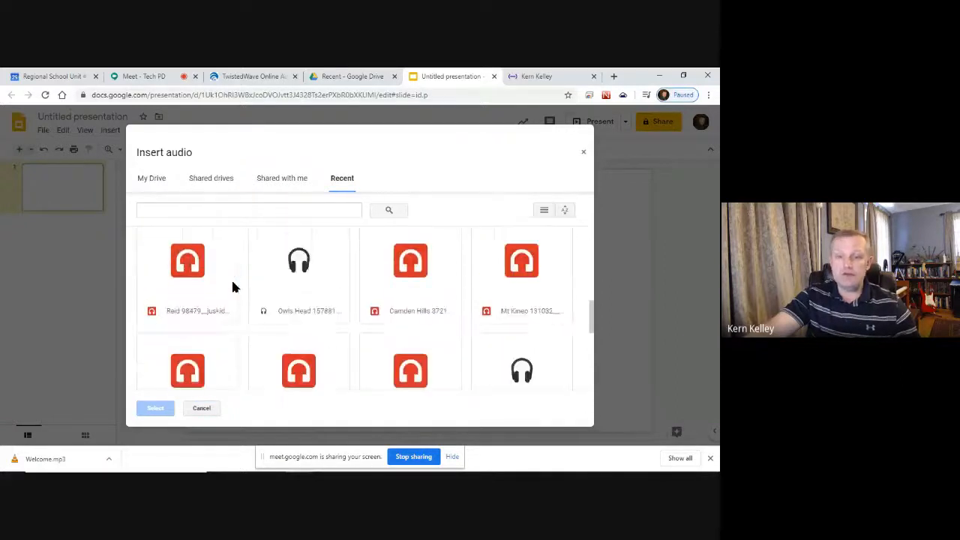
pyautogui.scroll(5, 233, 287)
pyautogui.click(223, 210)
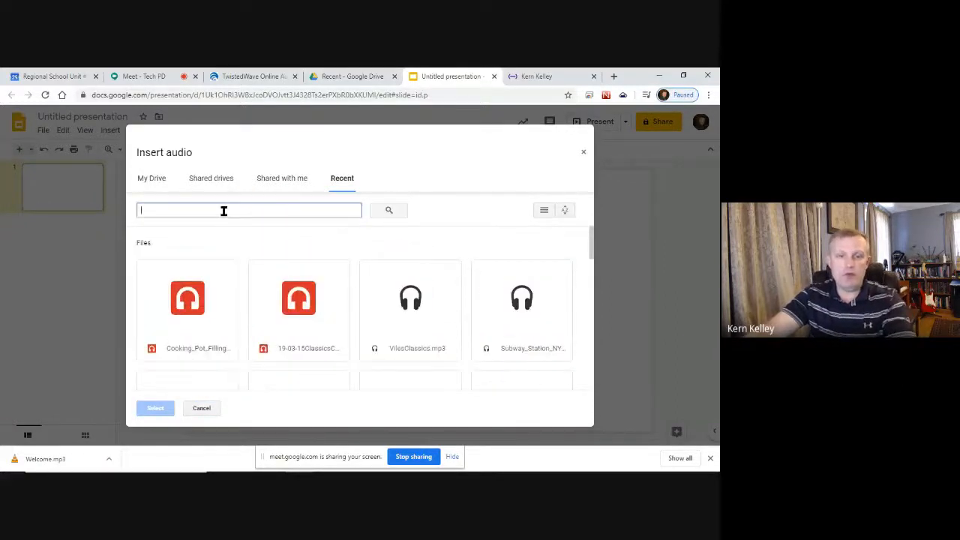
pyautogui.write('welcom')
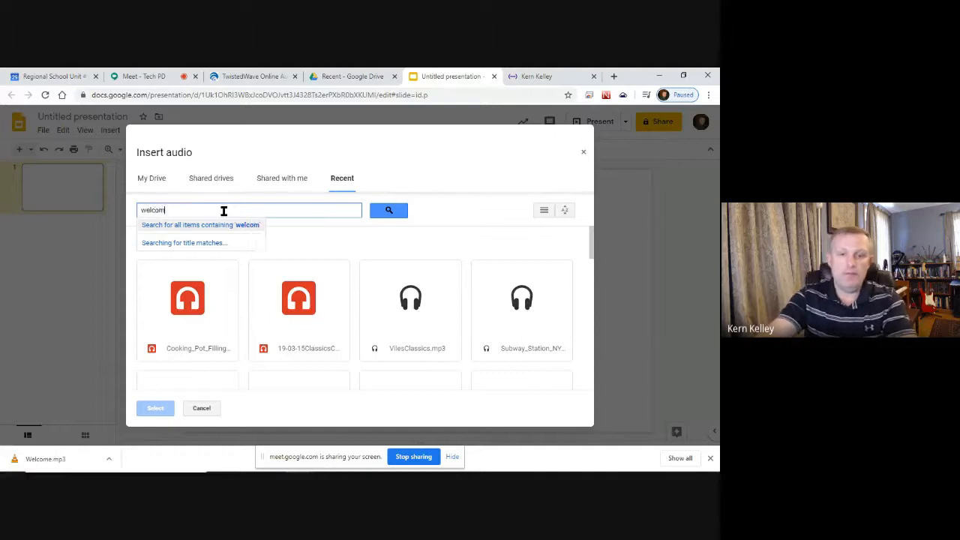
pyautogui.write('e')
pyautogui.press('Return')
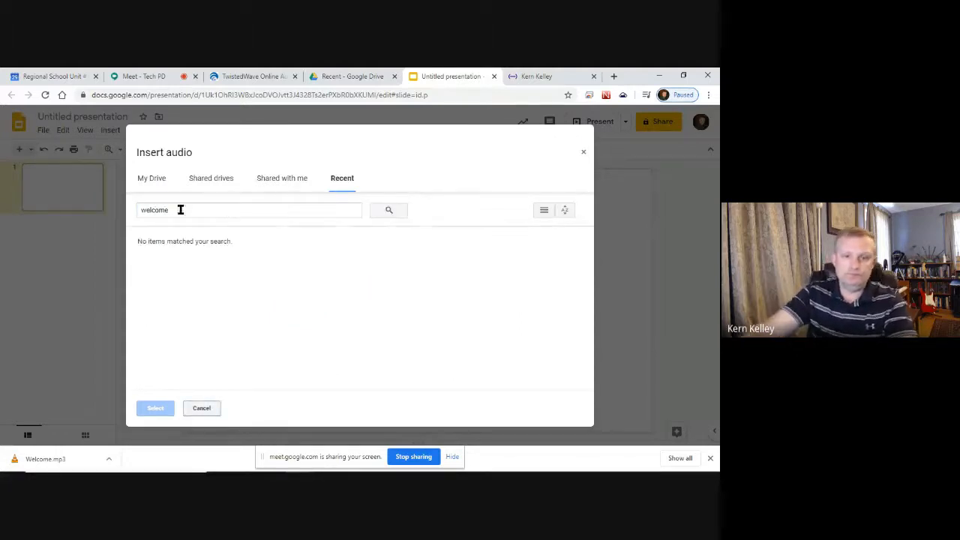
# Insert the 19-03-15Classics audio file from My Drive into the slide.
pyautogui.click(151, 178)
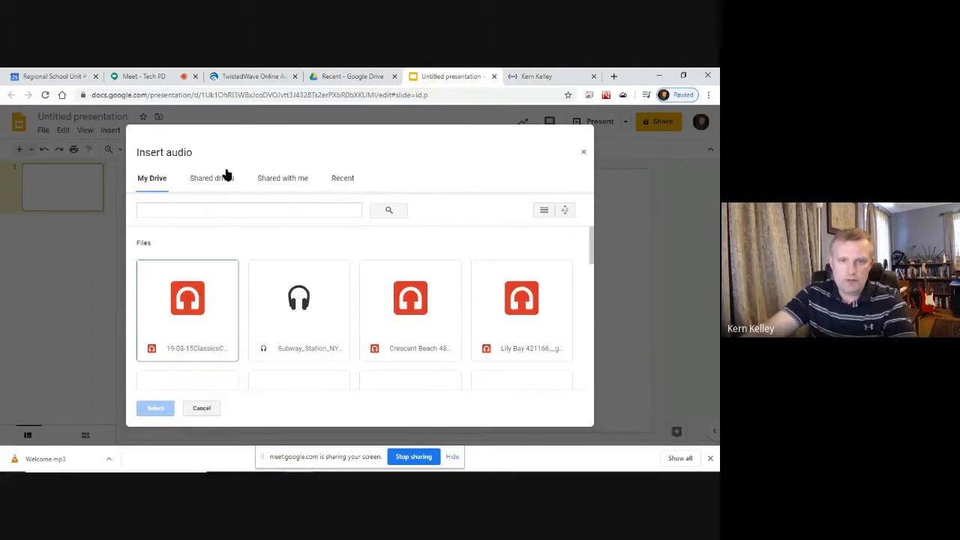
pyautogui.click(282, 178)
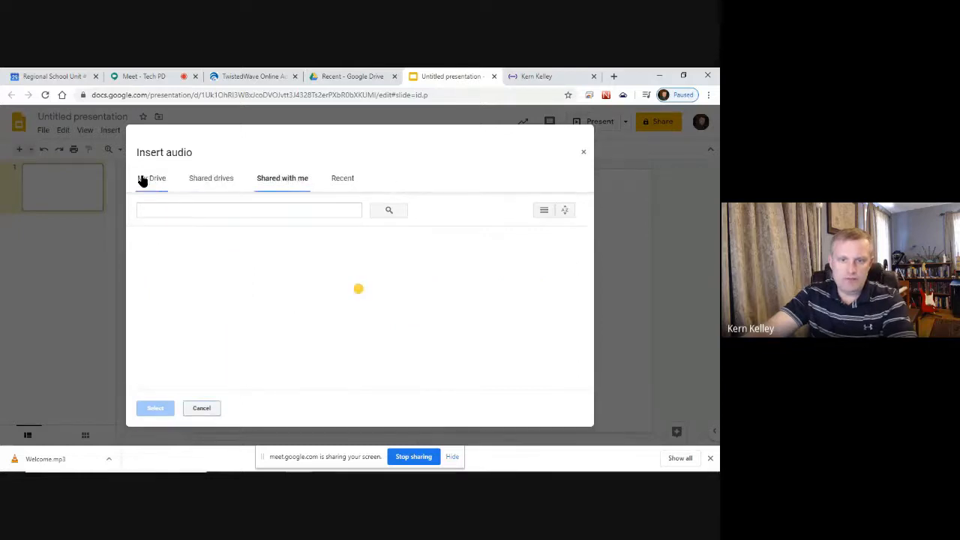
pyautogui.click(142, 180)
pyautogui.scroll(-2, 231, 380)
pyautogui.scroll(2, 225, 292)
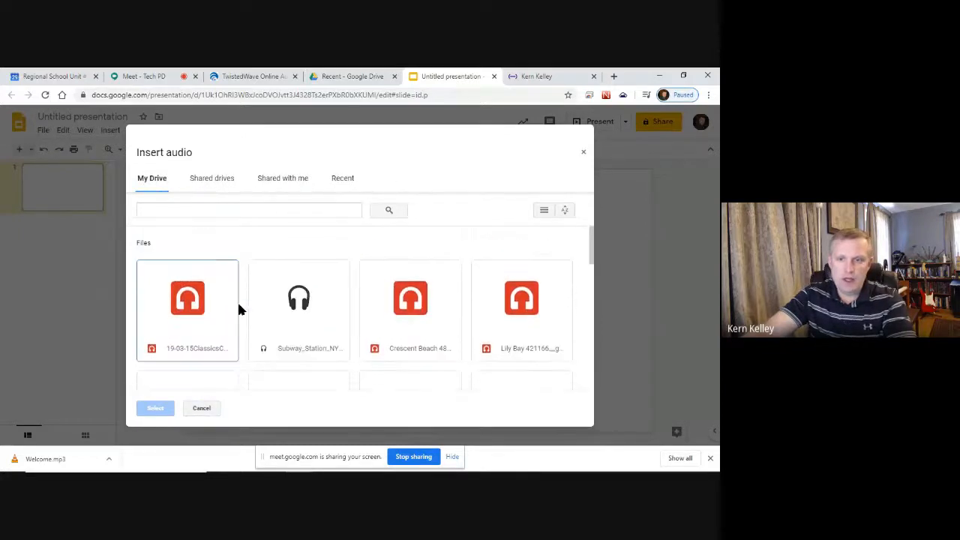
pyautogui.doubleClick(175, 311)
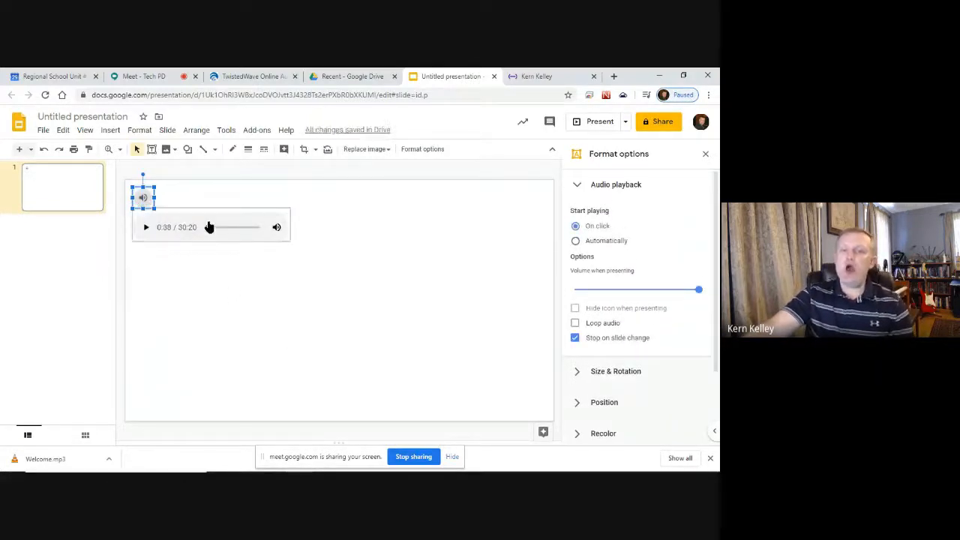
# Reveal the inserted audio's player and move its speaker icon off the slide, just above the upper-left corner.
pyautogui.click(168, 285)
pyautogui.click(141, 201)
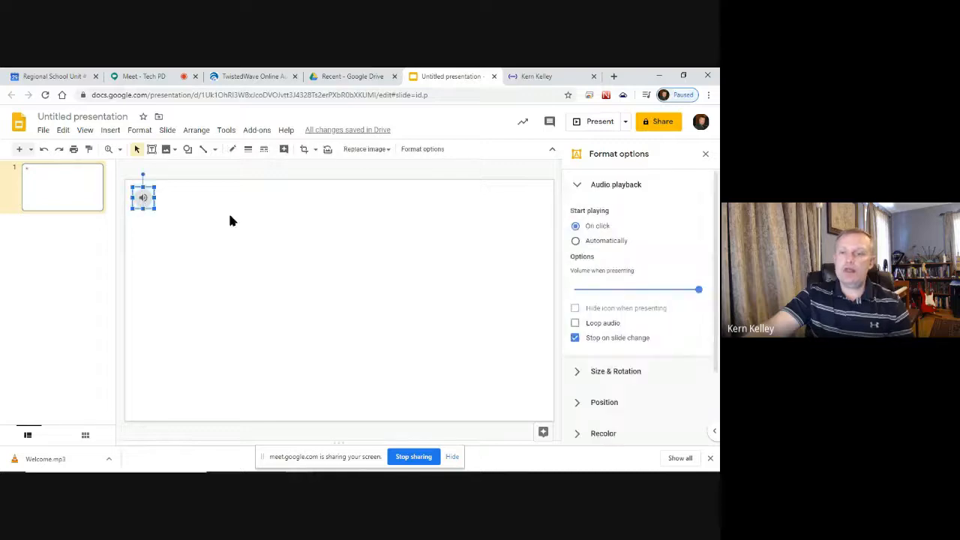
pyautogui.click(285, 279)
pyautogui.click(142, 199)
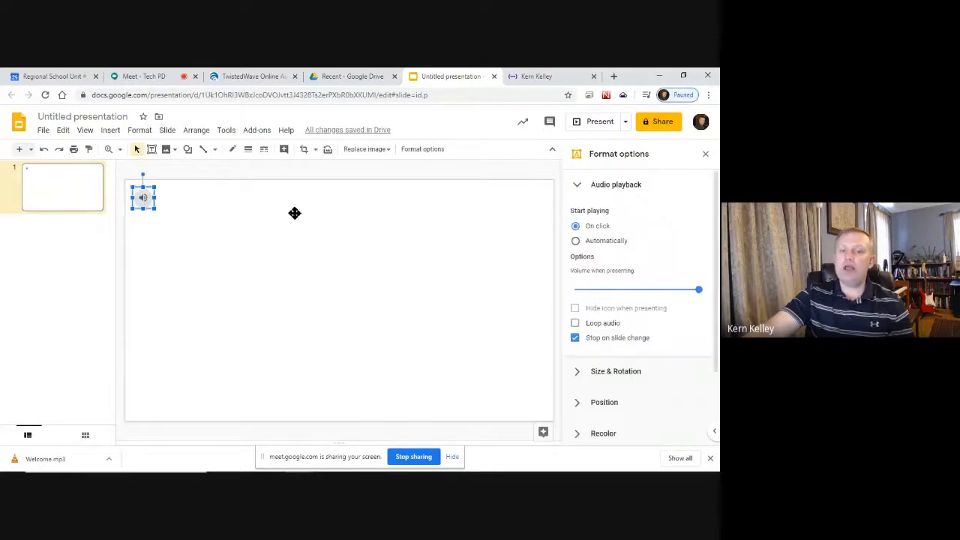
pyautogui.click(352, 259)
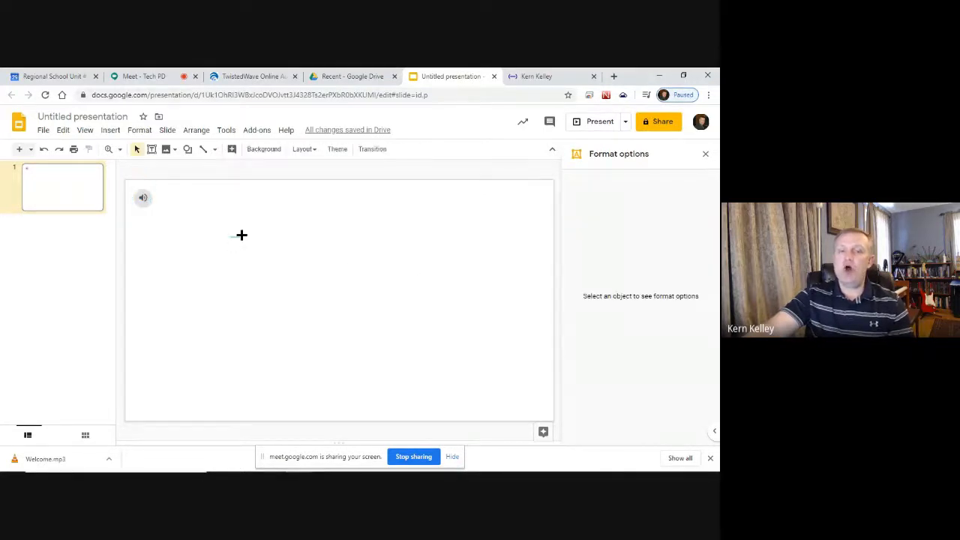
pyautogui.moveTo(144, 204)
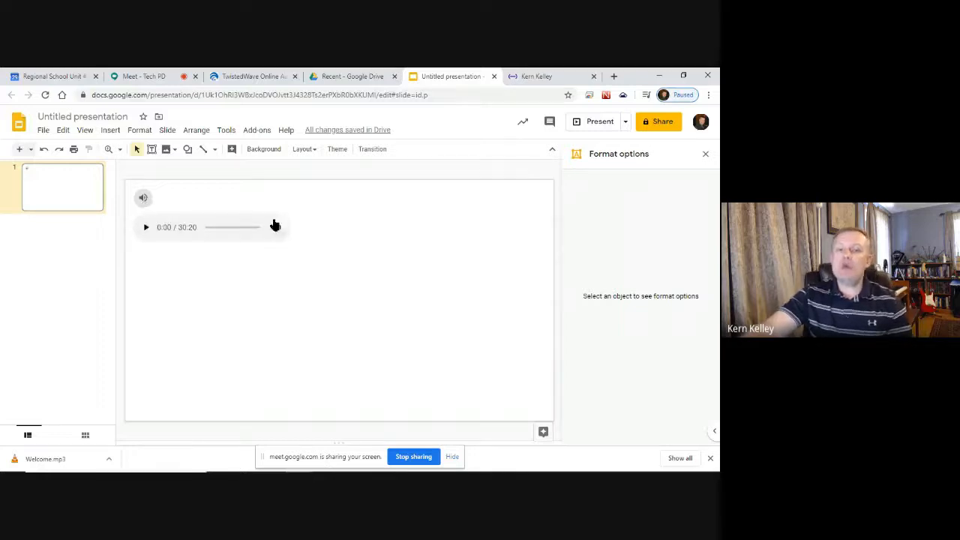
pyautogui.moveTo(144, 198); pyautogui.dragTo(149, 166)
pyautogui.click(323, 270)
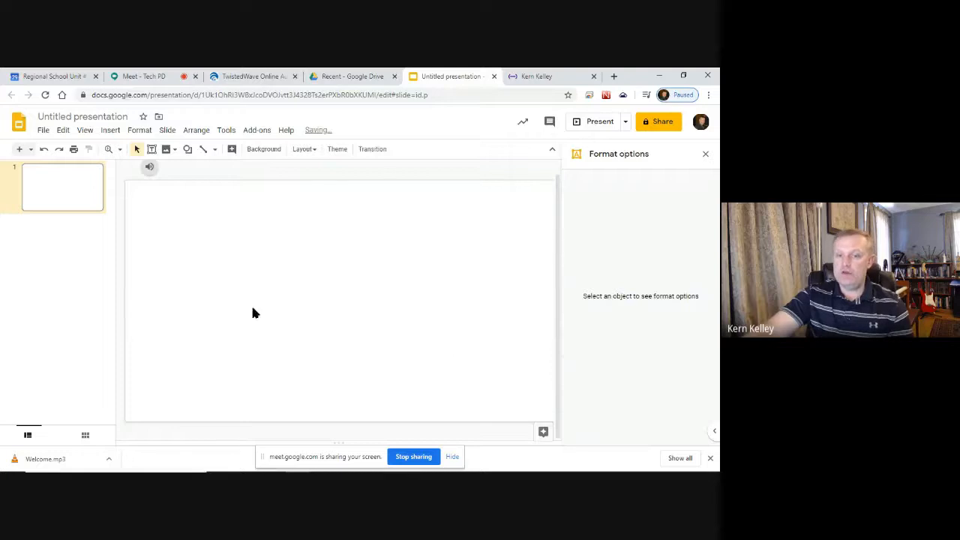
# Set the slide background to a grey radial gradient.
pyautogui.click(274, 149)
pyautogui.click(429, 246)
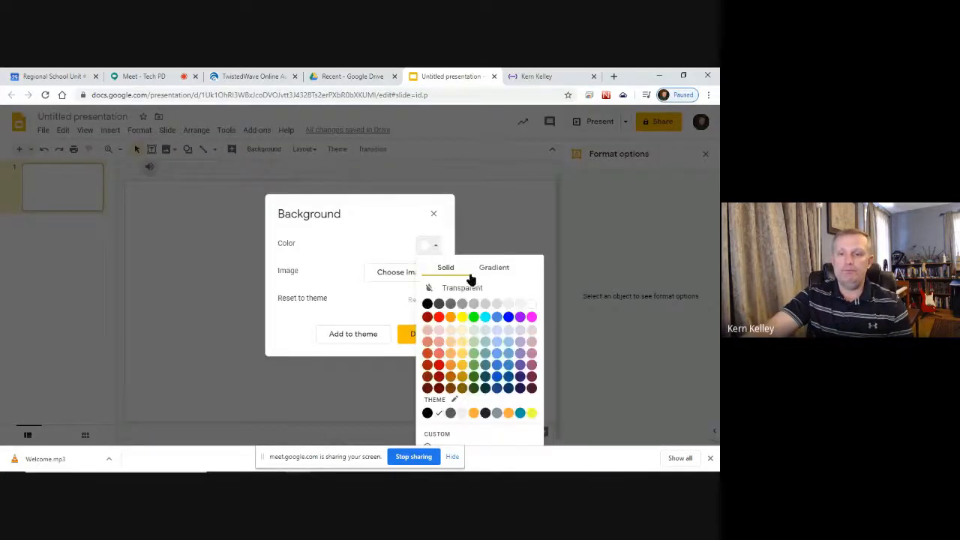
pyautogui.click(491, 267)
pyautogui.click(472, 305)
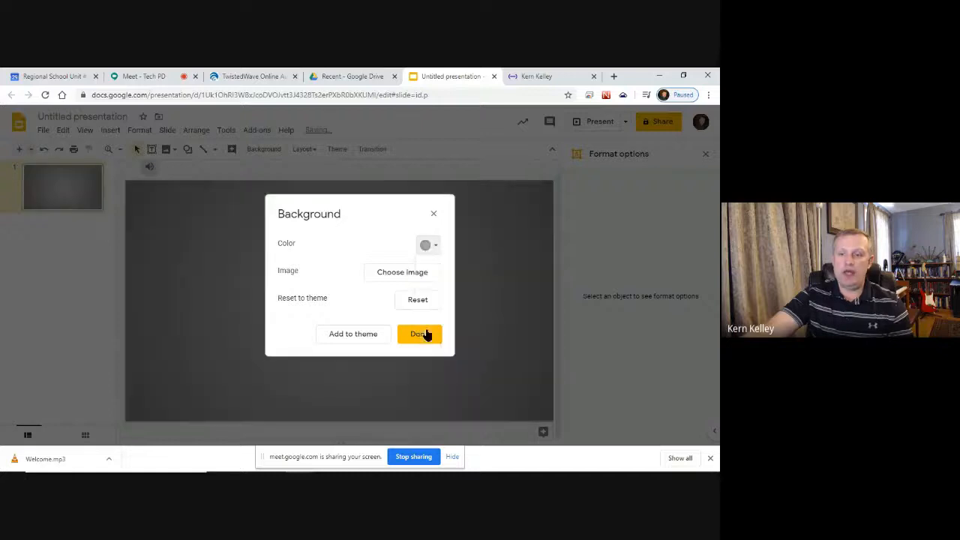
pyautogui.click(418, 333)
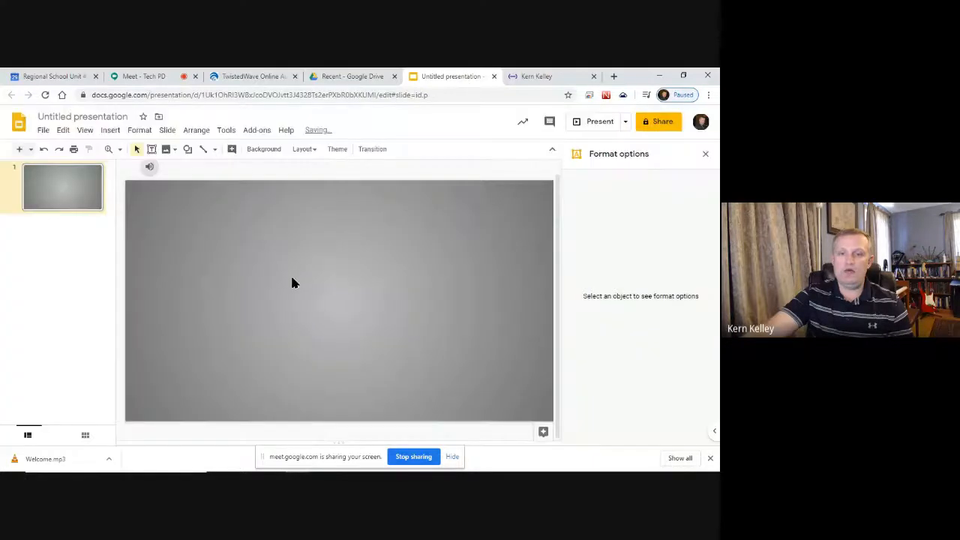
# Move the audio icon onto the slide's upper-left area and return it above the slide's upper edge.
pyautogui.moveTo(150, 167); pyautogui.dragTo(173, 219)
pyautogui.click(253, 246)
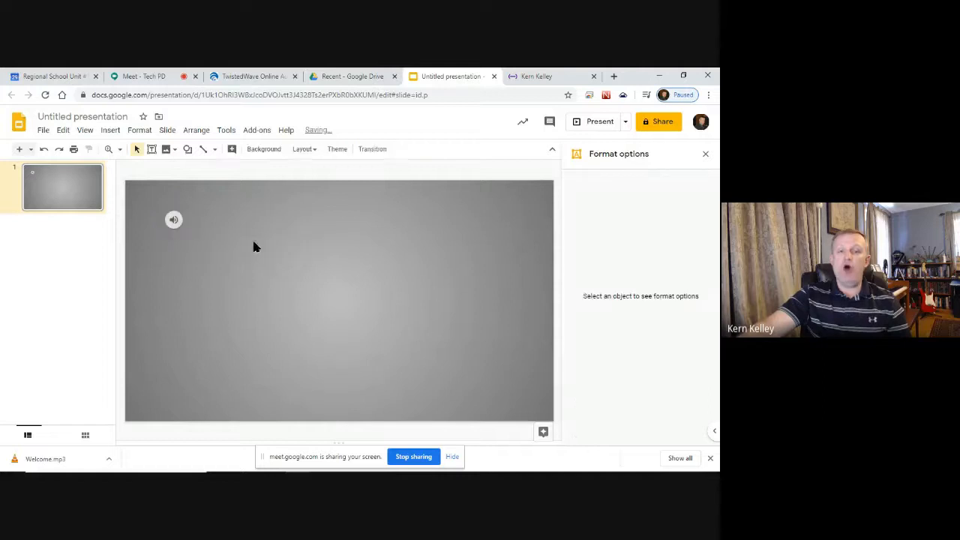
pyautogui.click(174, 219)
pyautogui.hotkey('ctrl', 'z')
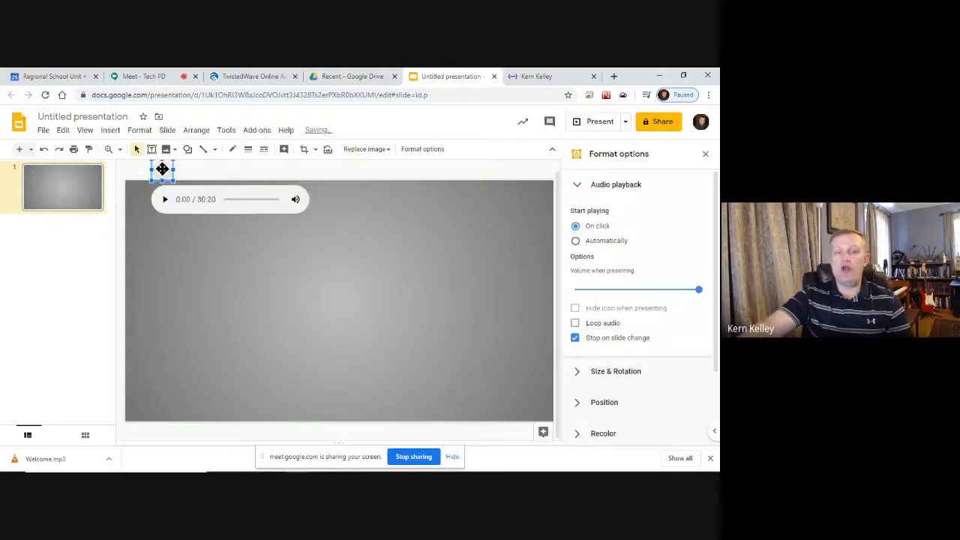
pyautogui.click(295, 309)
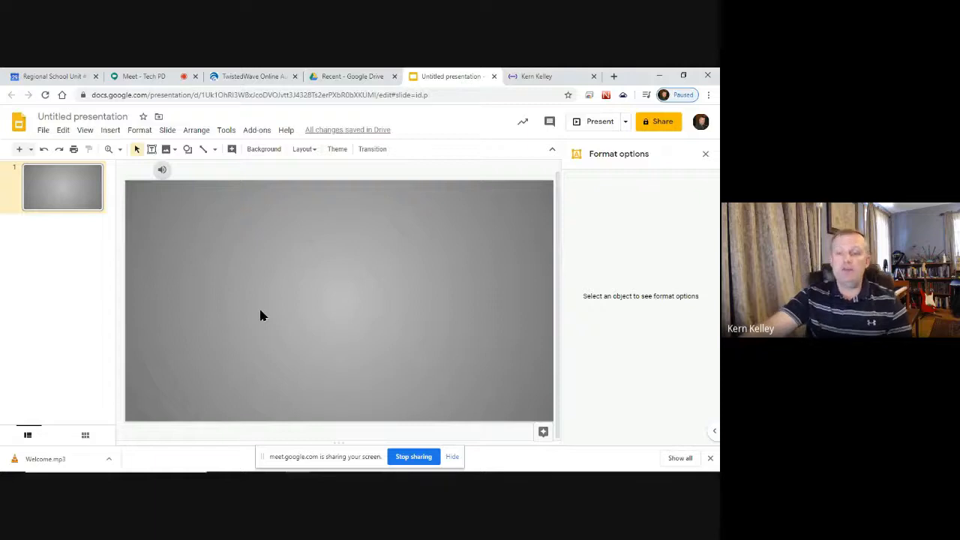
# Try automatic start for the audio icon's playback and set it back to start on click.
pyautogui.click(162, 171)
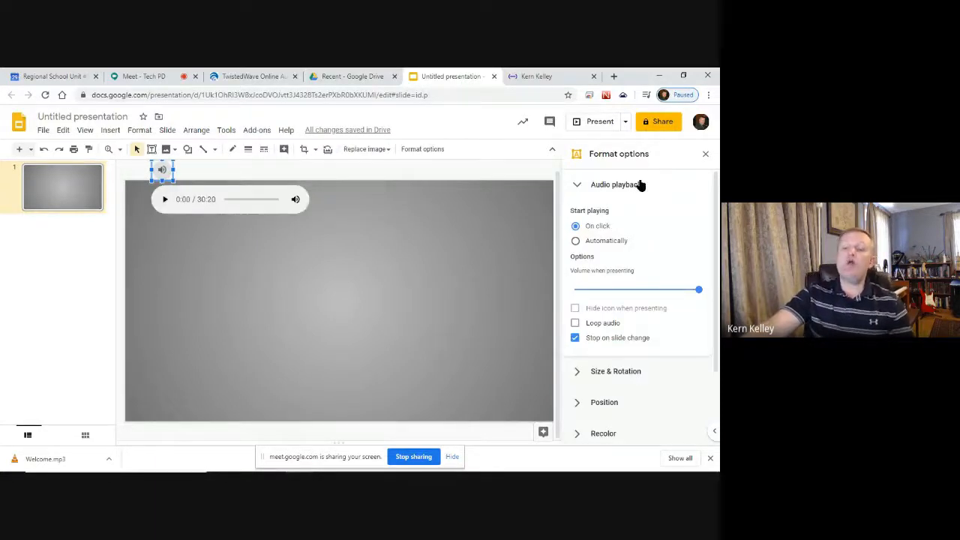
pyautogui.click(575, 242)
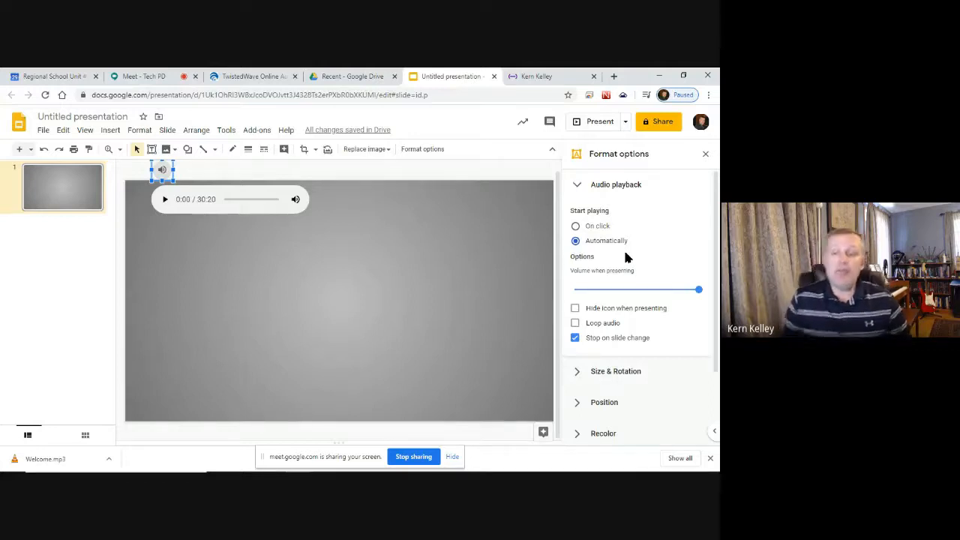
pyautogui.click(575, 227)
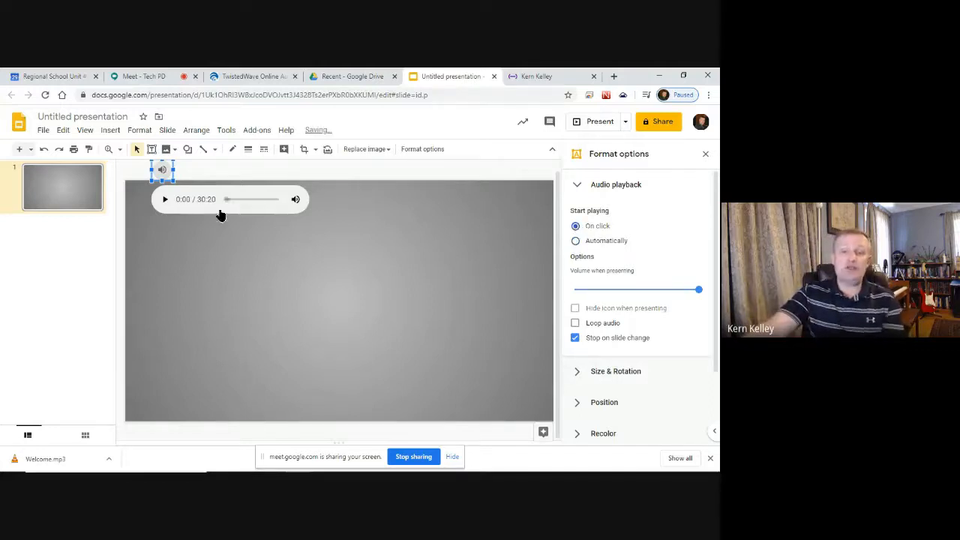
pyautogui.click(575, 240)
pyautogui.click(575, 227)
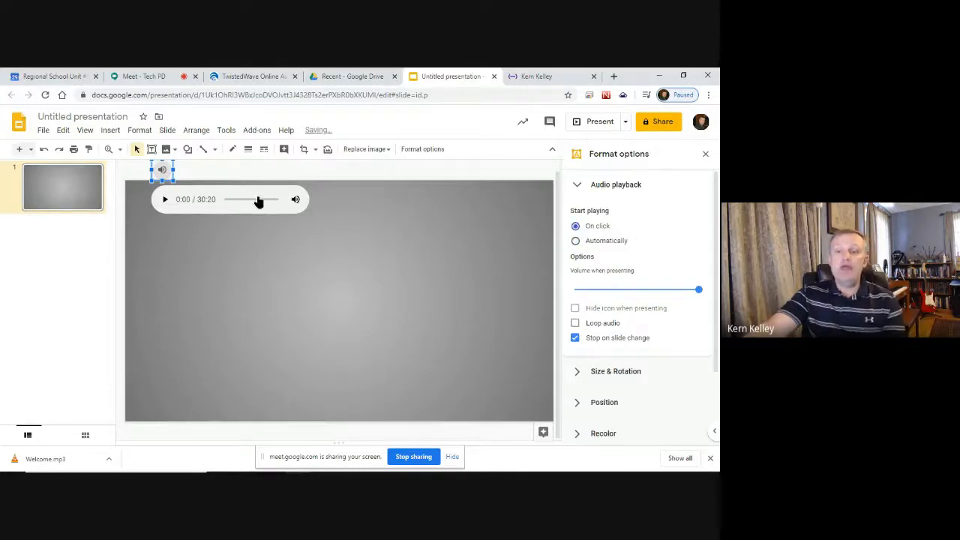
# Move the audio icon into the slide's lower-left corner and deselect it.
pyautogui.moveTo(147, 396); pyautogui.dragTo(145, 395)
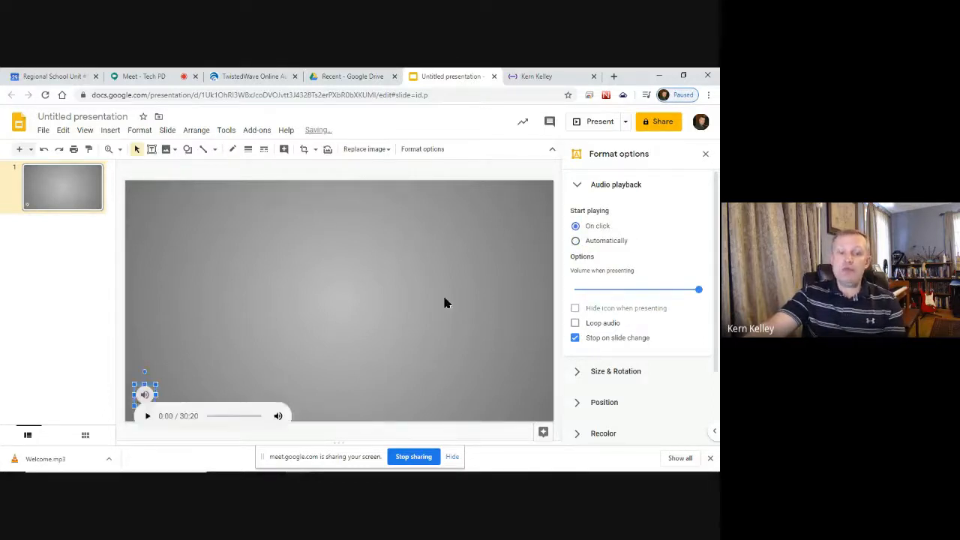
pyautogui.click(409, 275)
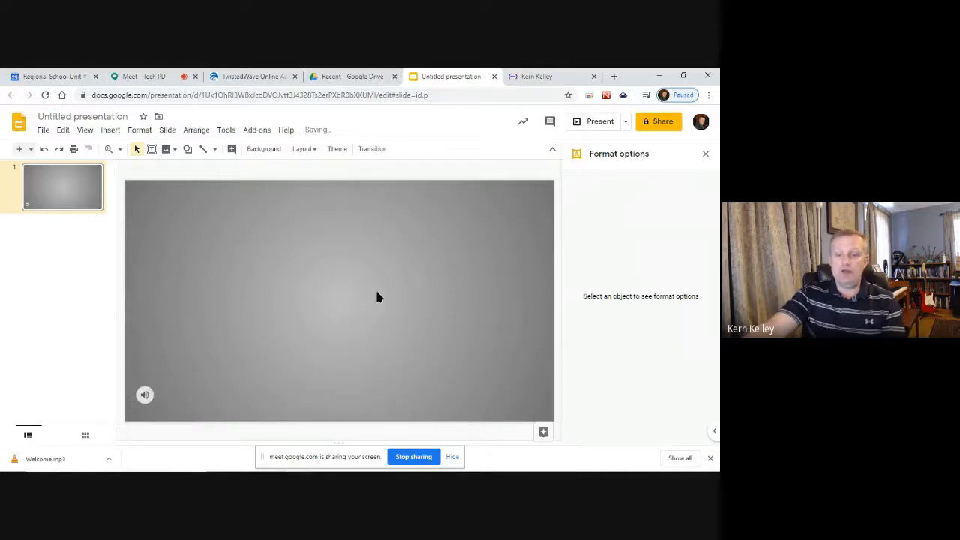
# Set the slide's audio to start automatically and loop, with stopping on slide change turned off, and deselect the icon.
pyautogui.click(144, 395)
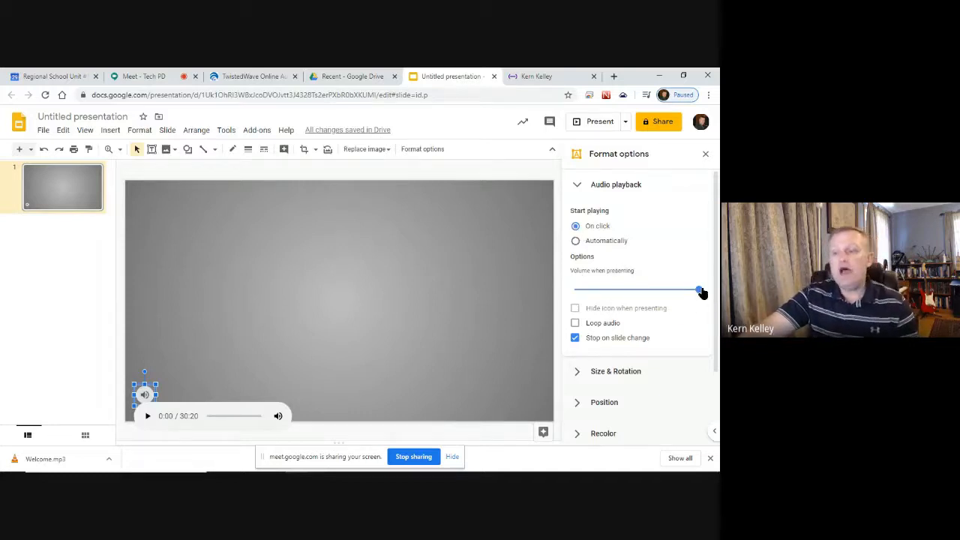
pyautogui.moveTo(701, 292)
pyautogui.mouseDown()
pyautogui.moveTo(681, 289)
pyautogui.moveTo(709, 293)
pyautogui.moveTo(700, 300)
pyautogui.mouseUp()
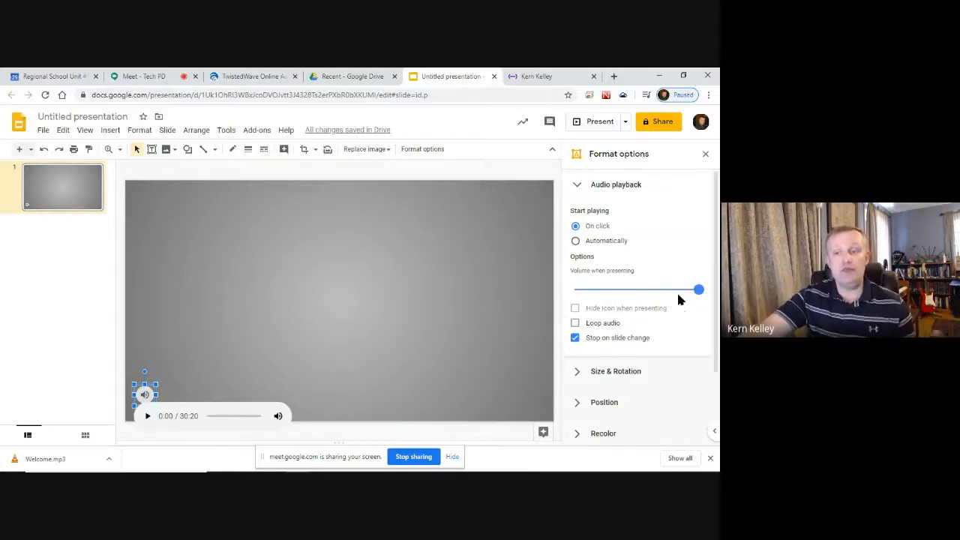
pyautogui.click(575, 323)
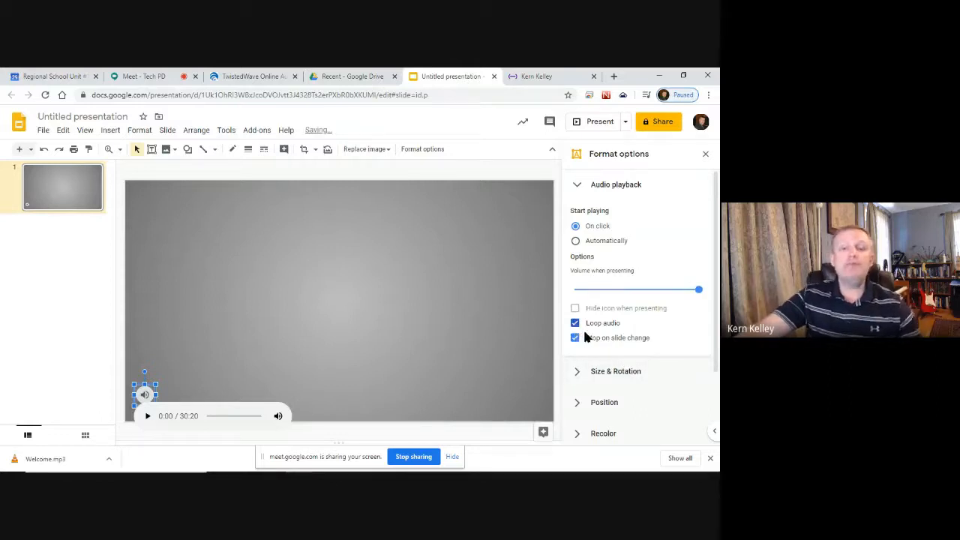
pyautogui.click(575, 241)
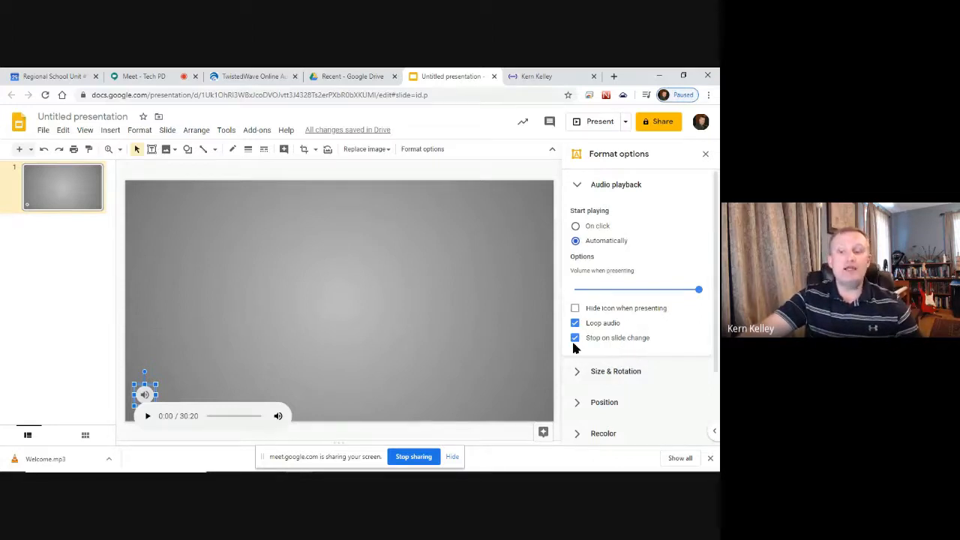
pyautogui.click(575, 339)
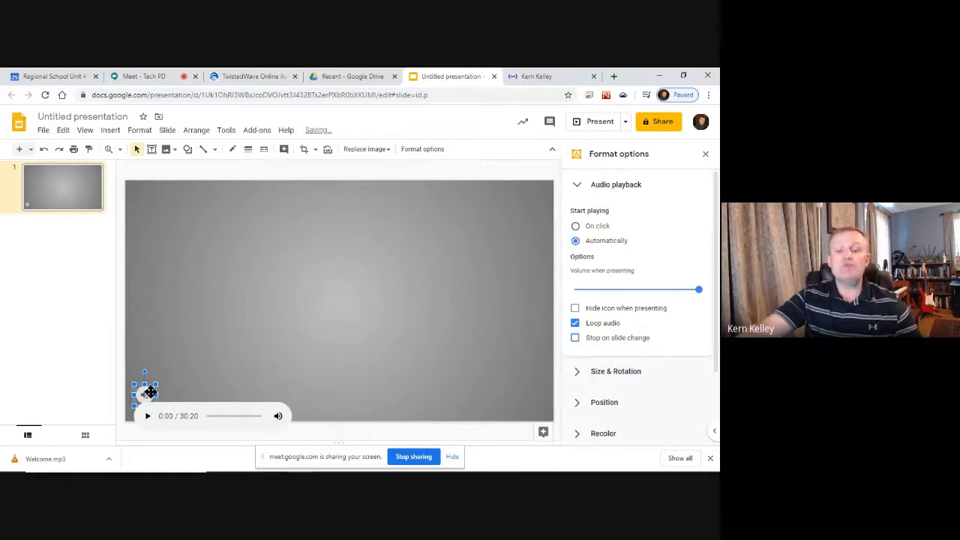
pyautogui.click(262, 363)
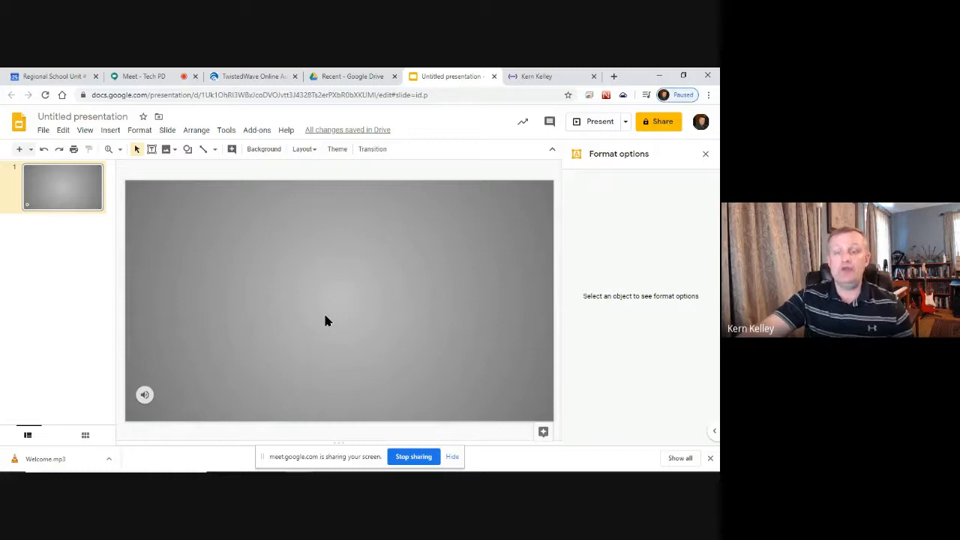
pyautogui.click(145, 394)
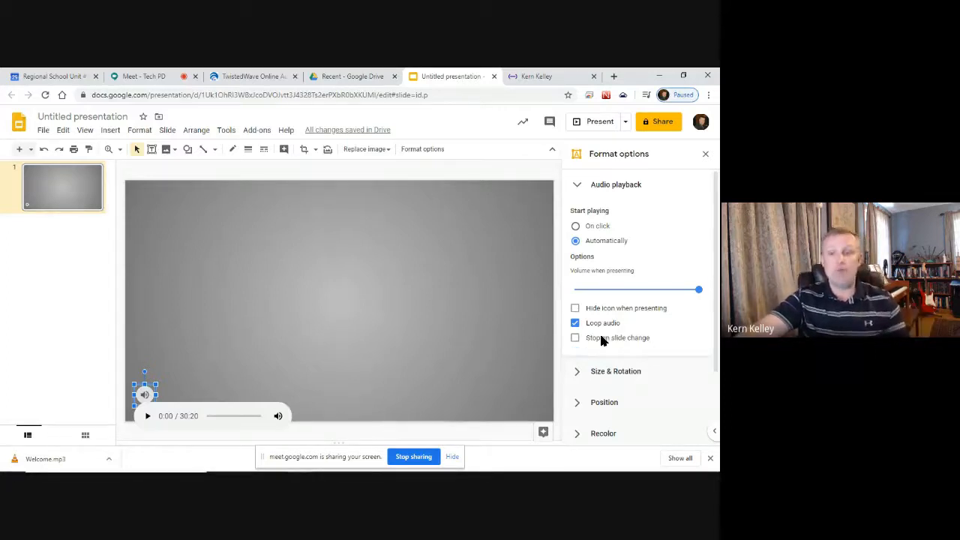
pyautogui.click(344, 251)
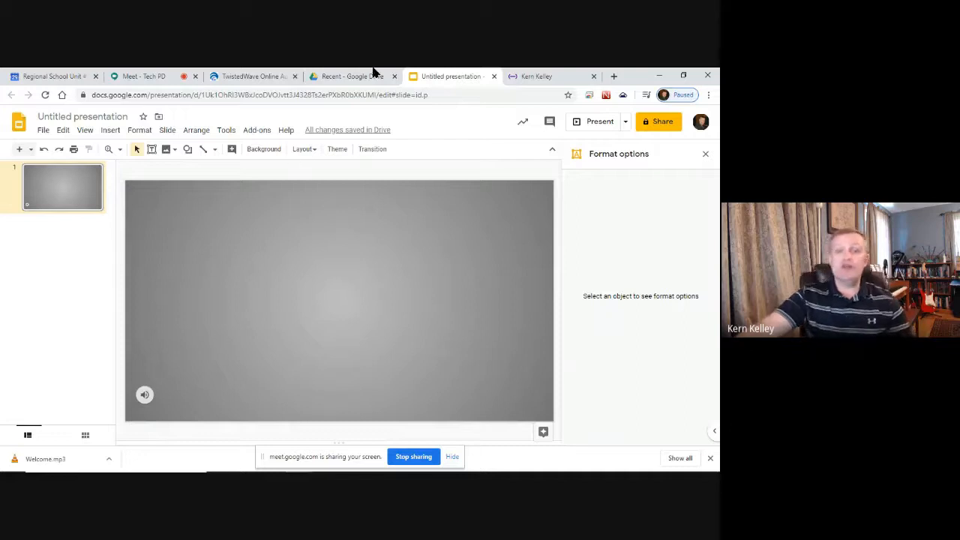
# Switch to Google Drive, open Welcome.mp3 in the preview and pause its playback.
pyautogui.click(351, 77)
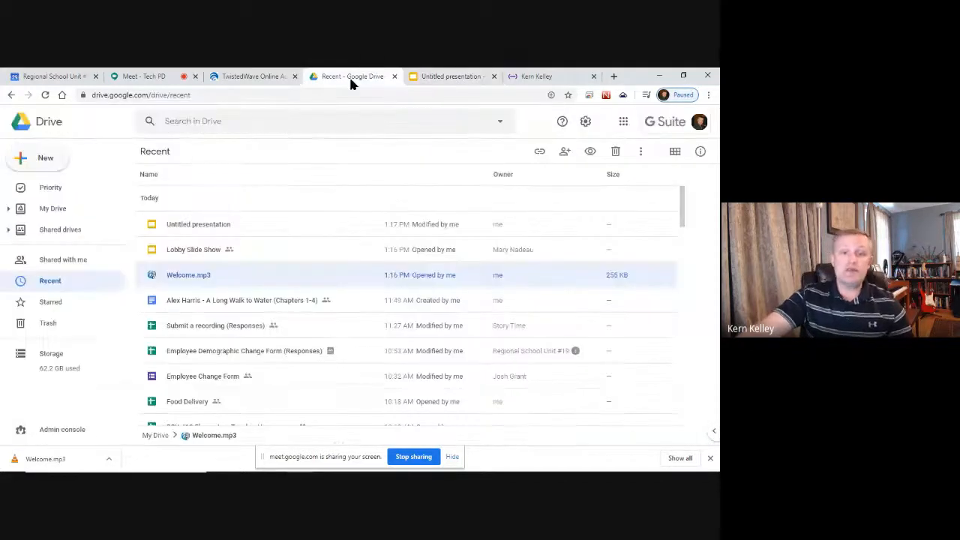
pyautogui.doubleClick(190, 277)
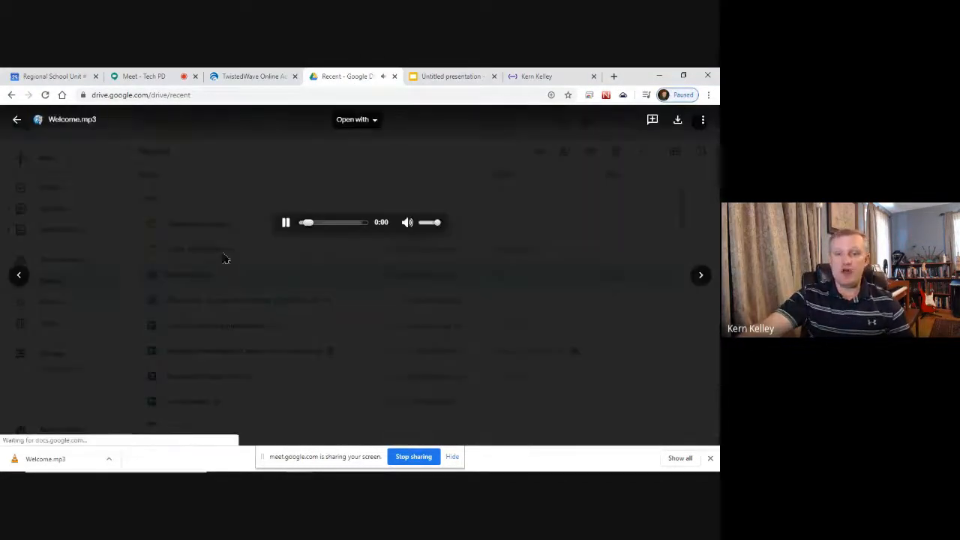
pyautogui.click(285, 222)
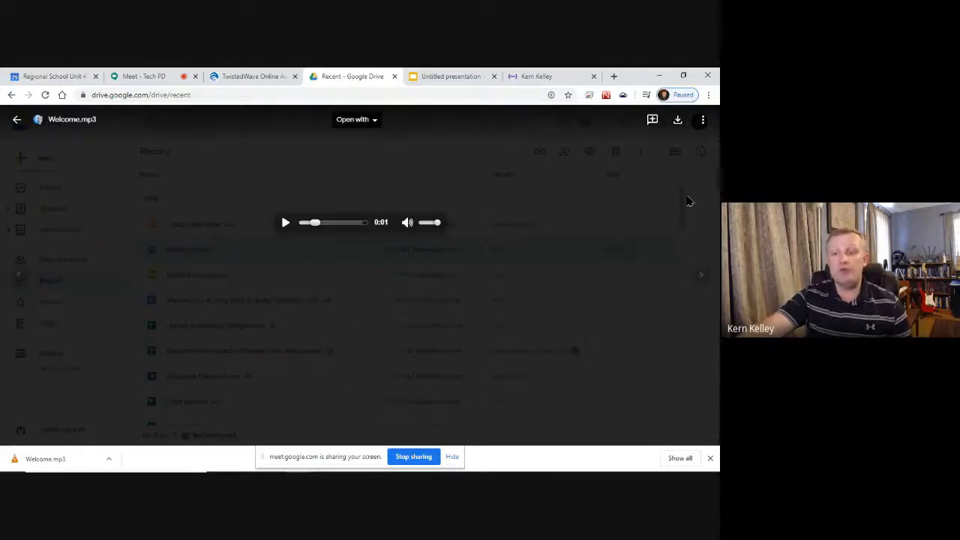
# Turn on link sharing for Welcome.mp3 and copy its shareable link.
pyautogui.click(702, 121)
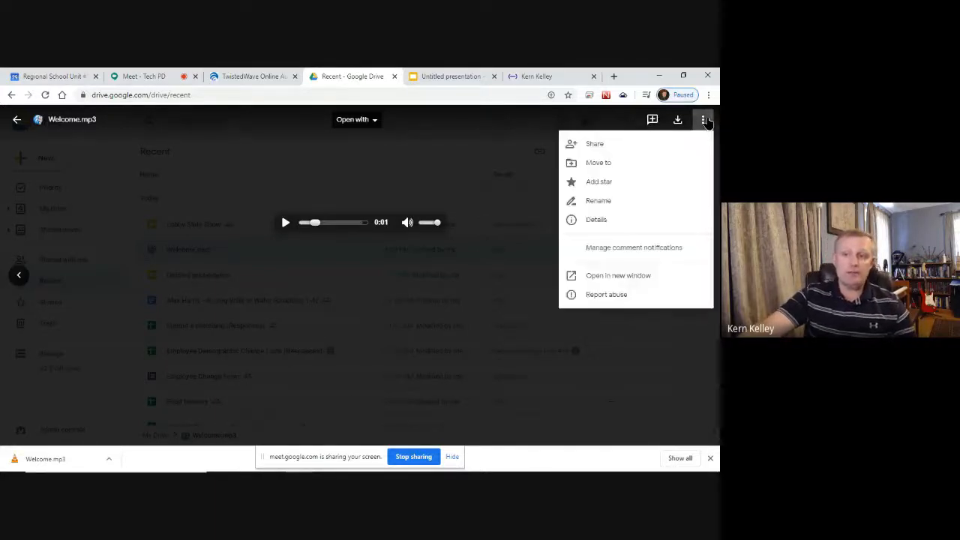
pyautogui.click(594, 144)
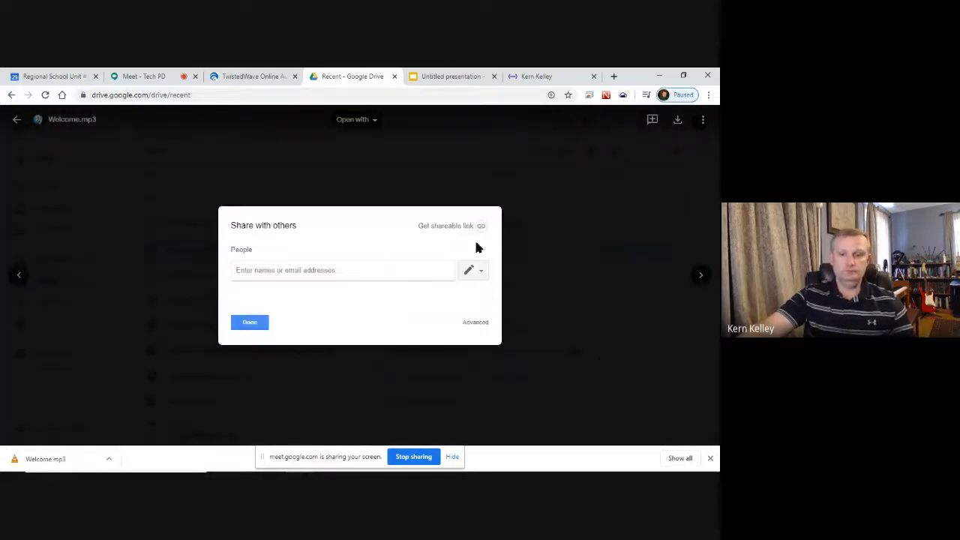
pyautogui.click(480, 226)
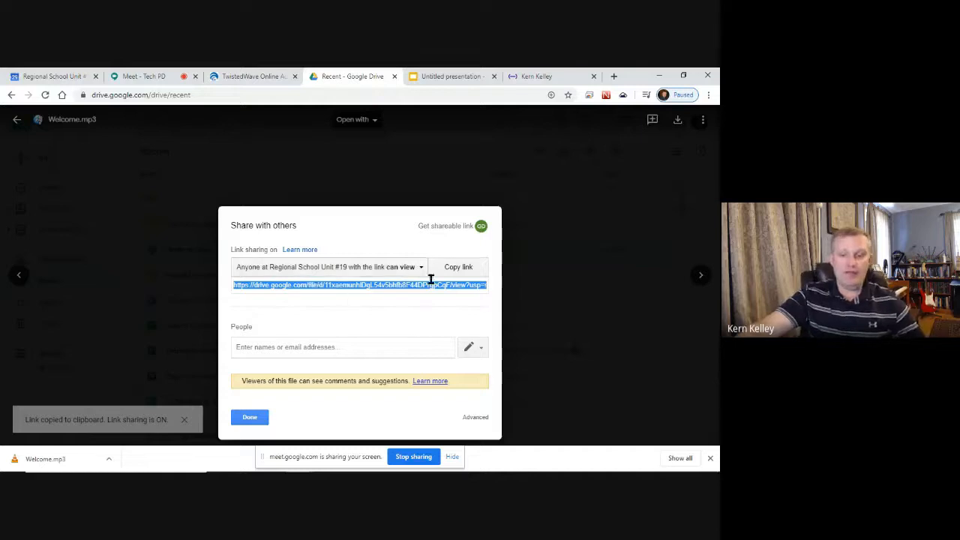
pyautogui.click(470, 271)
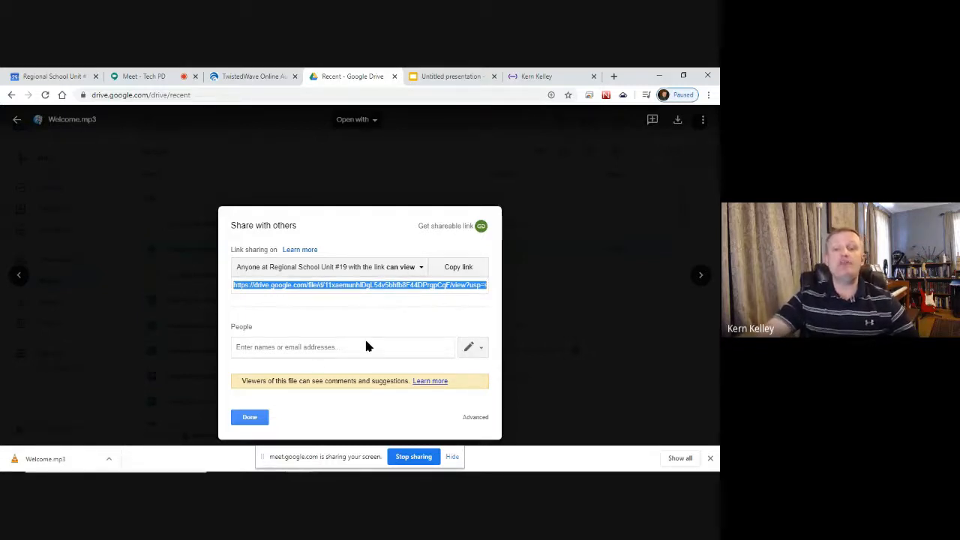
# Set the link sharing of Welcome.mp3 to public on the web, save it and close the file preview.
pyautogui.click(401, 268)
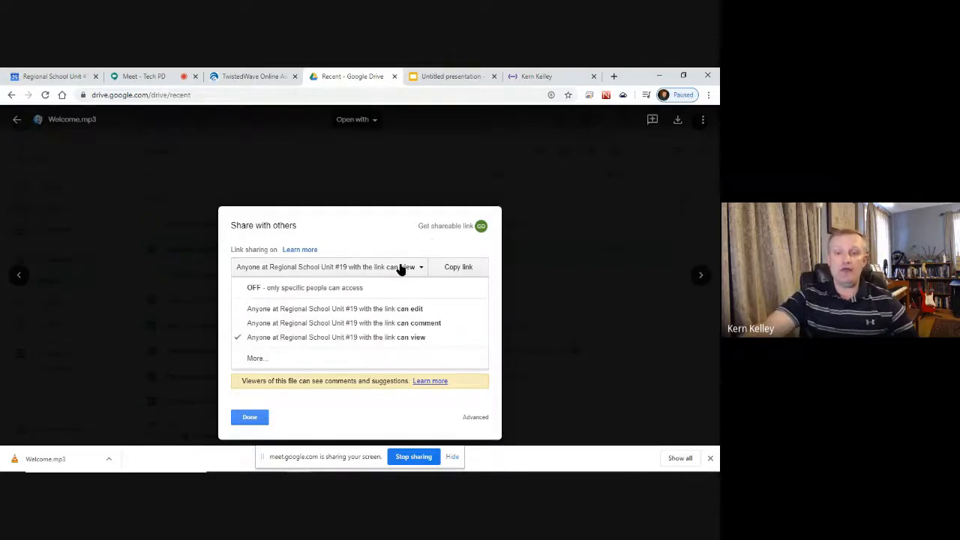
pyautogui.click(303, 359)
pyautogui.click(315, 187)
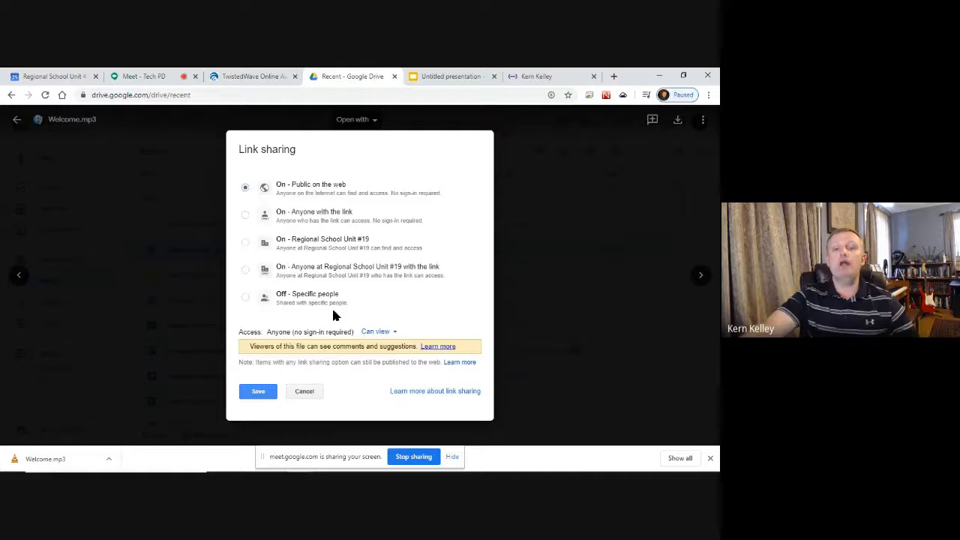
pyautogui.click(270, 390)
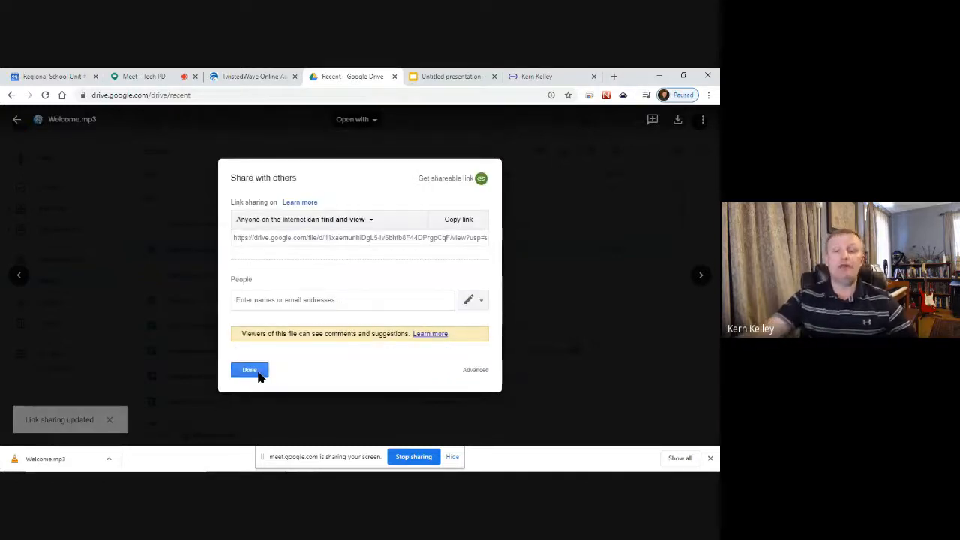
pyautogui.click(250, 369)
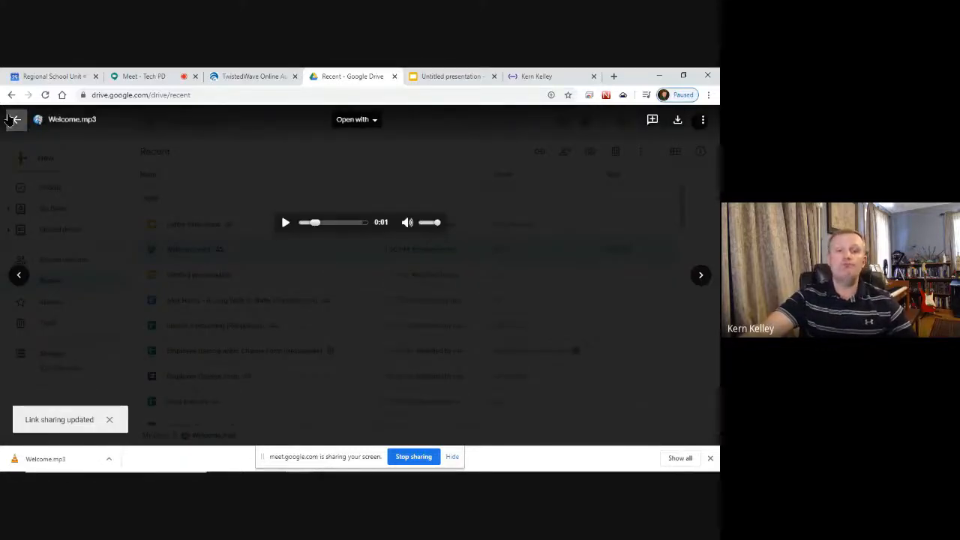
pyautogui.click(14, 120)
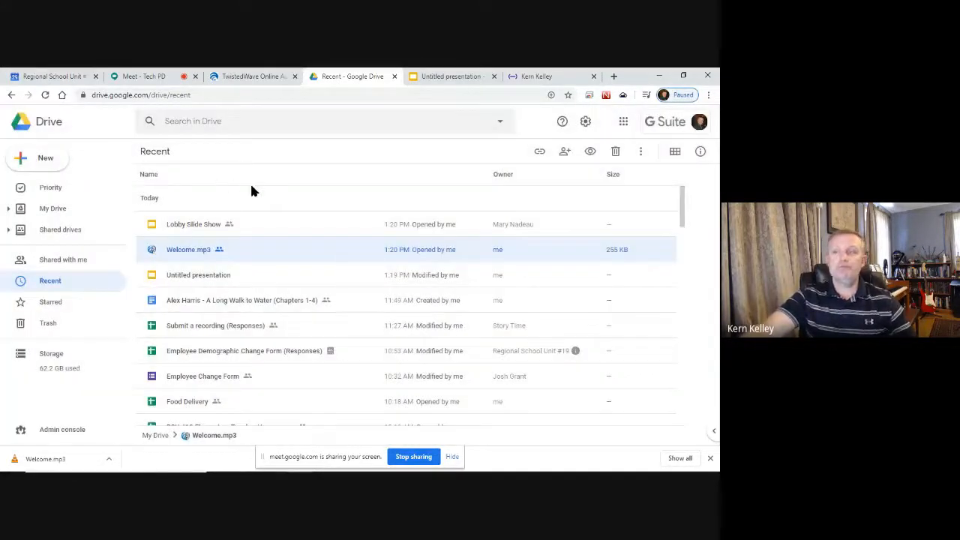
# Switch to the Google Meet call and open its presenting options.
pyautogui.click(131, 76)
pyautogui.click(655, 427)
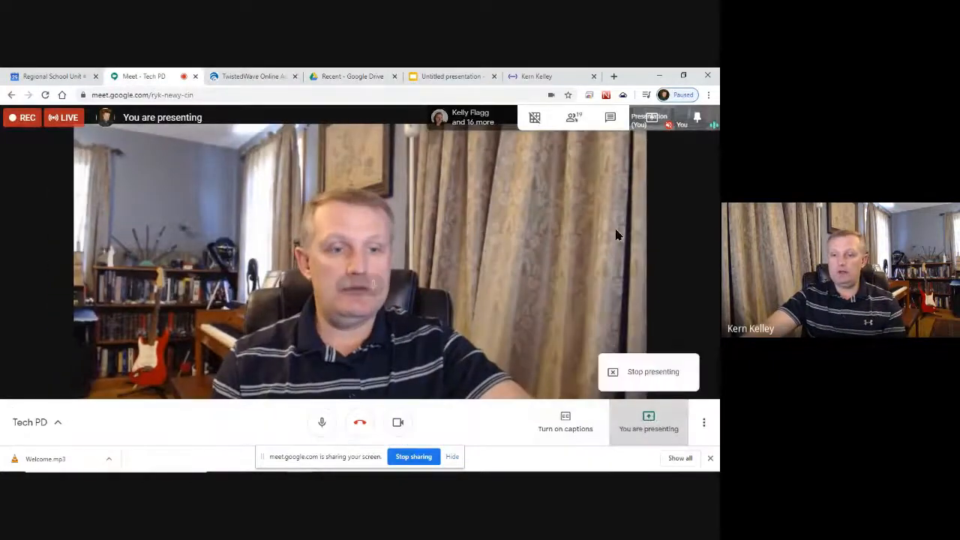
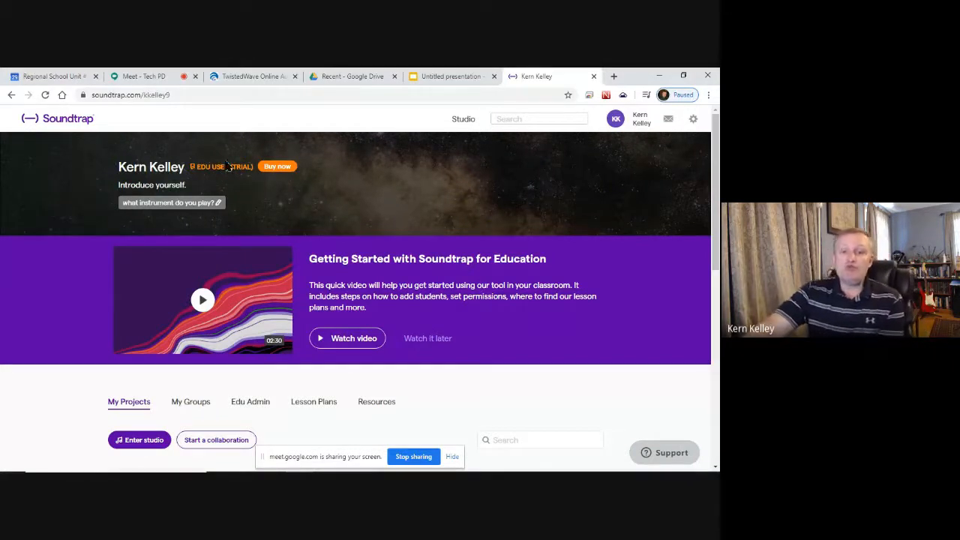
# Look over the Soundtrap home page, enter the studio and start a new music project.
pyautogui.scroll(-15, 230, 217)
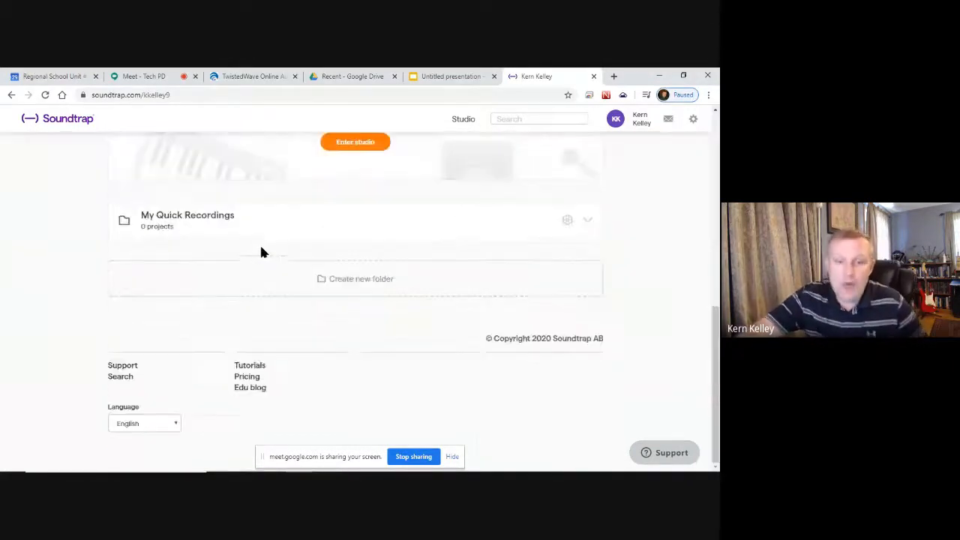
pyautogui.scroll(15, 252, 280)
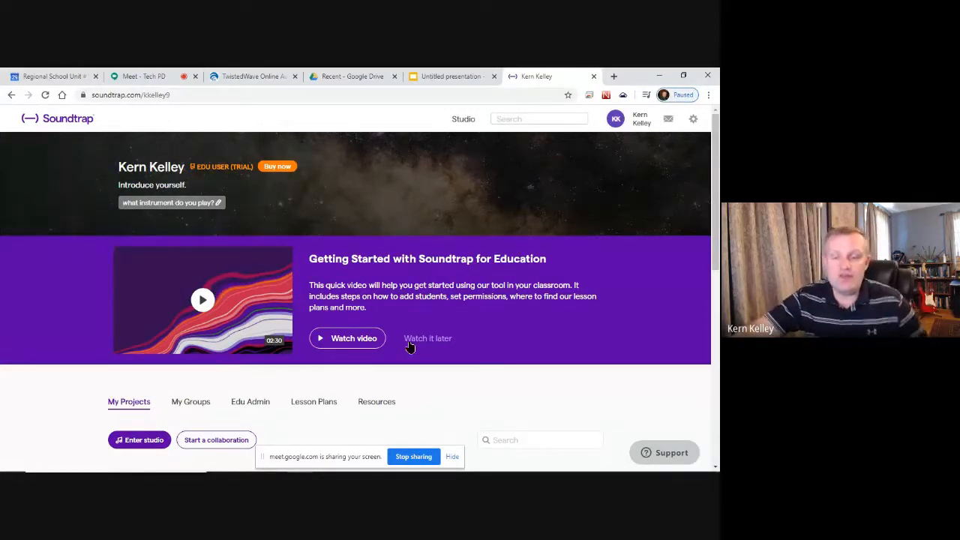
pyautogui.scroll(-3, 405, 290)
pyautogui.scroll(5, 285, 315)
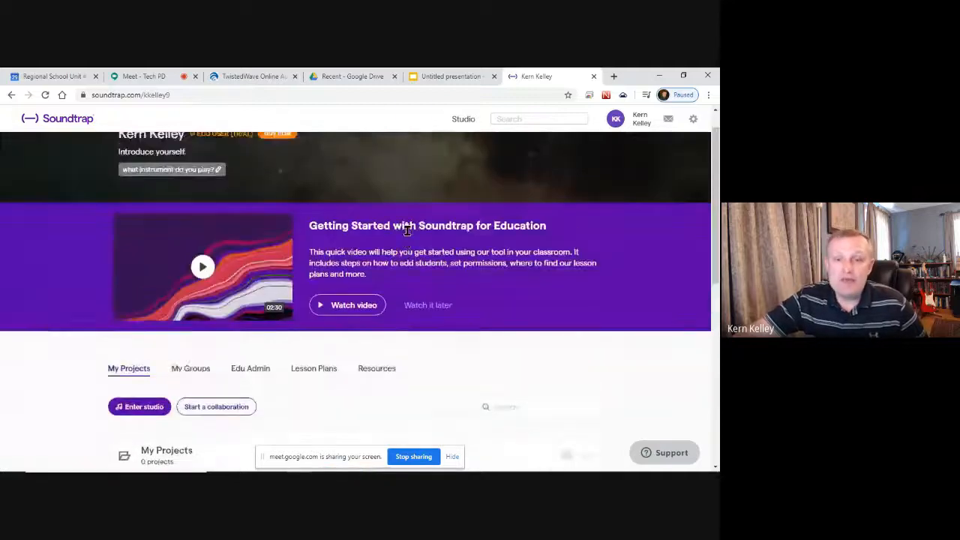
pyautogui.scroll(-5, 405, 225)
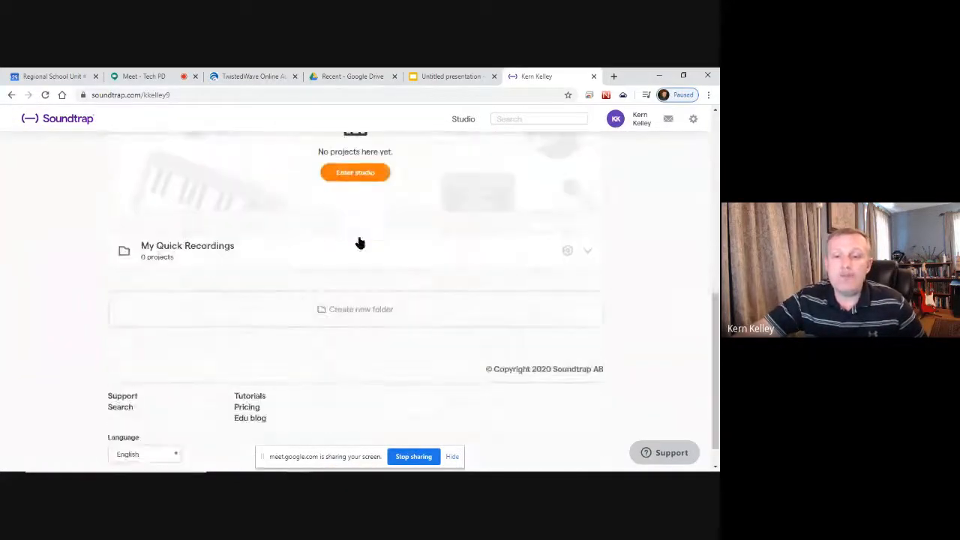
pyautogui.click(353, 173)
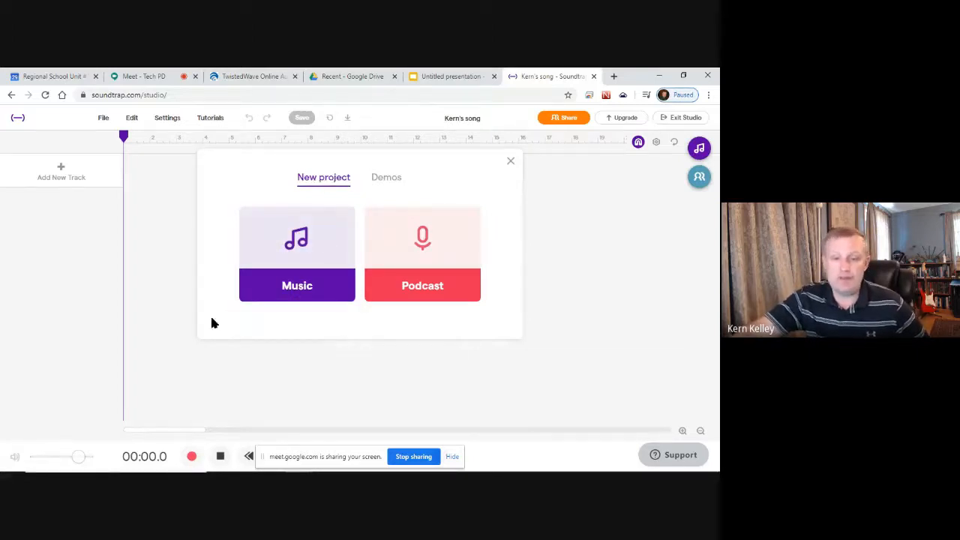
pyautogui.click(289, 280)
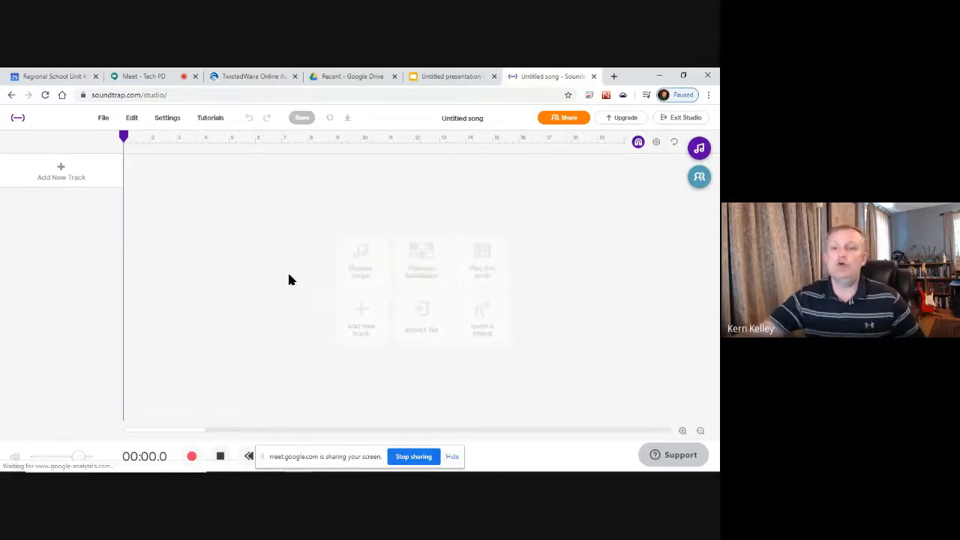
# Add a Drum & beats track and place kick hits on pattern steps 2, 4, 6, 8, 11, 14 and 16.
pyautogui.click(61, 171)
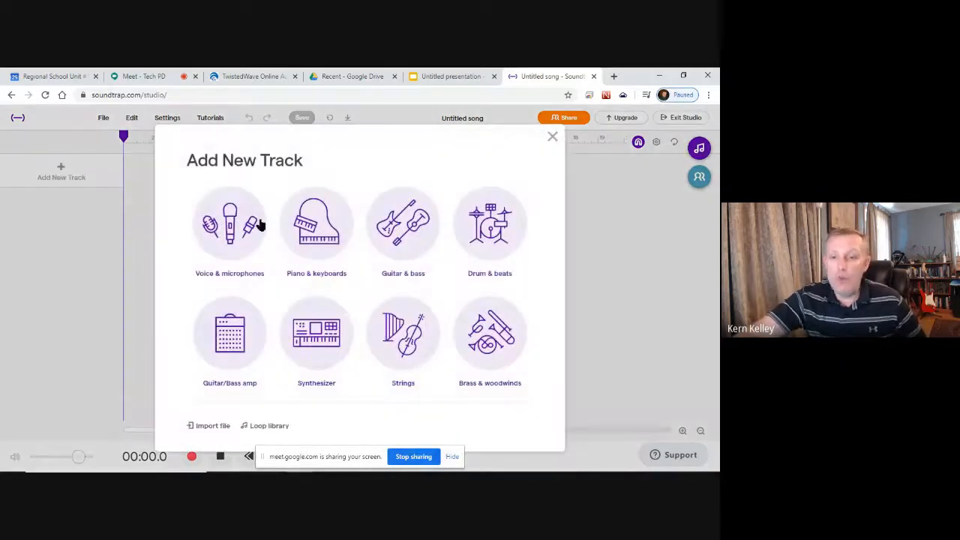
pyautogui.click(491, 225)
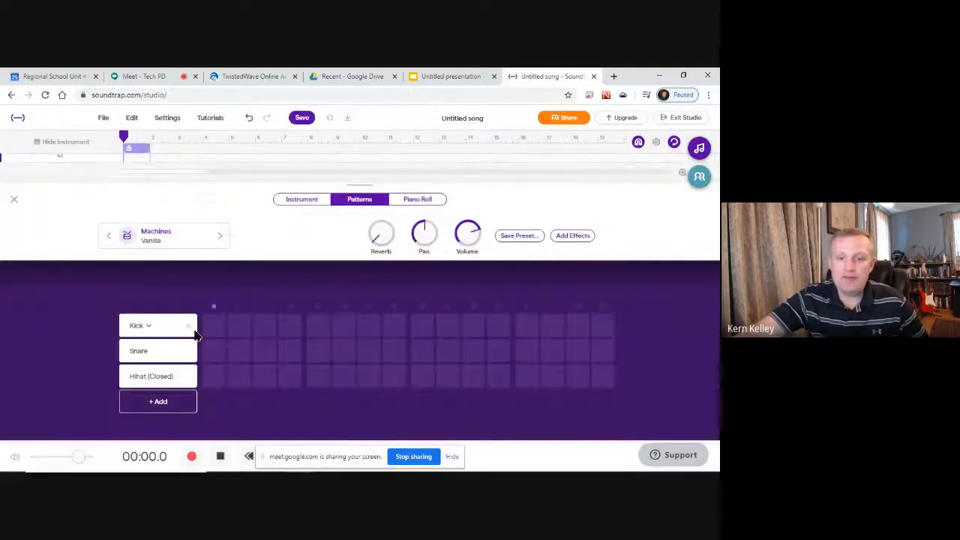
pyautogui.click(239, 329)
pyautogui.click(290, 328)
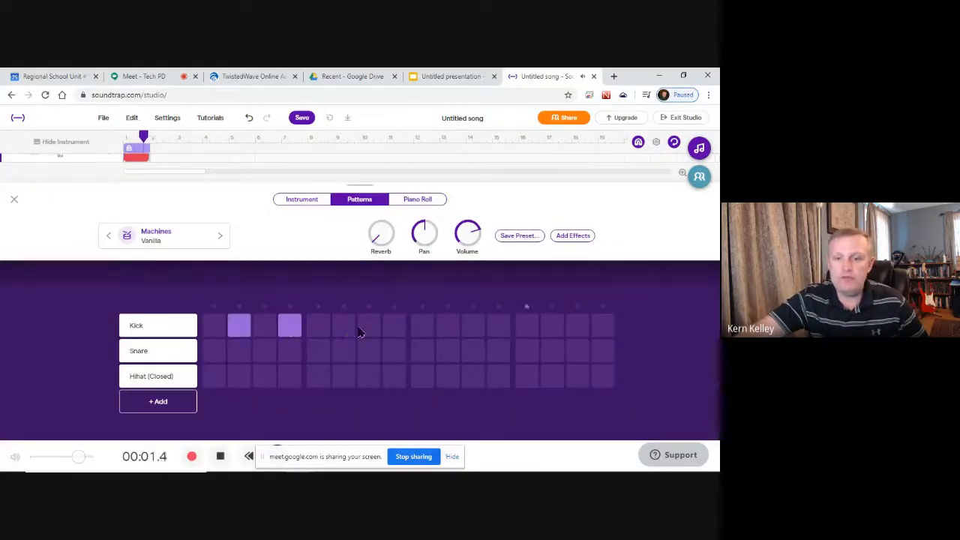
pyautogui.click(344, 327)
pyautogui.click(394, 327)
pyautogui.click(473, 325)
pyautogui.click(552, 326)
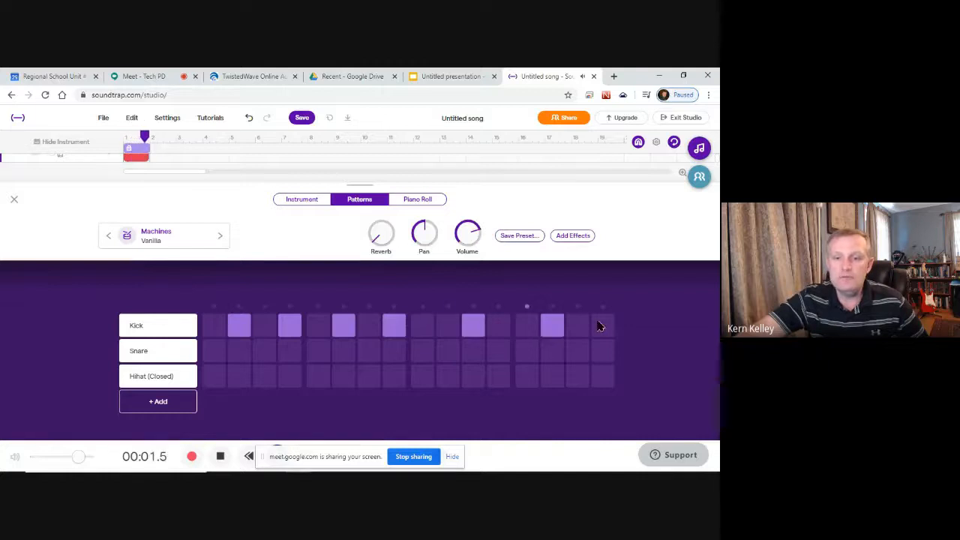
pyautogui.click(600, 325)
# Place snare hits on pattern steps 2, 4, 6, 7, 10, 12, 14 and 15.
pyautogui.click(139, 350)
pyautogui.click(285, 357)
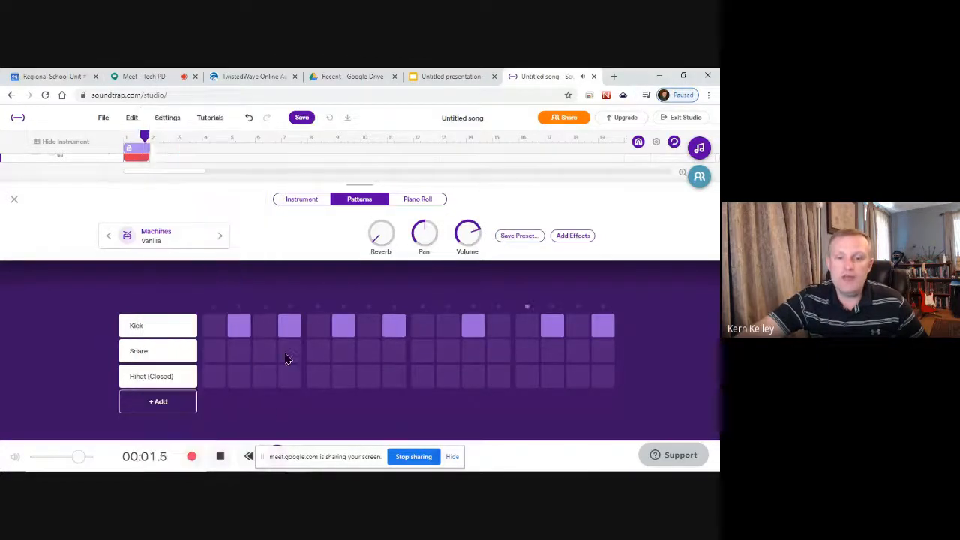
pyautogui.click(289, 350)
pyautogui.click(239, 350)
pyautogui.click(343, 351)
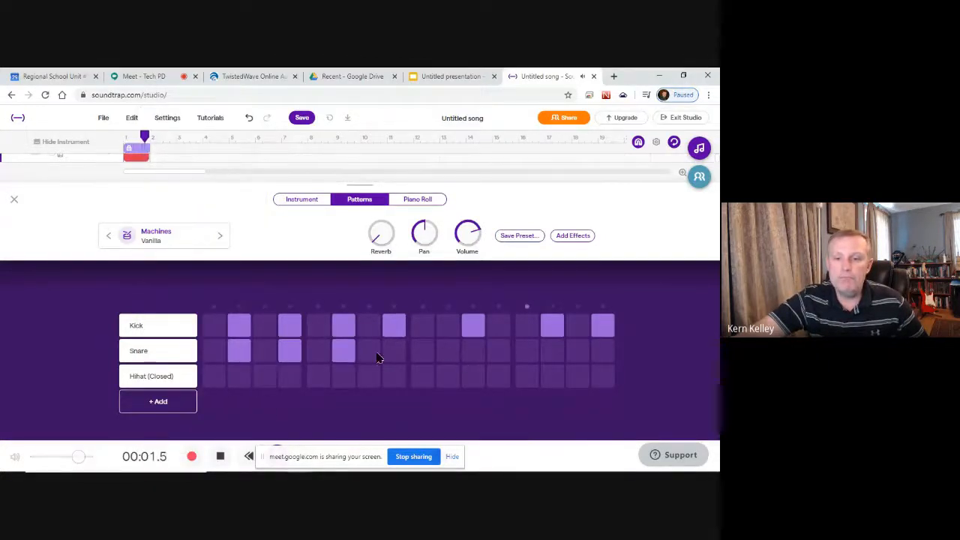
pyautogui.click(368, 351)
pyautogui.click(448, 351)
pyautogui.click(498, 351)
pyautogui.click(552, 351)
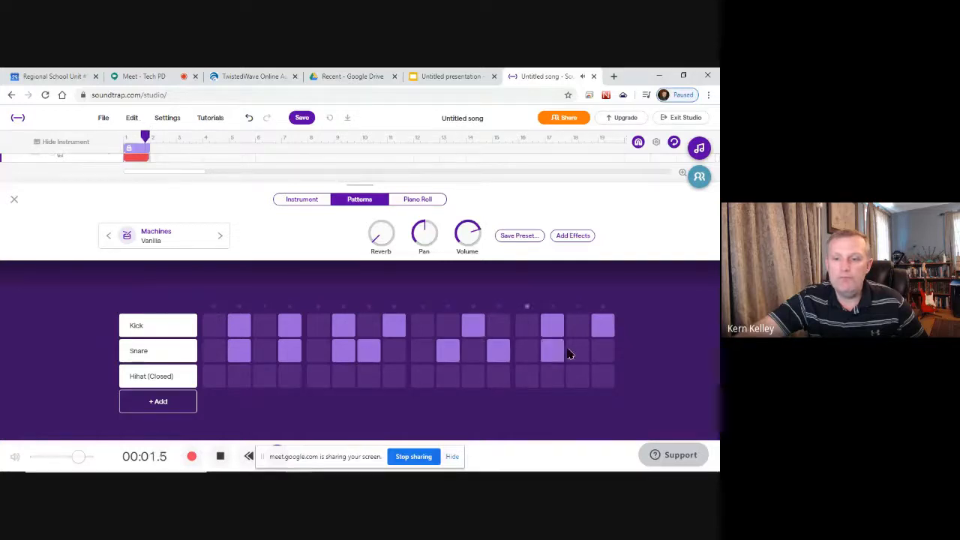
pyautogui.click(577, 351)
# Place closed hi-hat hits on pattern steps 1, 5, 9 and 13, and stop the playback.
pyautogui.click(214, 375)
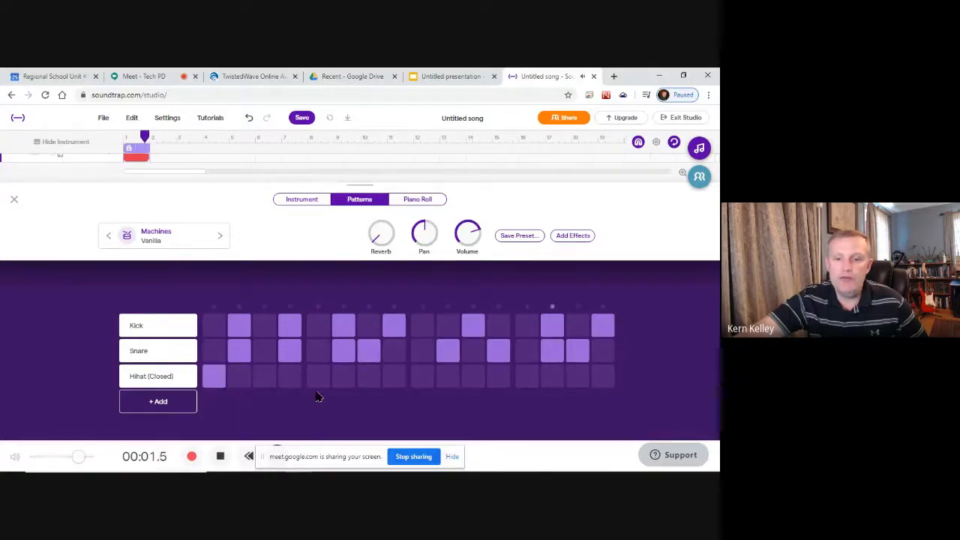
pyautogui.click(318, 376)
pyautogui.click(422, 375)
pyautogui.click(526, 375)
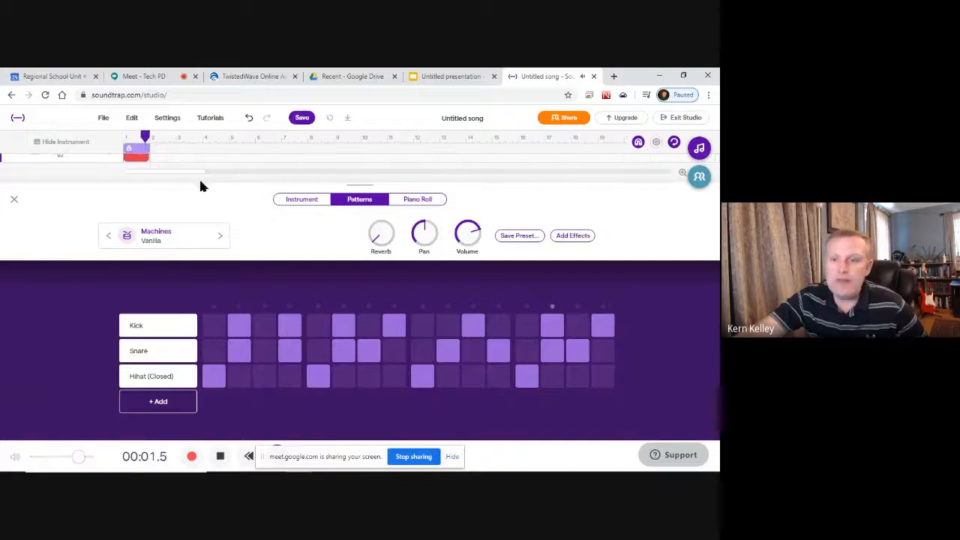
pyautogui.click(220, 456)
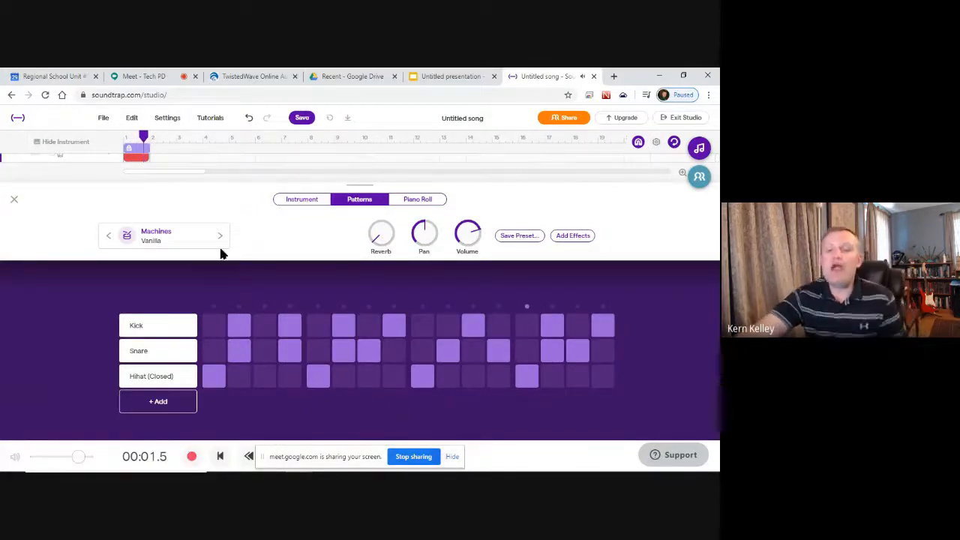
# Change the drum kit to Processed Danger Harsh Funker and return to the pattern grid.
pyautogui.click(297, 203)
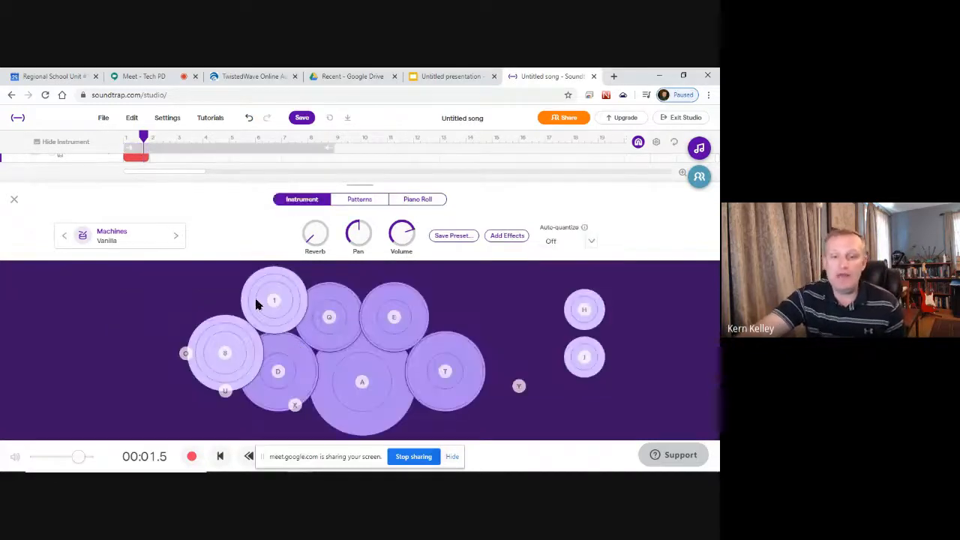
pyautogui.click(174, 235)
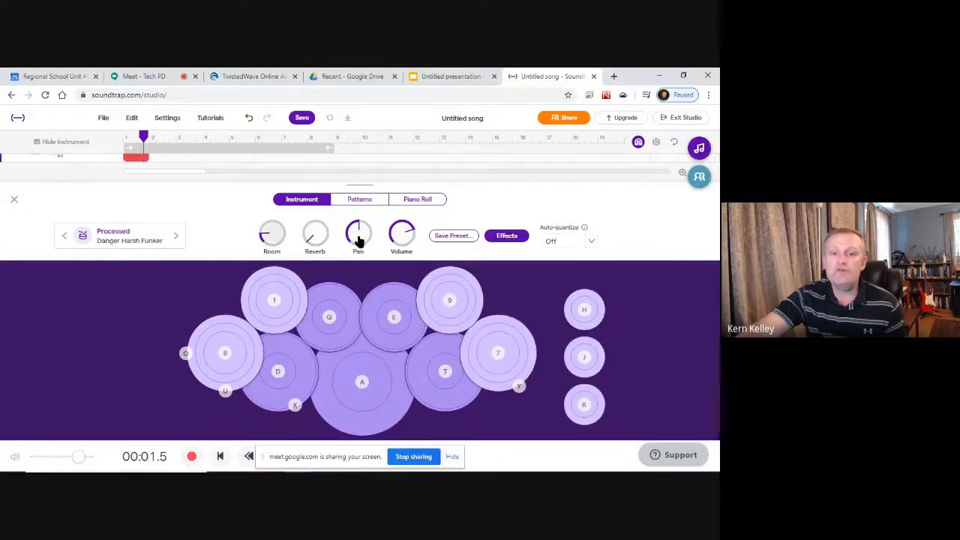
pyautogui.click(360, 201)
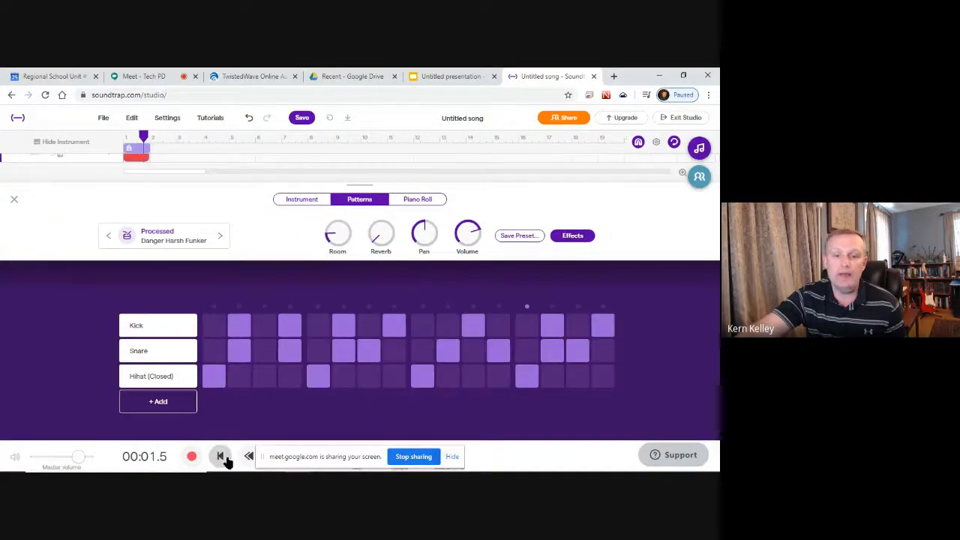
# Restore the browser window from full size, move it and enlarge it so the playback controls stay clear of the sharing bar.
pyautogui.click(684, 78)
pyautogui.moveTo(623, 79); pyautogui.dragTo(397, 84)
pyautogui.moveTo(480, 350); pyautogui.dragTo(711, 443)
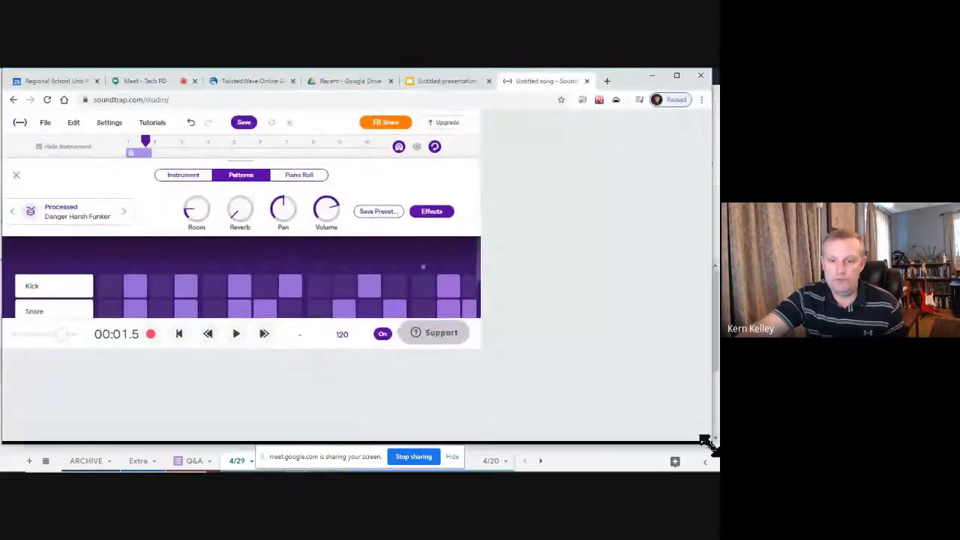
# Play the pattern while switching the drum kit to Processed Dist Curve, and view its notes in the piano roll.
pyautogui.click(277, 428)
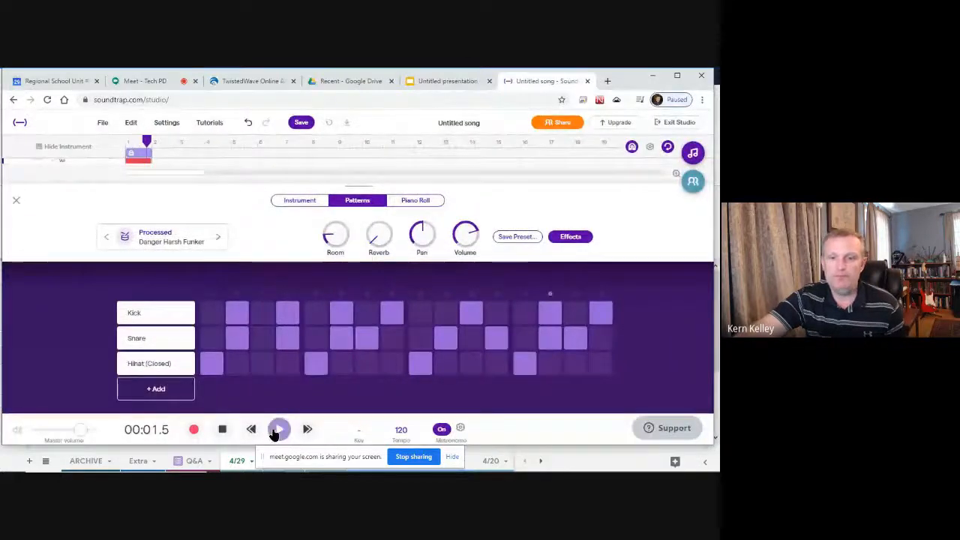
pyautogui.click(218, 238)
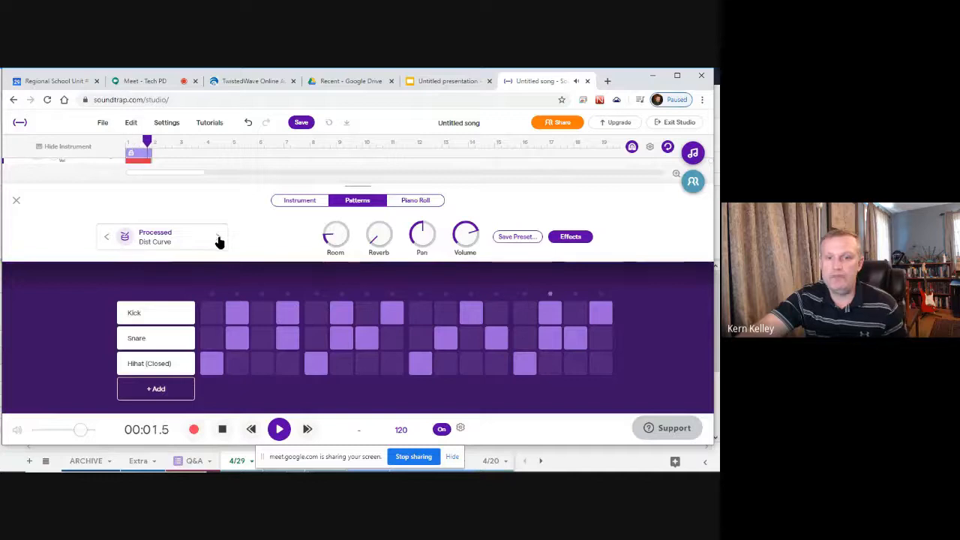
pyautogui.click(278, 428)
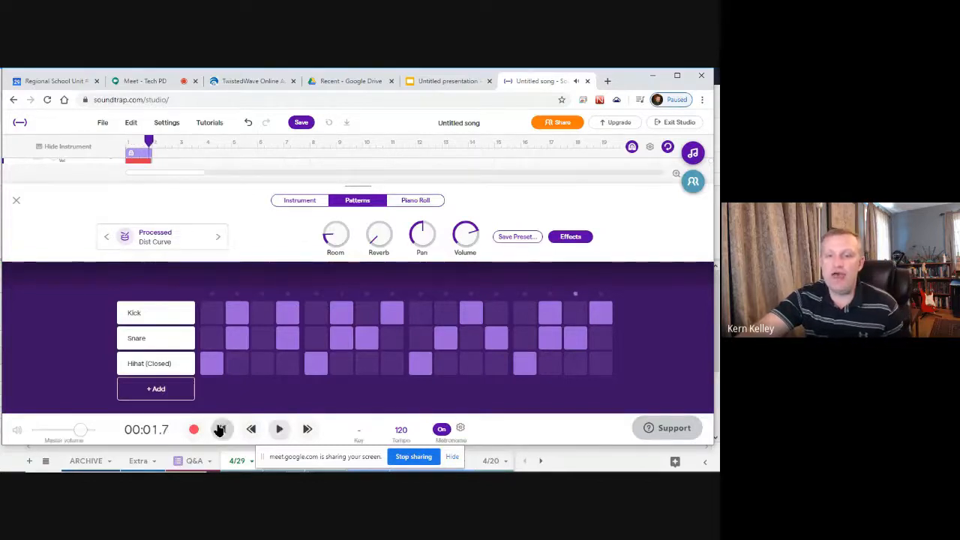
pyautogui.click(420, 201)
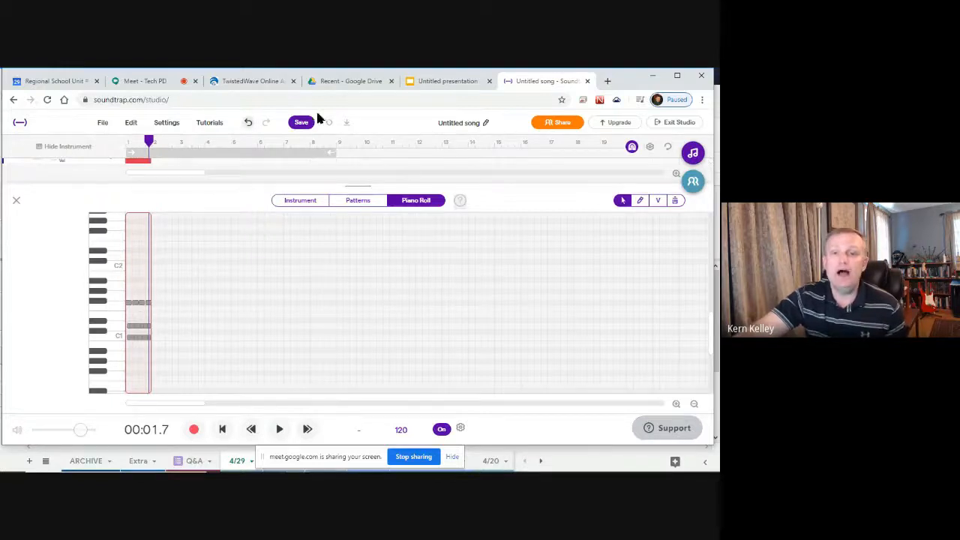
# Start a new music project without saving the current song, and look over the available track types.
pyautogui.click(100, 124)
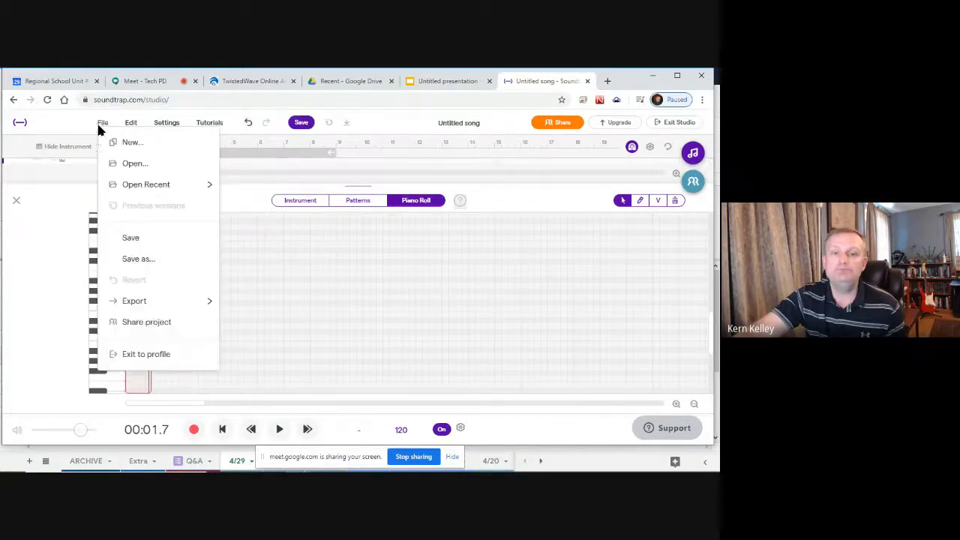
pyautogui.click(126, 142)
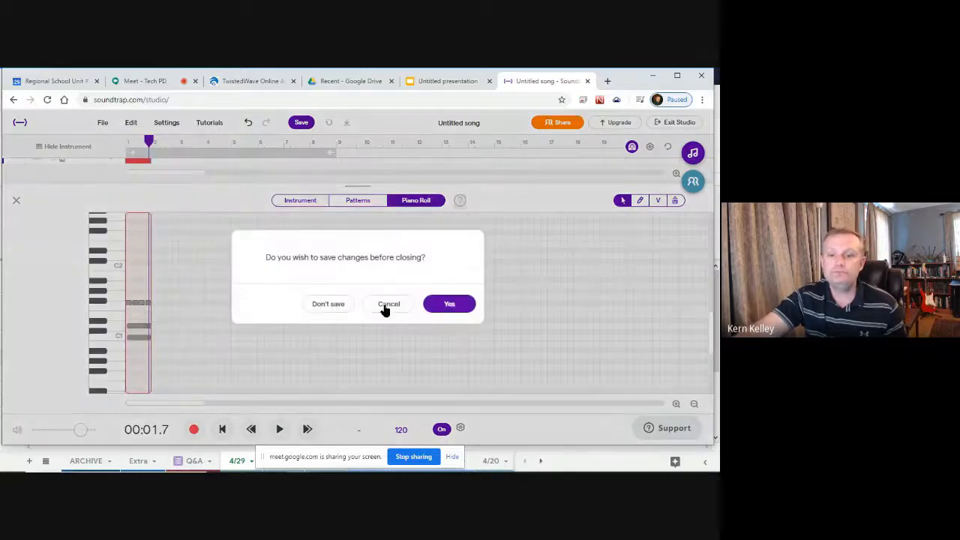
pyautogui.click(334, 305)
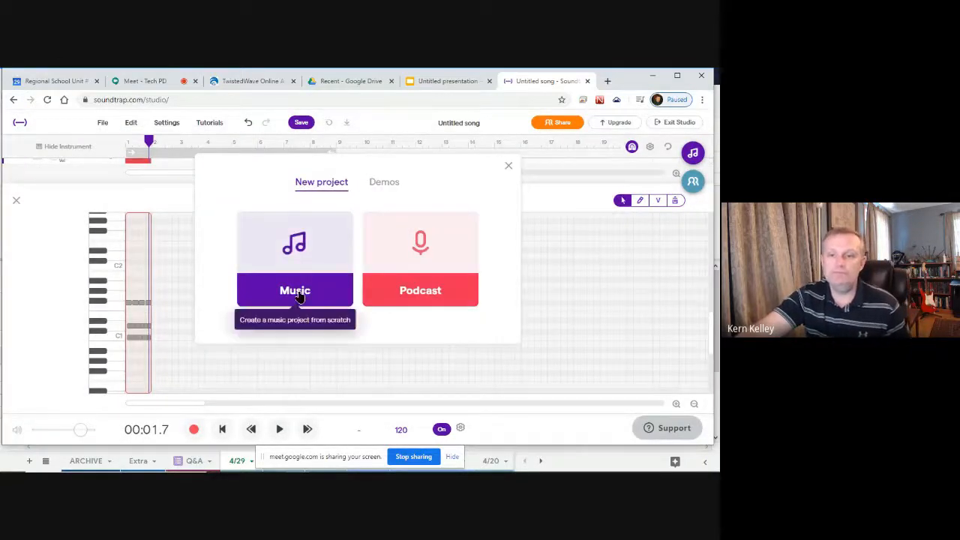
pyautogui.click(300, 297)
pyautogui.click(41, 178)
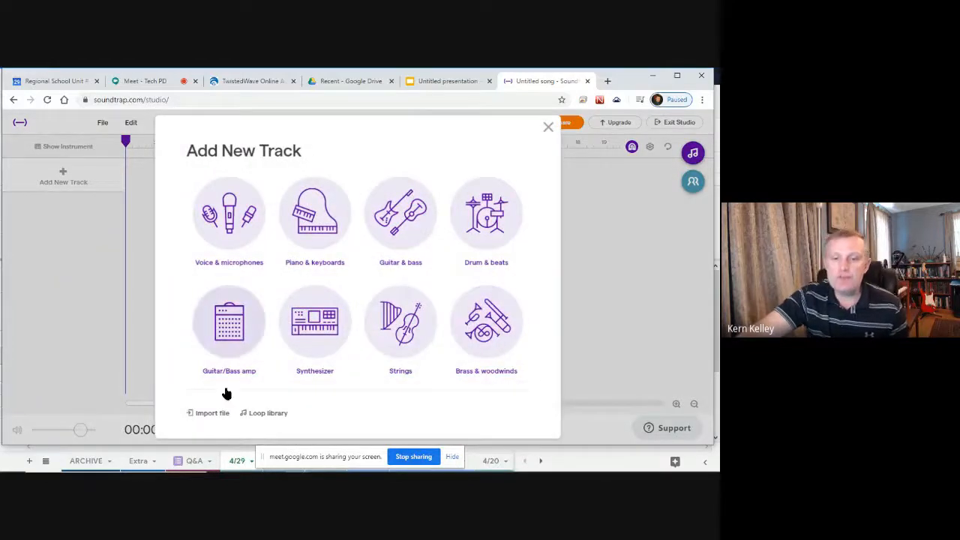
pyautogui.click(548, 129)
# Create a new podcast project, add a Voice & microphones track and allow microphone access.
pyautogui.click(103, 123)
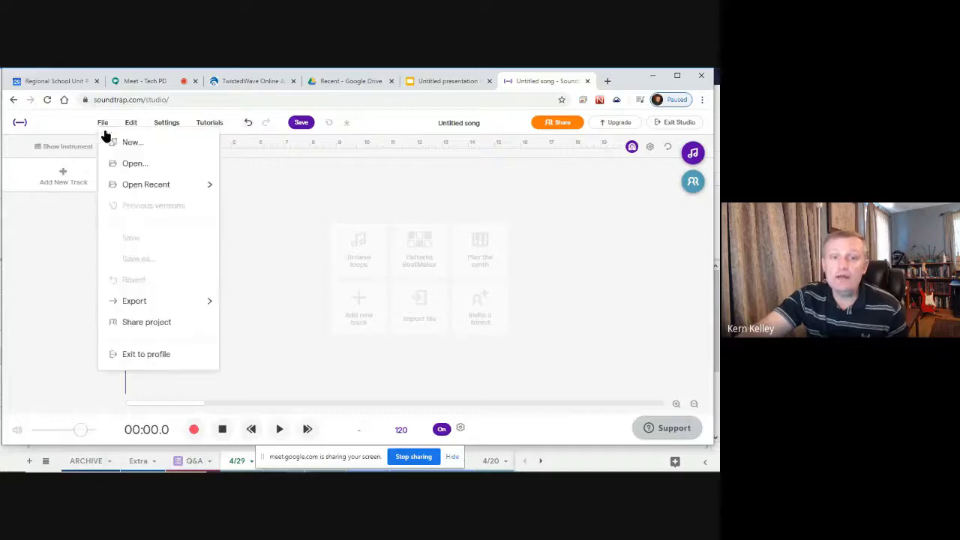
pyautogui.click(122, 141)
pyautogui.click(429, 284)
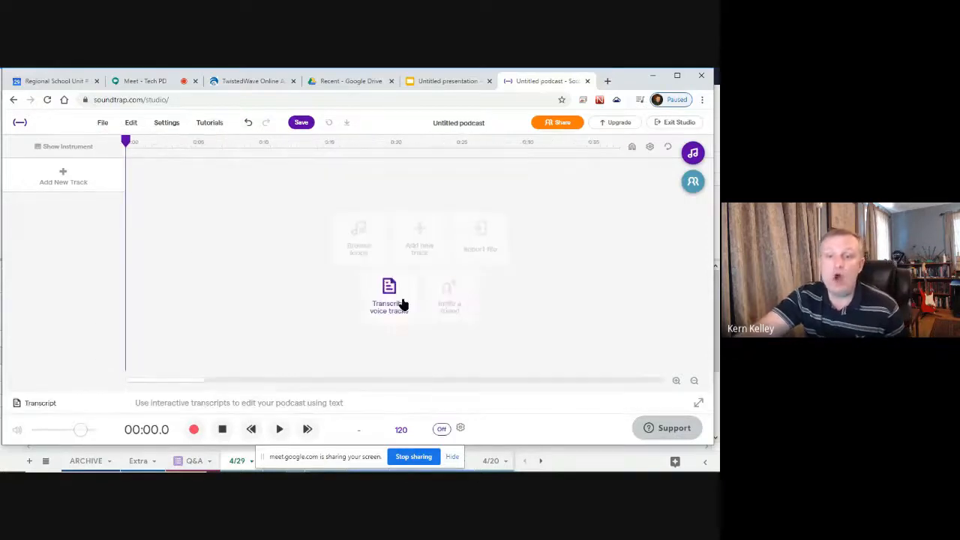
pyautogui.click(65, 180)
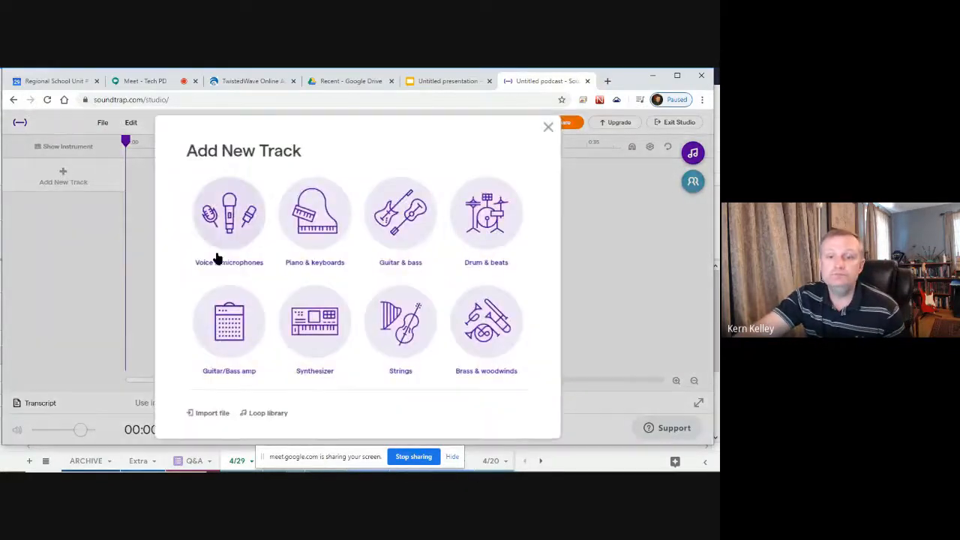
pyautogui.click(218, 212)
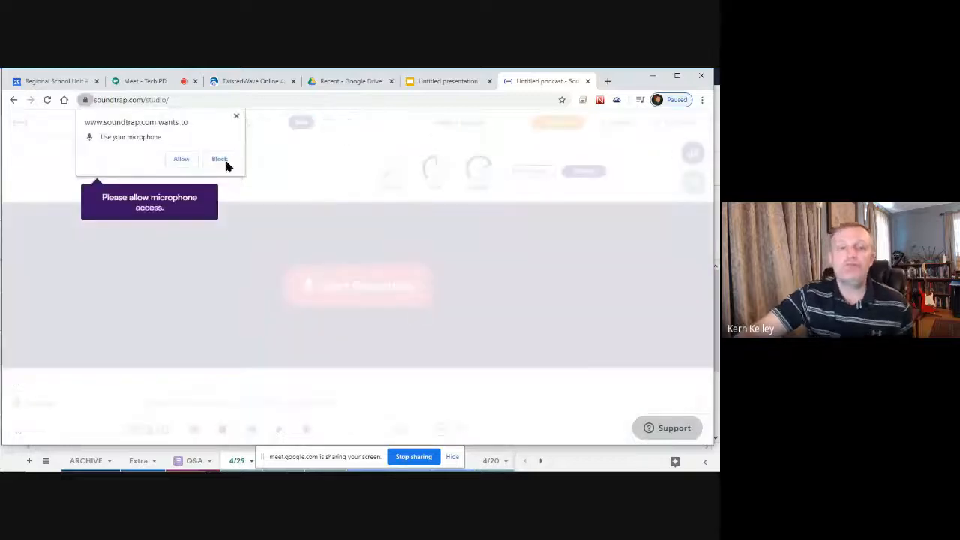
pyautogui.click(178, 159)
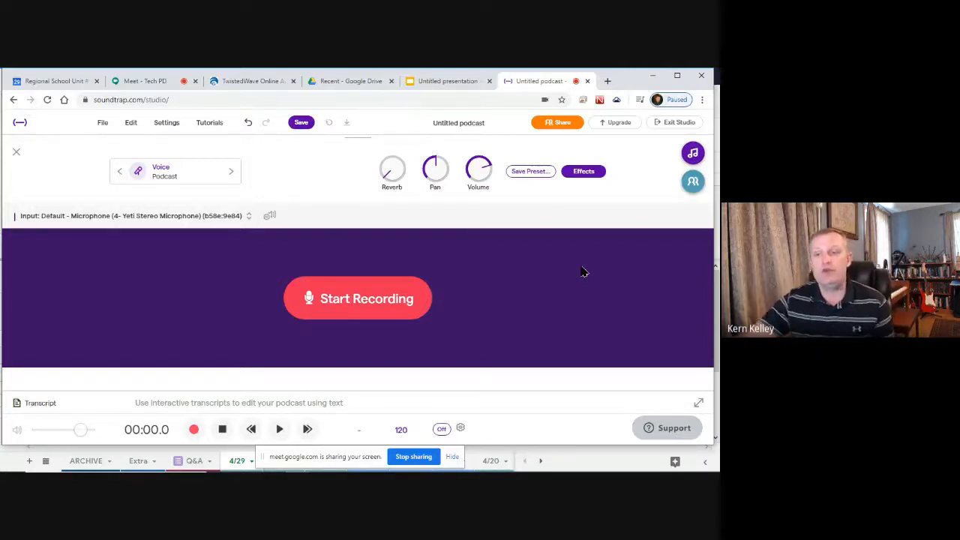
# Exit the studio without saving the podcast project.
pyautogui.click(679, 123)
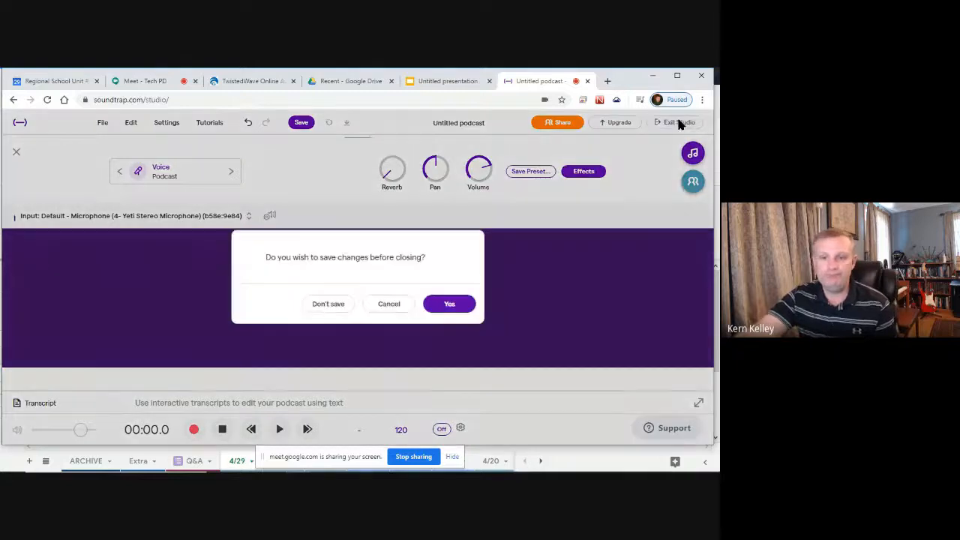
pyautogui.click(321, 303)
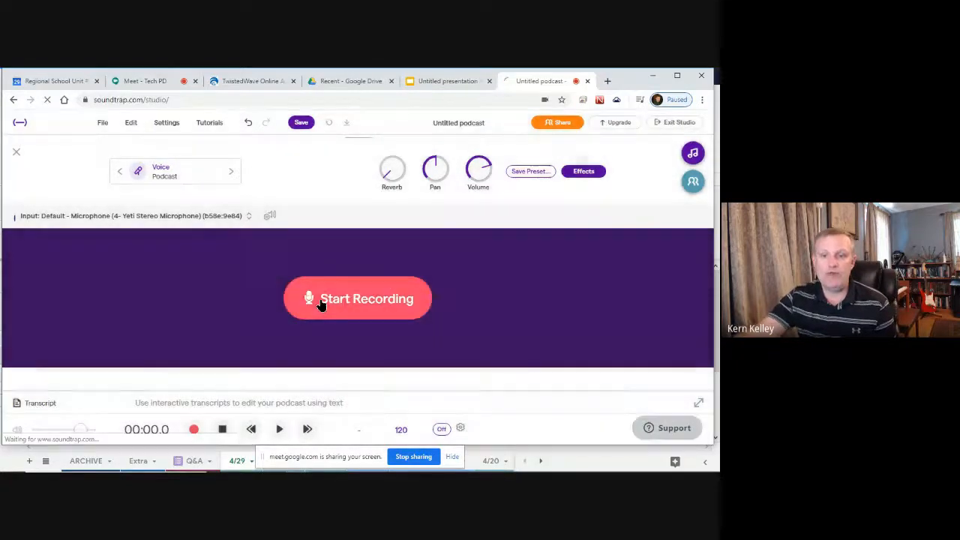
# Switch to the Google Meet call and stop presenting the screen.
pyautogui.click(152, 81)
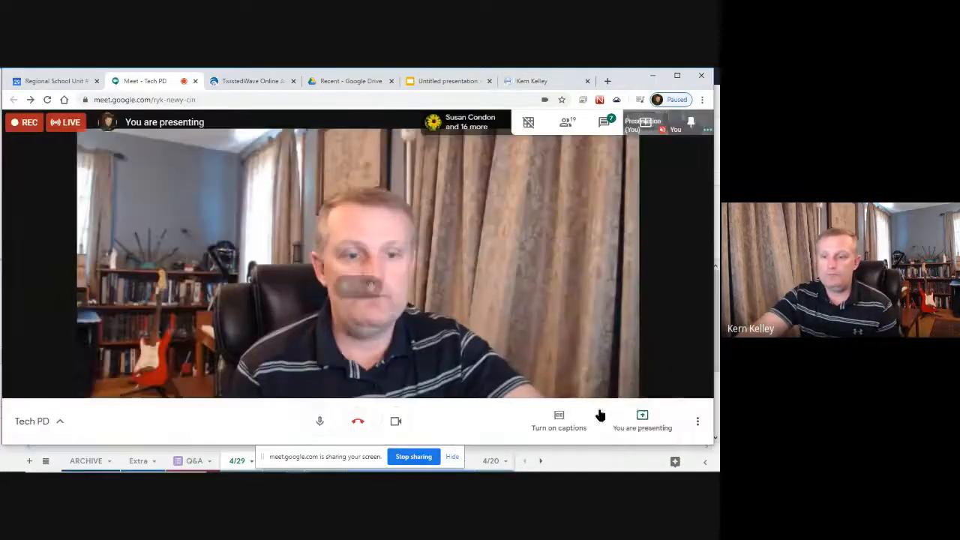
pyautogui.click(641, 418)
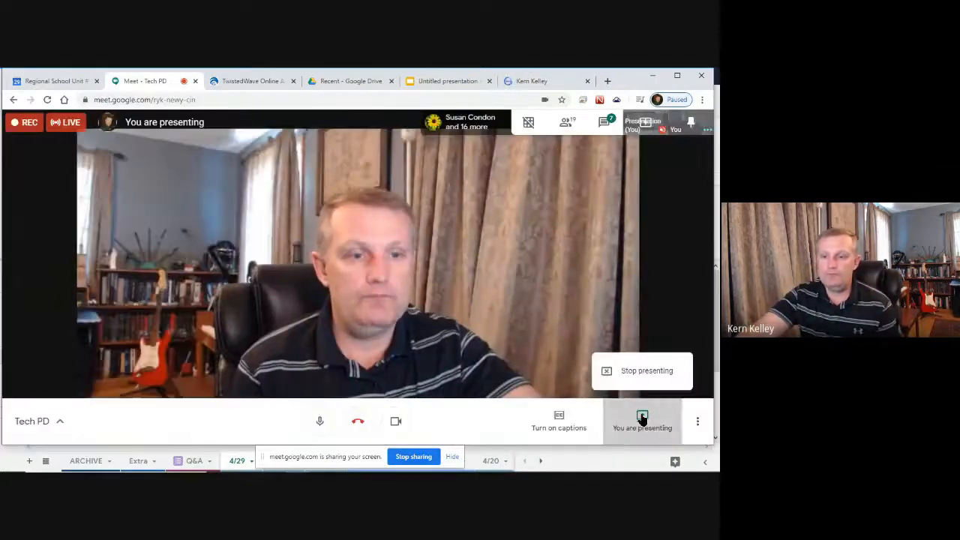
pyautogui.click(641, 371)
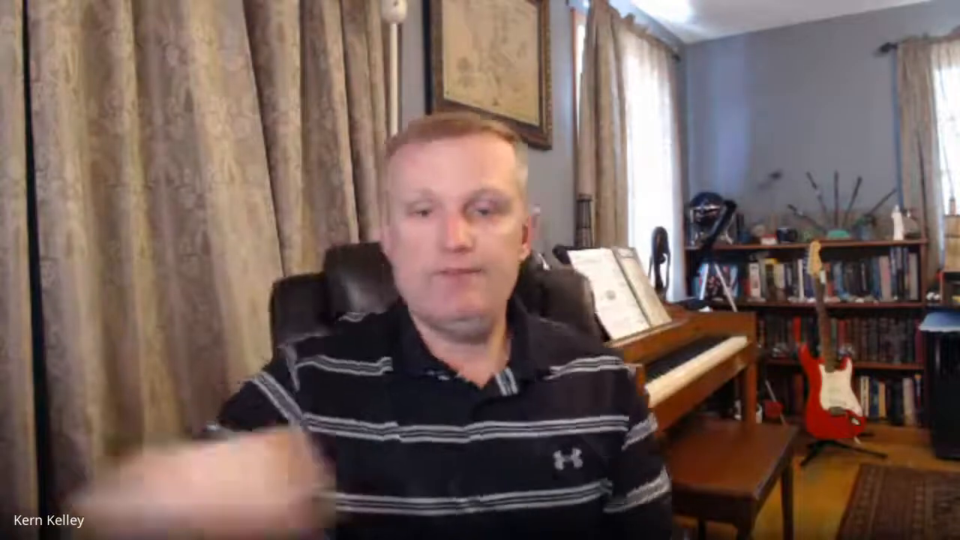